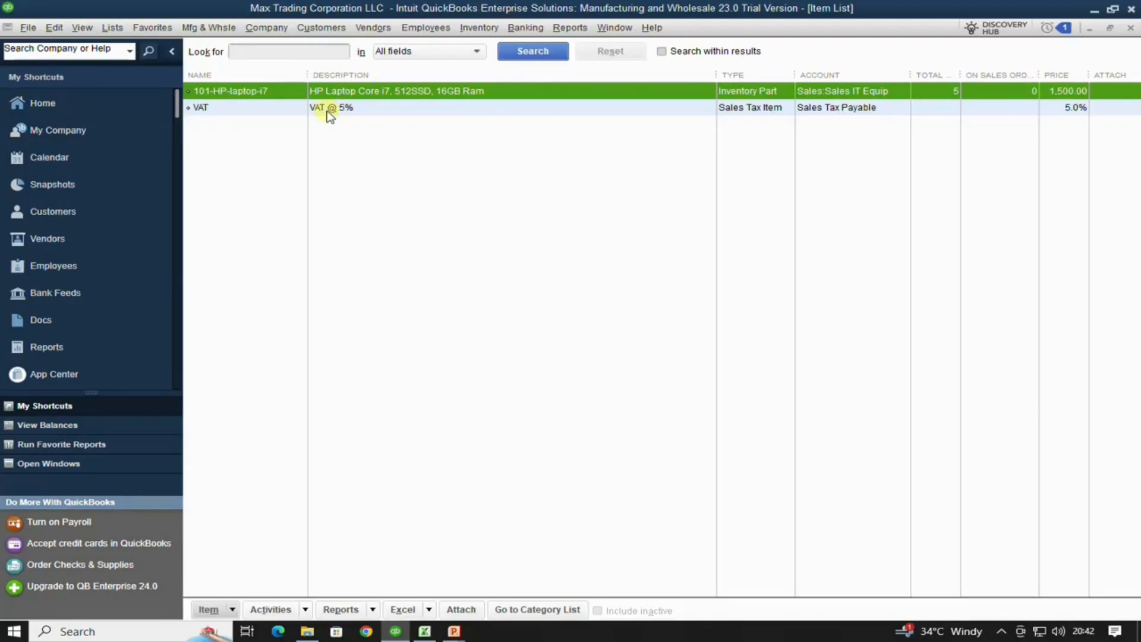
- Start a new item in the Item List with the type Inventory Part
left_click(351, 111)
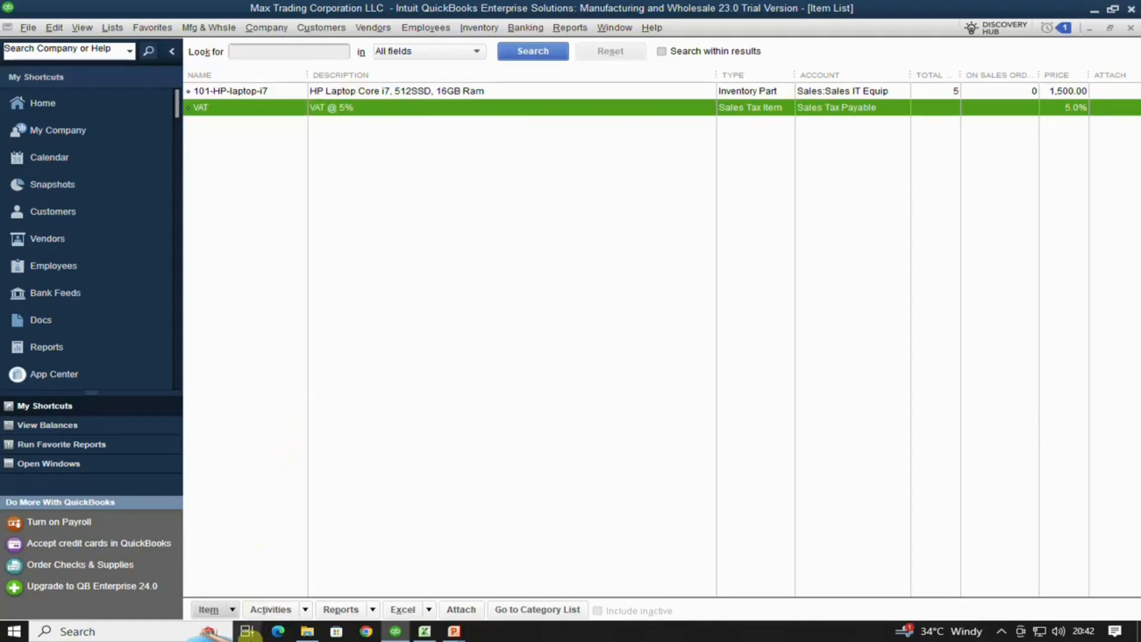
left_click(233, 610)
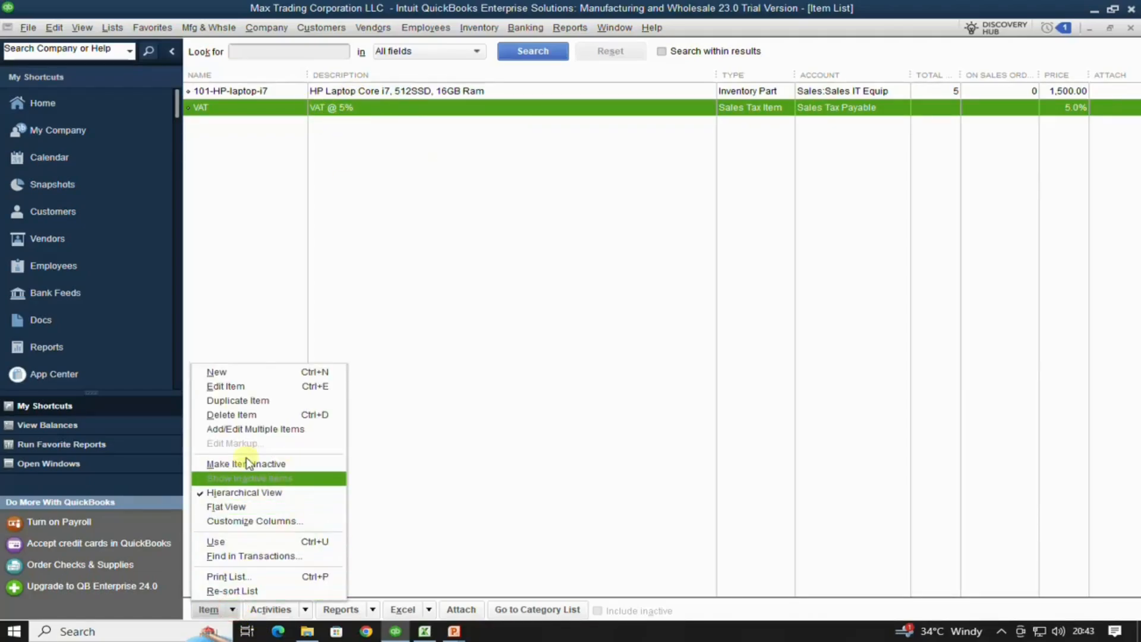
left_click(244, 374)
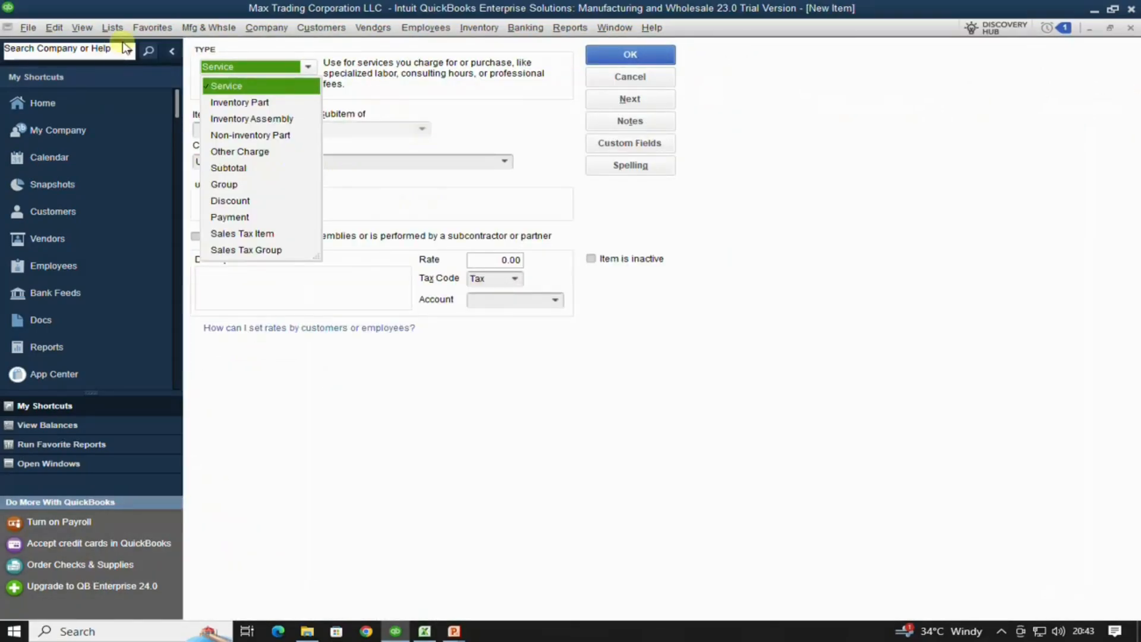
left_click(238, 101)
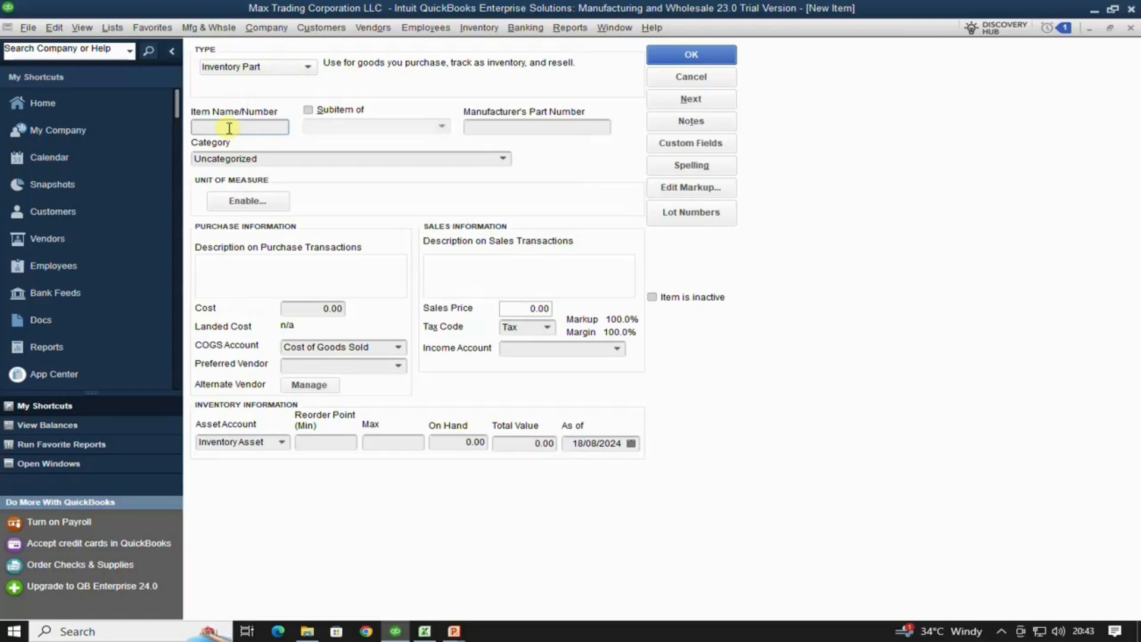
- Name the item 102-Dell-i7 and assign it to the COMPUTERS & LAPTOP category
type("10")
type("2")
type("-")
type("D")
type("el")
type("l-i")
type("i7")
left_click(505, 160)
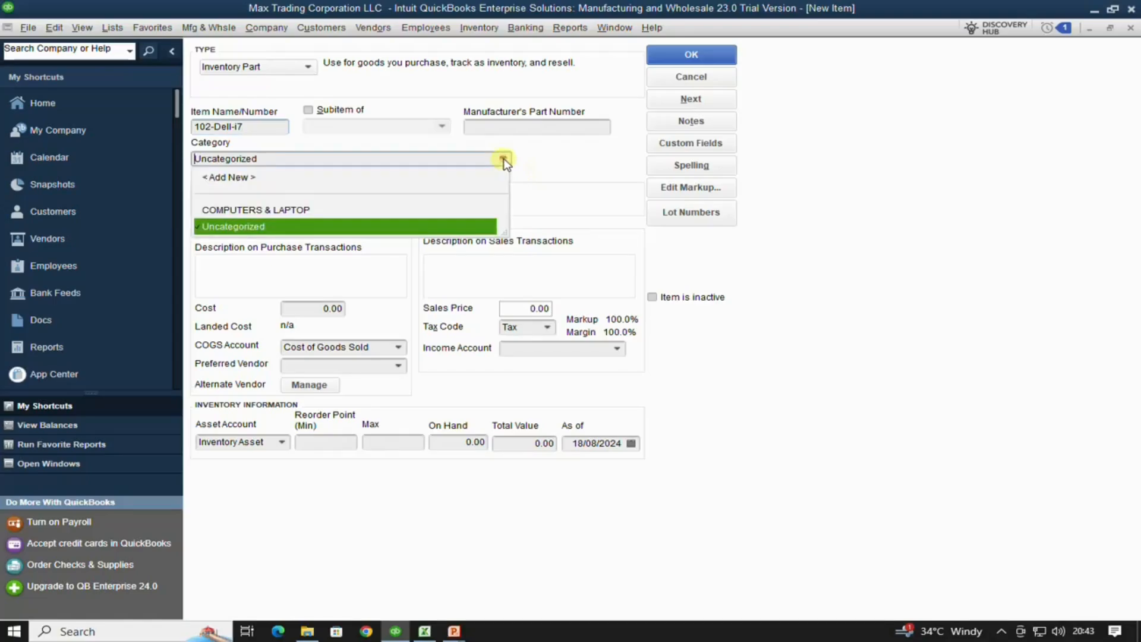
left_click(256, 211)
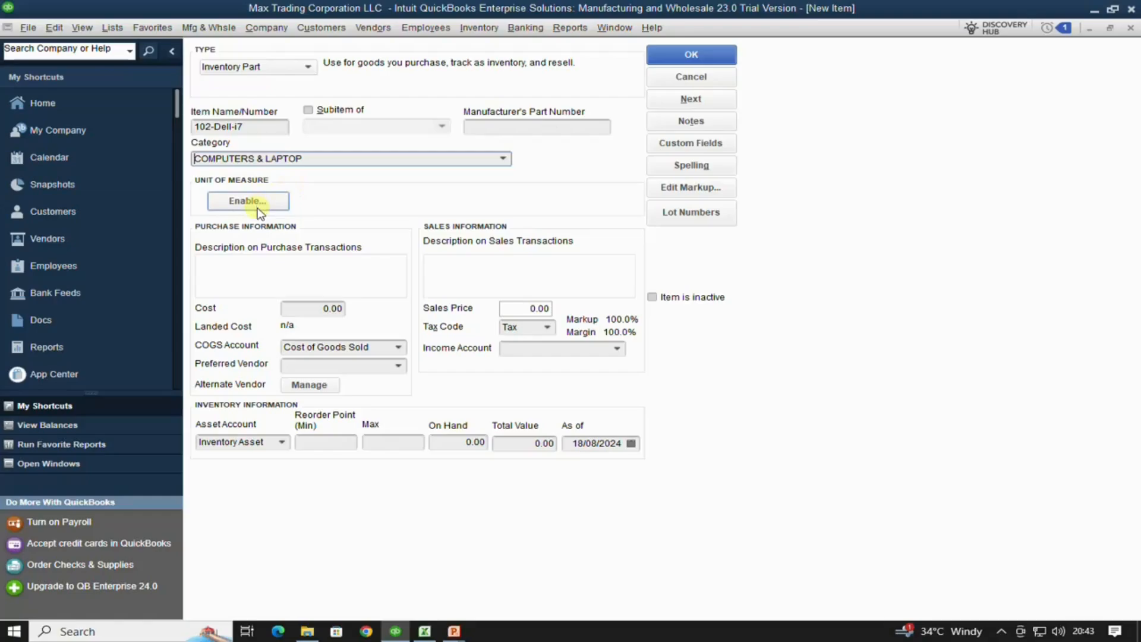
left_click(260, 205)
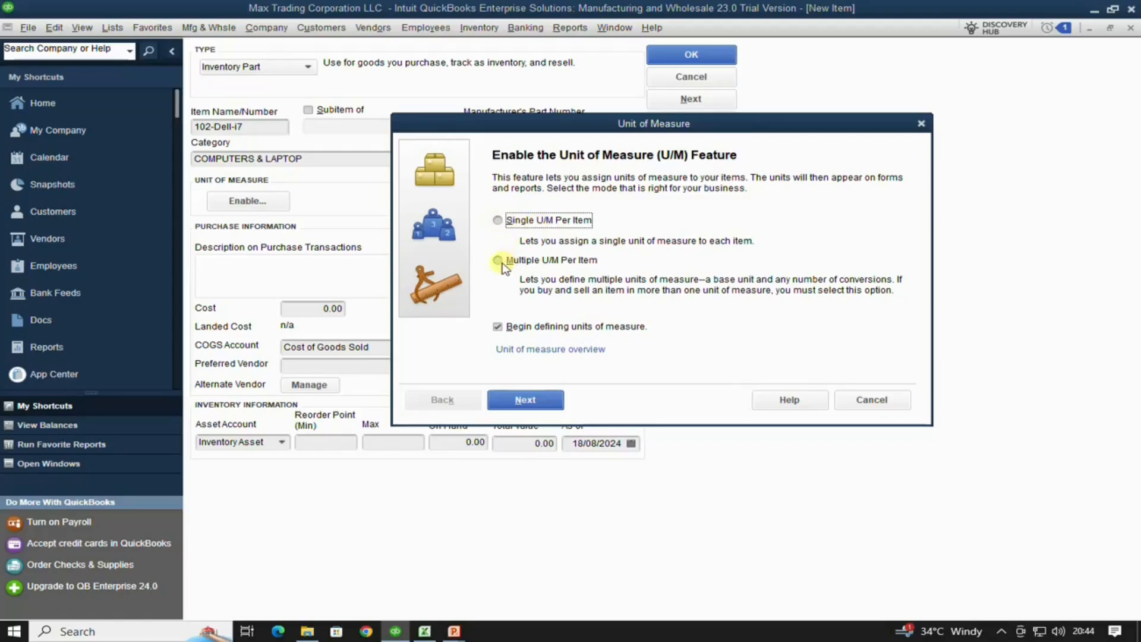
left_click(497, 221)
left_click(535, 400)
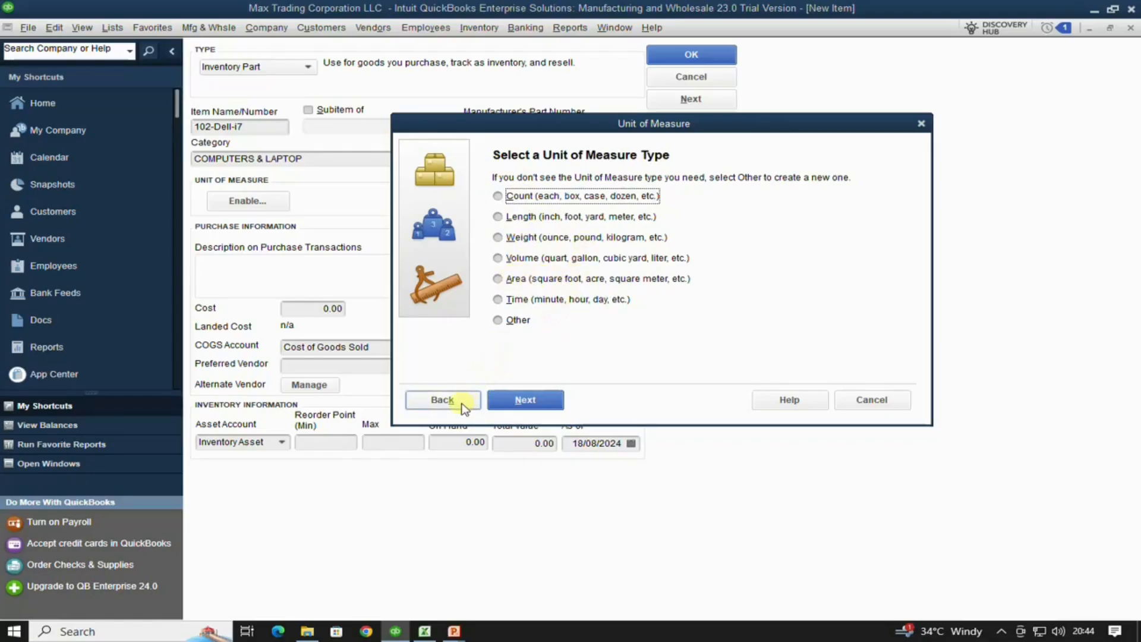
left_click(870, 406)
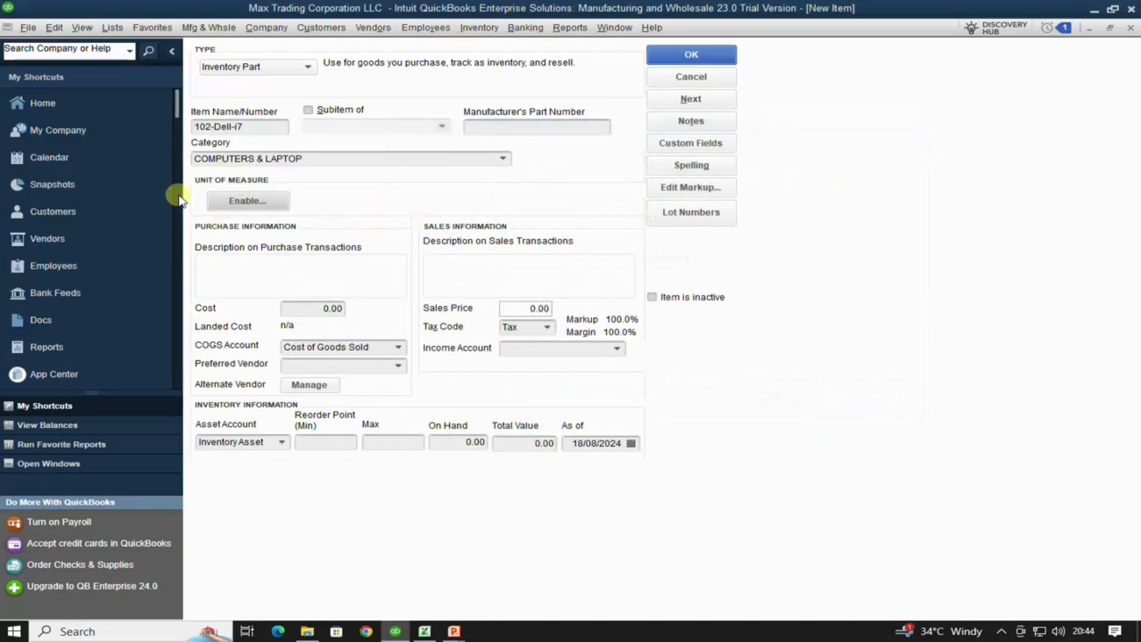
- Enter "Dell Latitude Core i7, 512SSD, 16GB RAM" as the description on purchase transactions
left_click(227, 264)
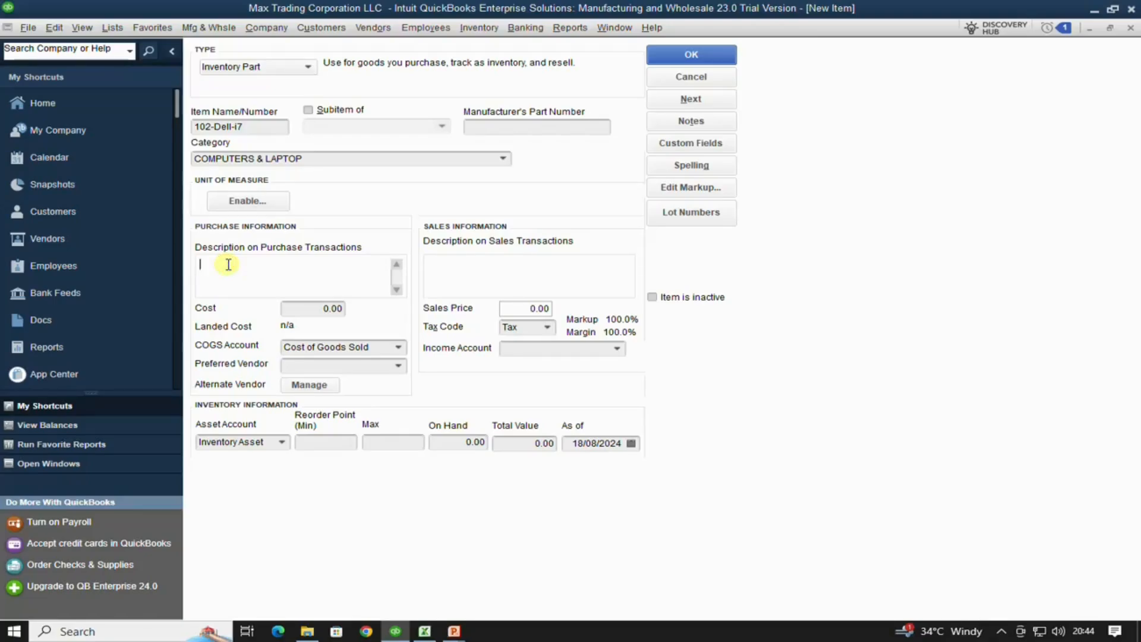
type("De")
type("l")
type("l Lapto")
type("ude")
key("Left")
key("Left")
key("Left")
key("Left")
key("BackSpace")
type("i")
type(" Core i7 512SSD")
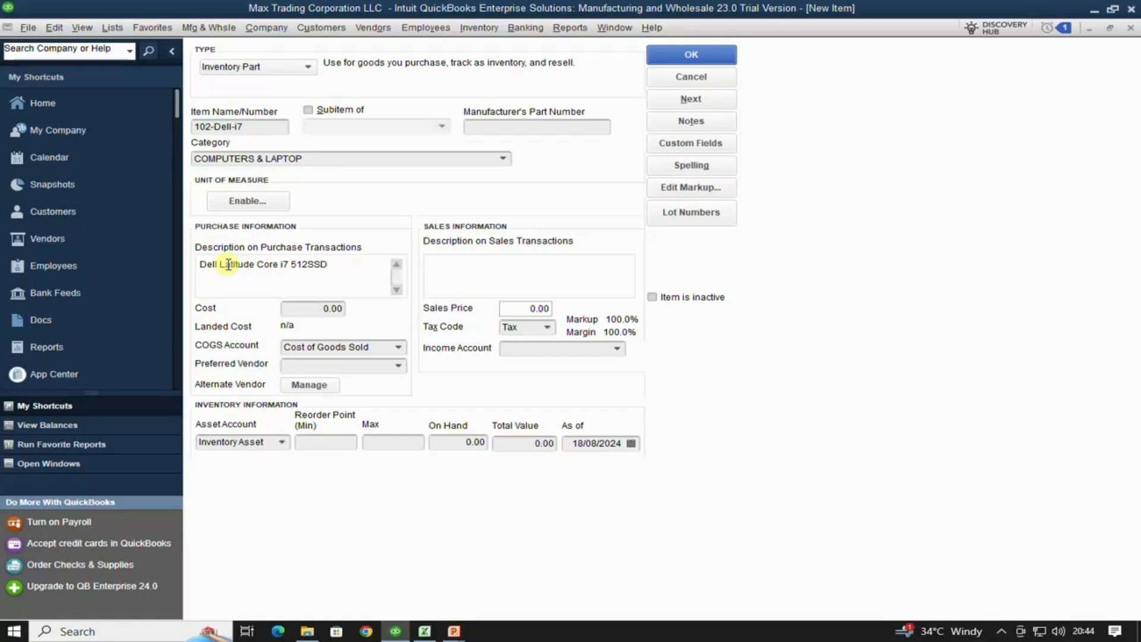
type(", 16GB RAM,")
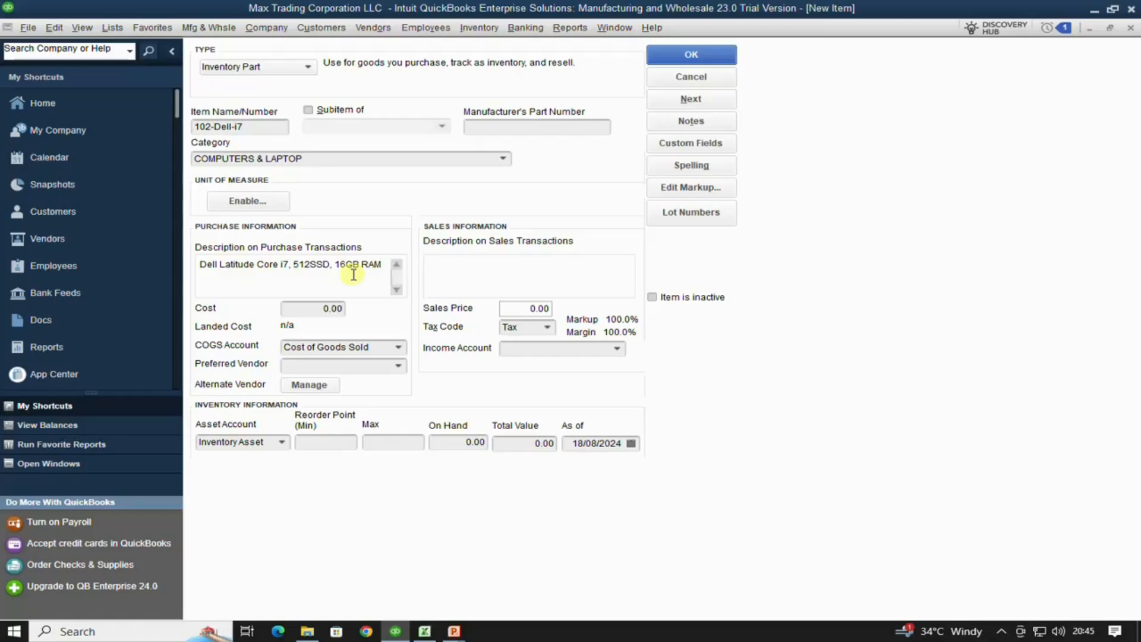
- Set the item's purchase cost to 1425
key("Tab")
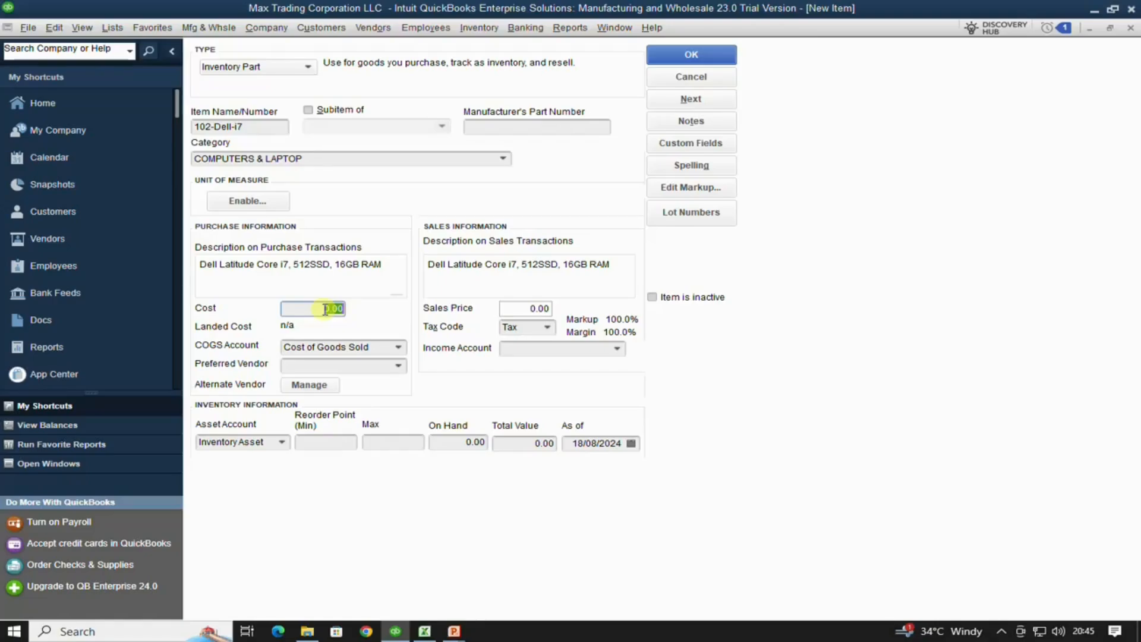
type("1425")
key("Tab")
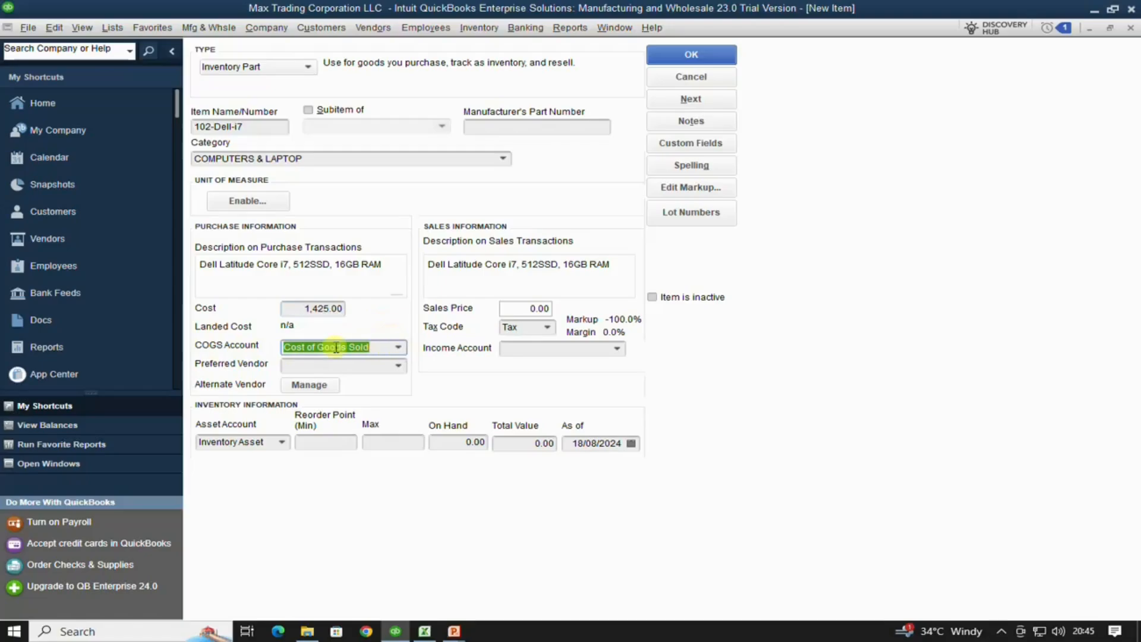
left_click(399, 348)
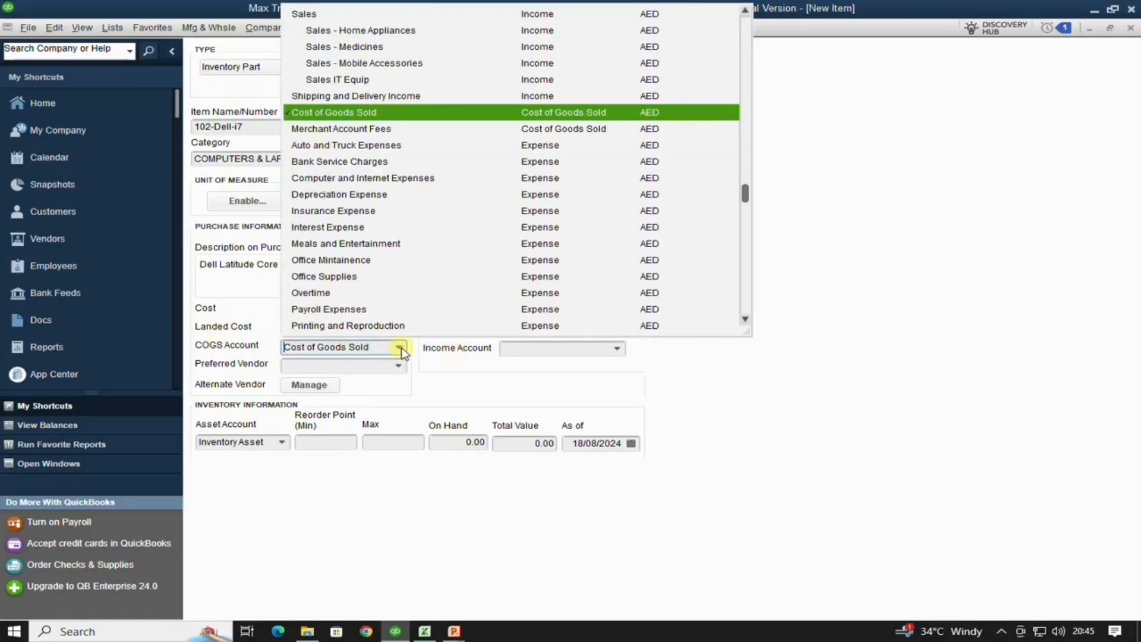
left_click(401, 348)
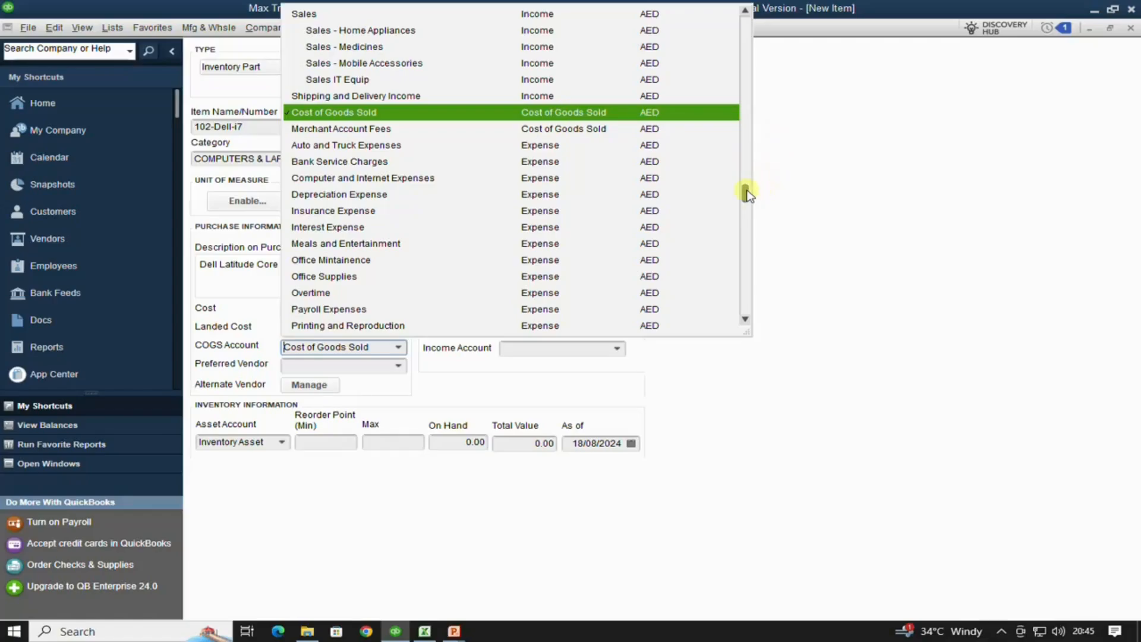
left_click_drag(745, 189, 747, 17)
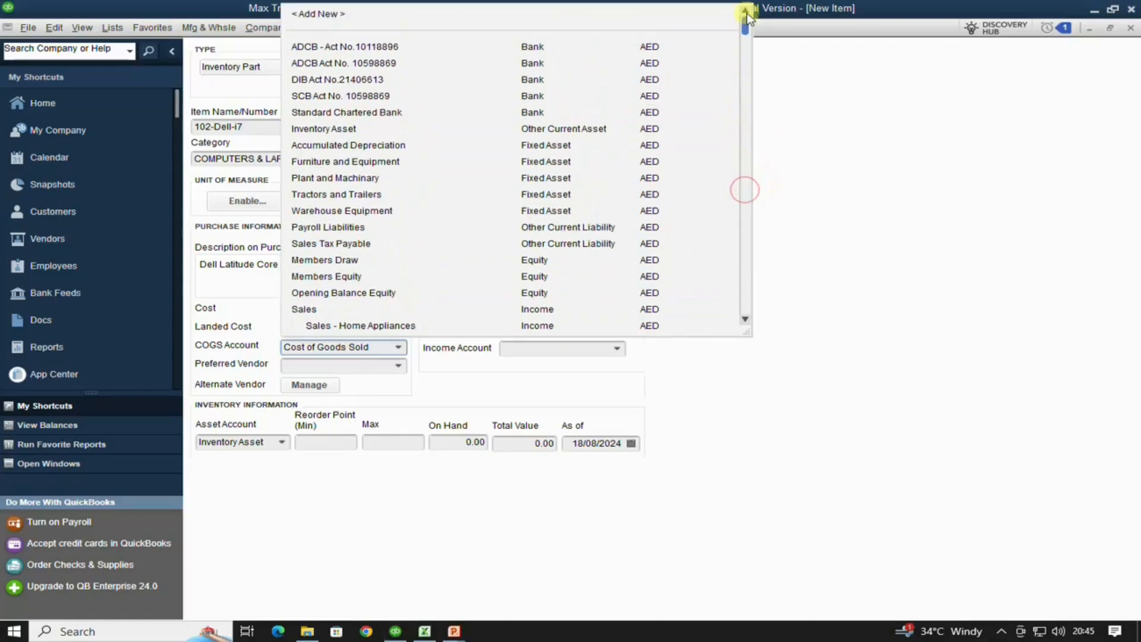
left_click(399, 18)
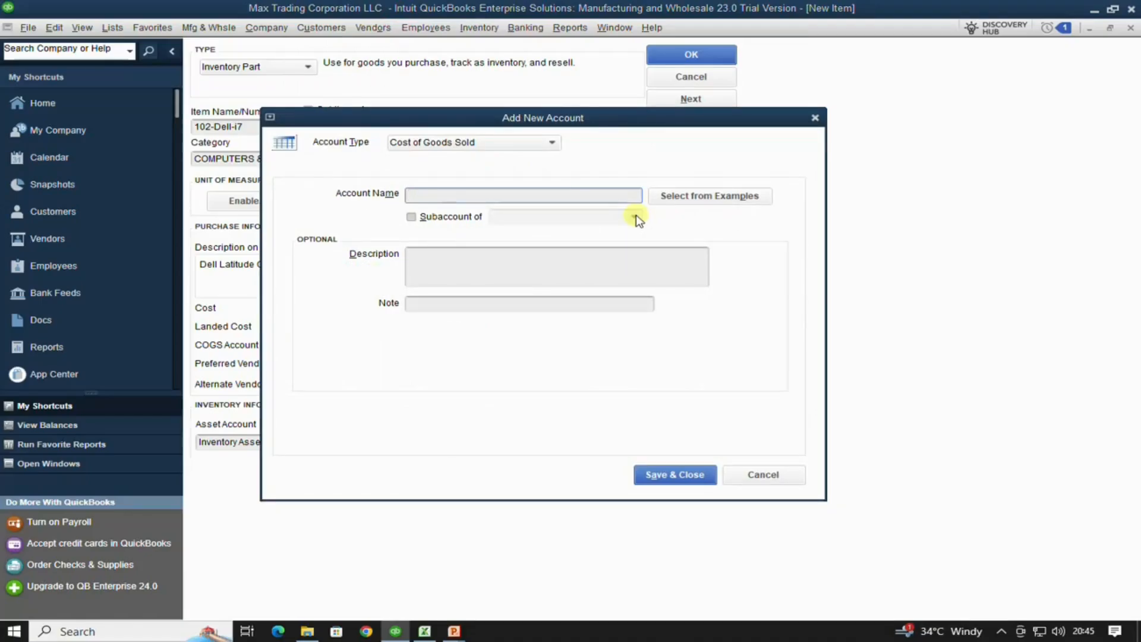
type("COGS - Laptops")
left_click(767, 475)
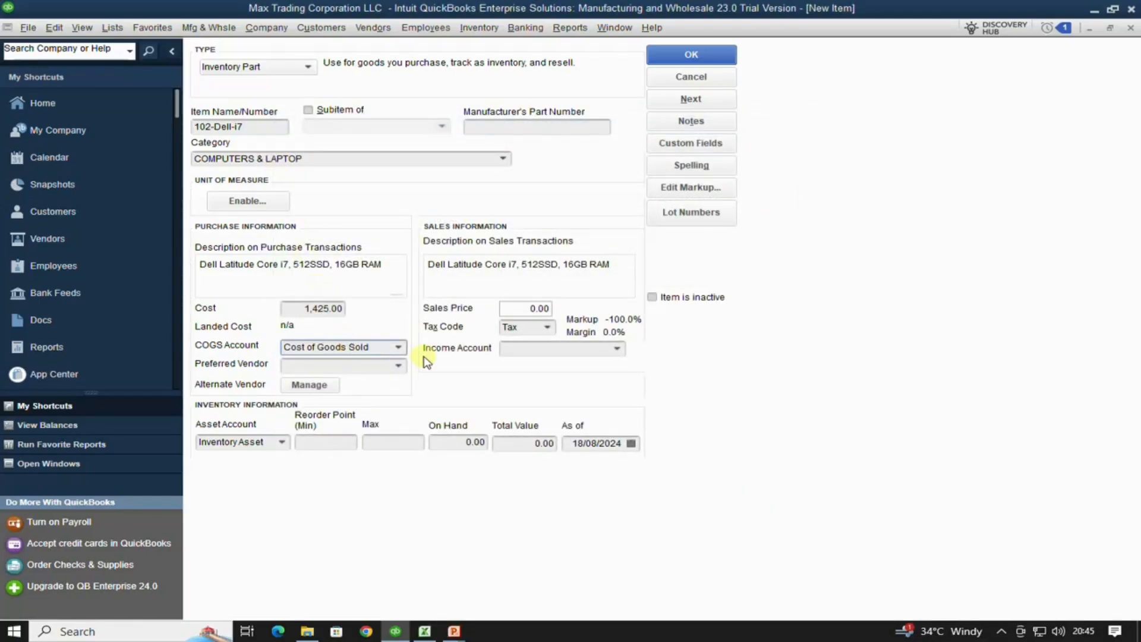
- Choose Cost of Goods Sold as the item's COGS account
left_click(398, 347)
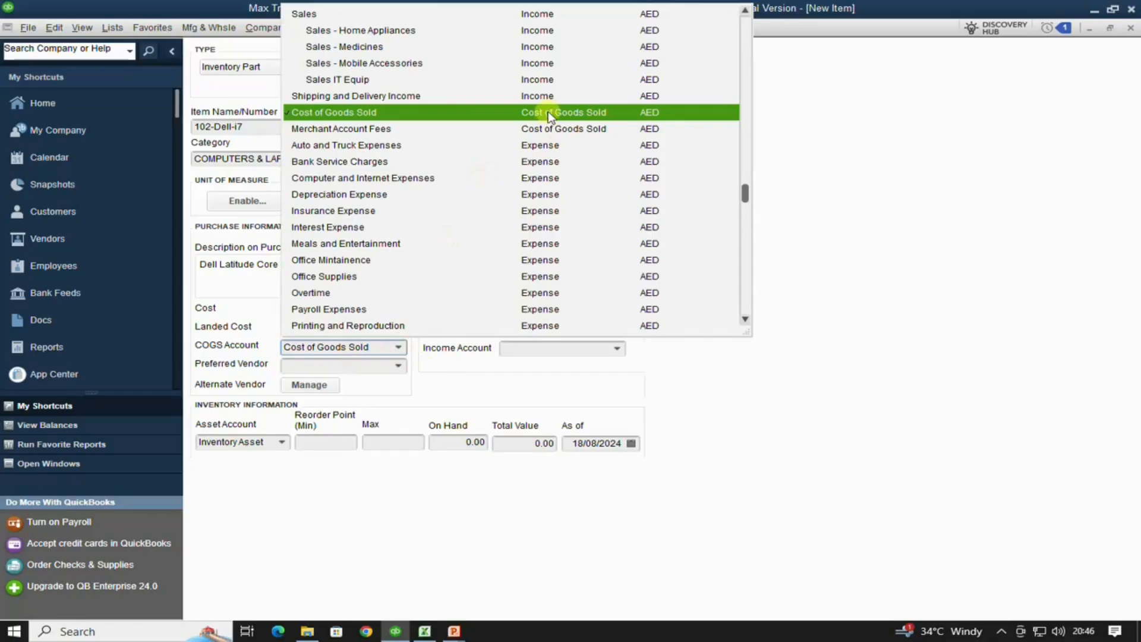
left_click(547, 111)
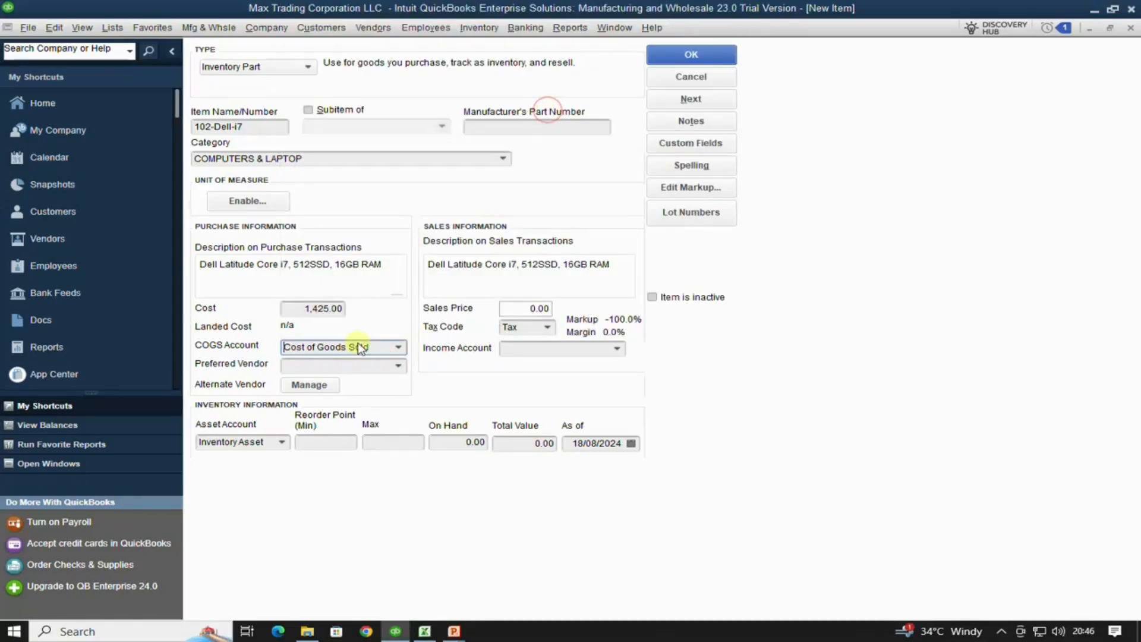
left_click(399, 367)
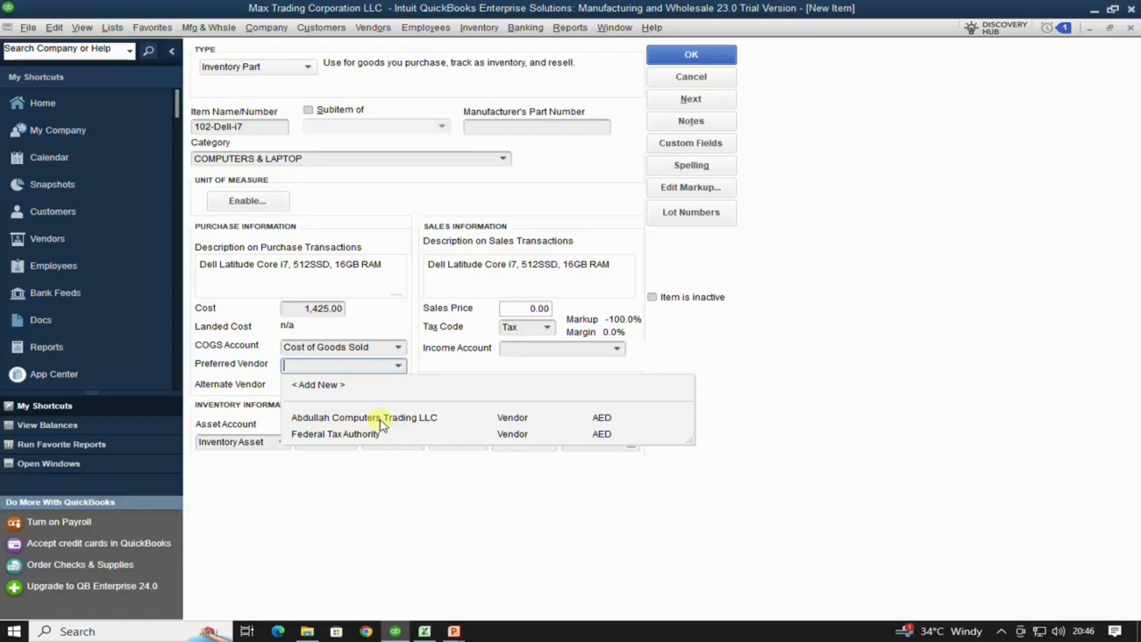
left_click(334, 390)
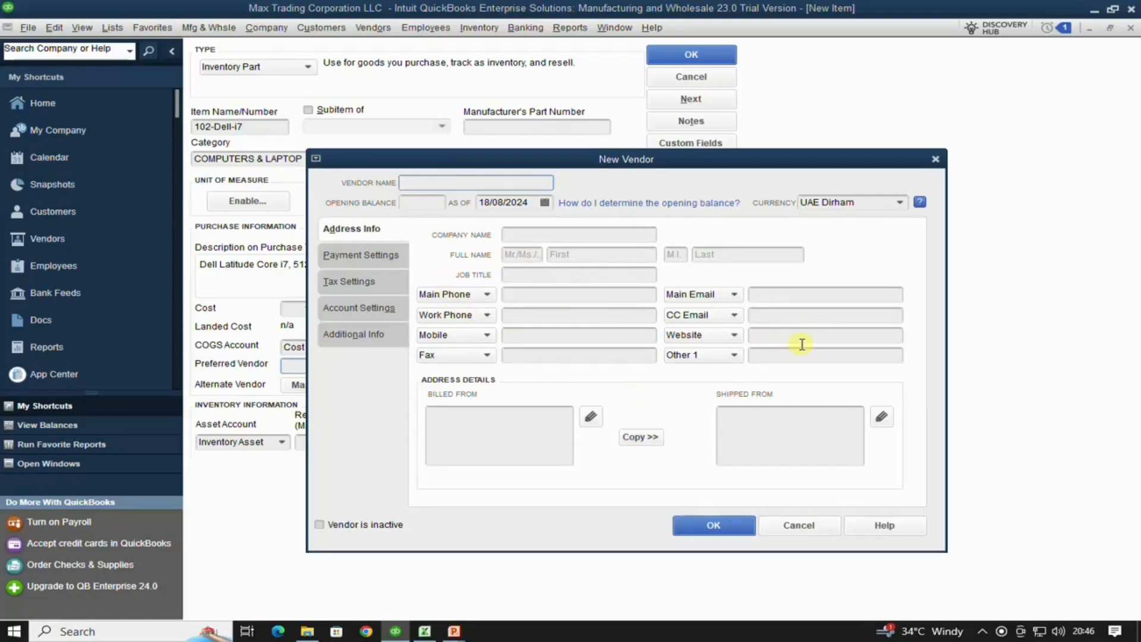
left_click(787, 530)
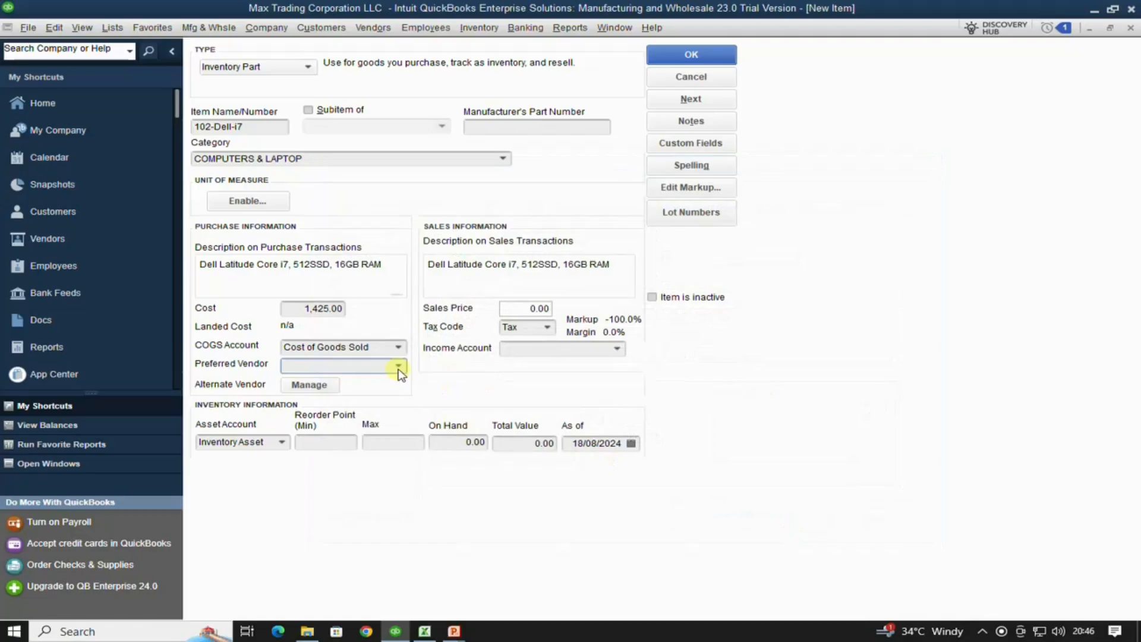
- Choose Abdullah Computers Trading LLC as the item's preferred vendor
left_click(399, 366)
left_click(393, 417)
- Add "8th Generation" to the end of the description on sales transactions
key("Tab")
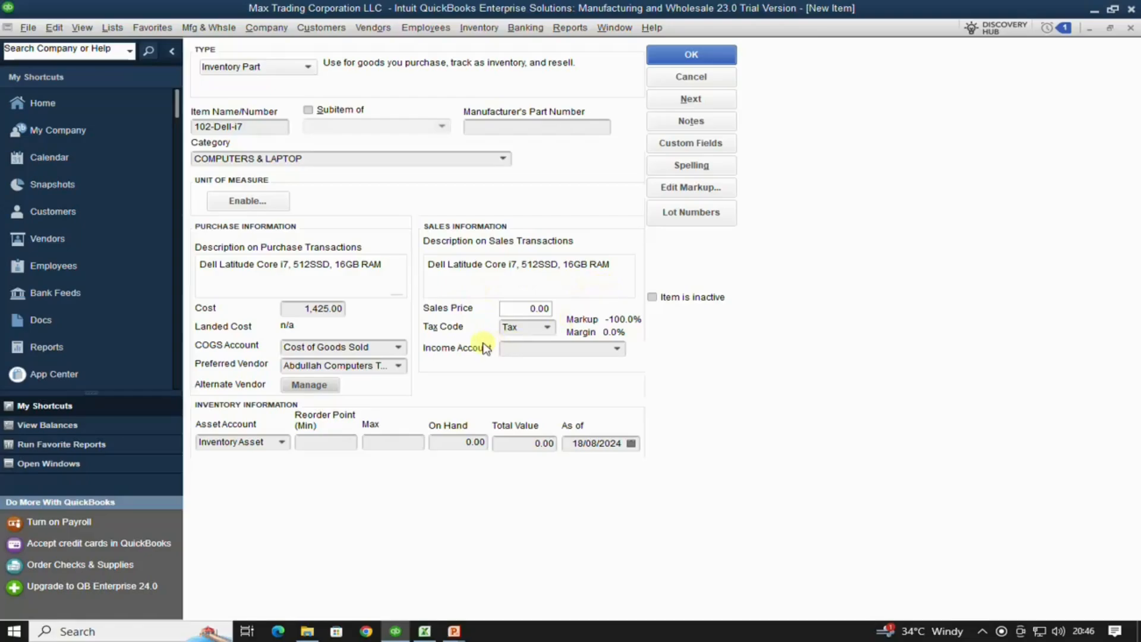
key("Tab")
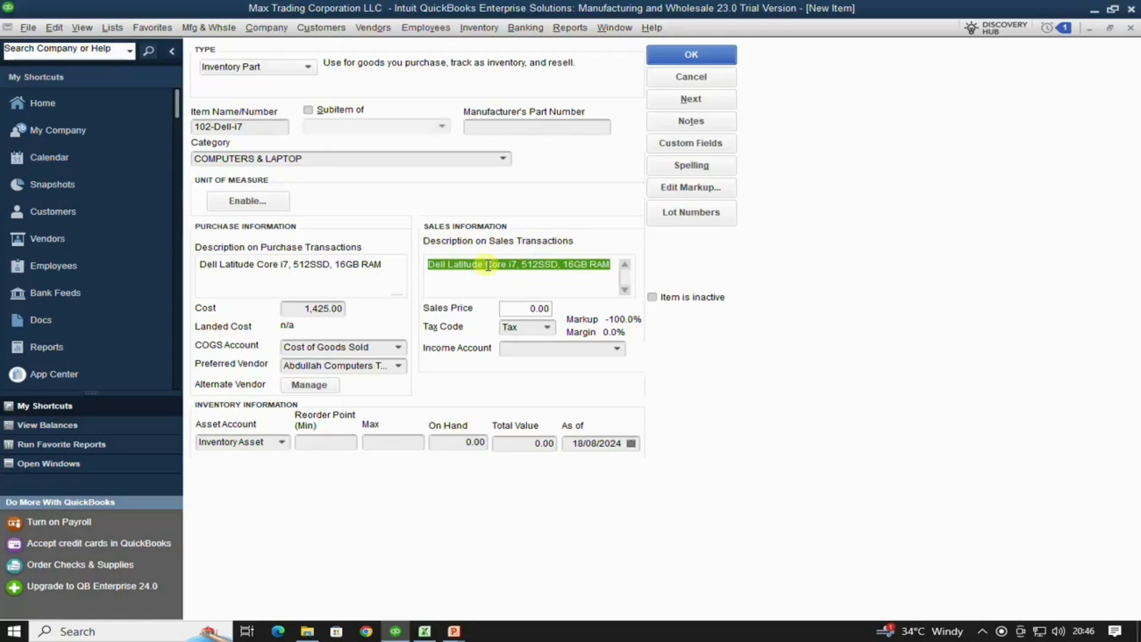
left_click(614, 267)
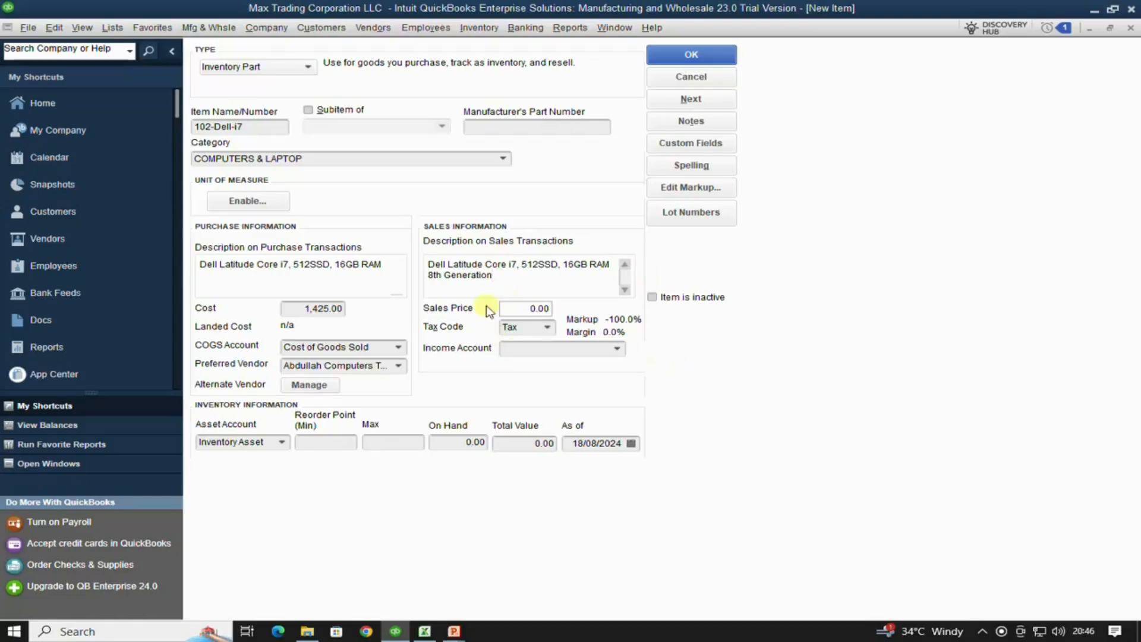
- Set the item's sales price to 1700
left_click(528, 310)
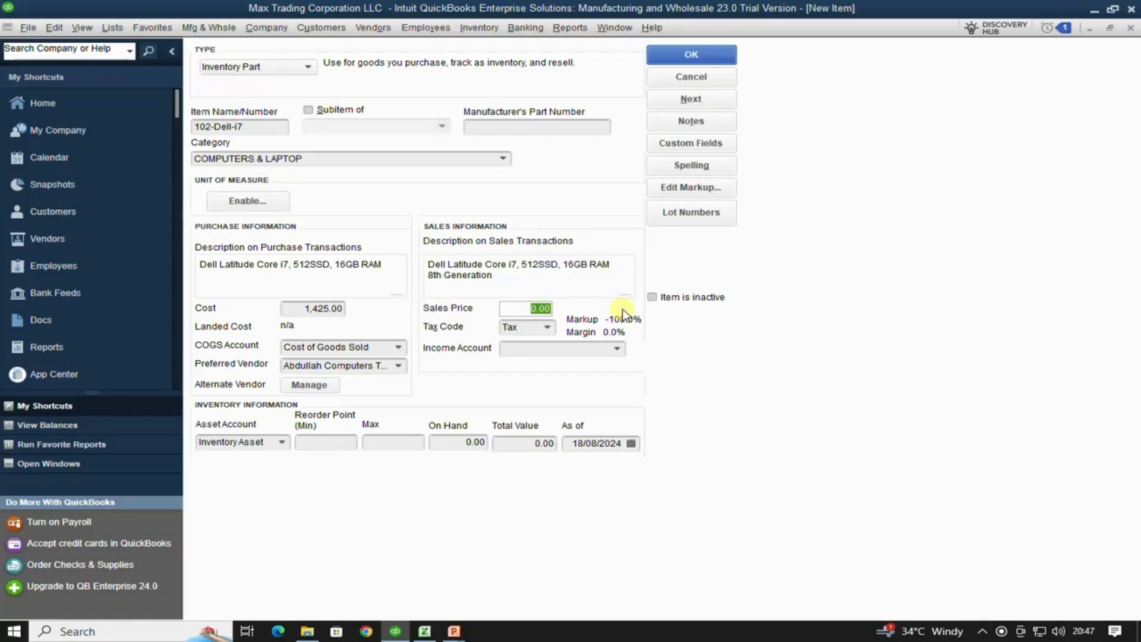
type("17")
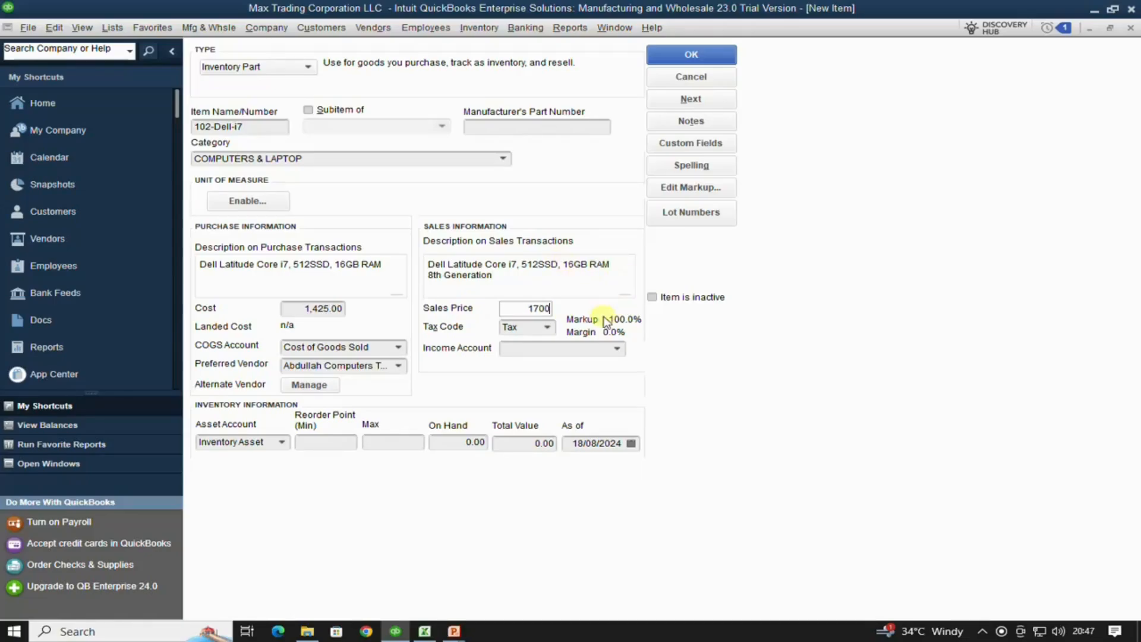
key("Tab")
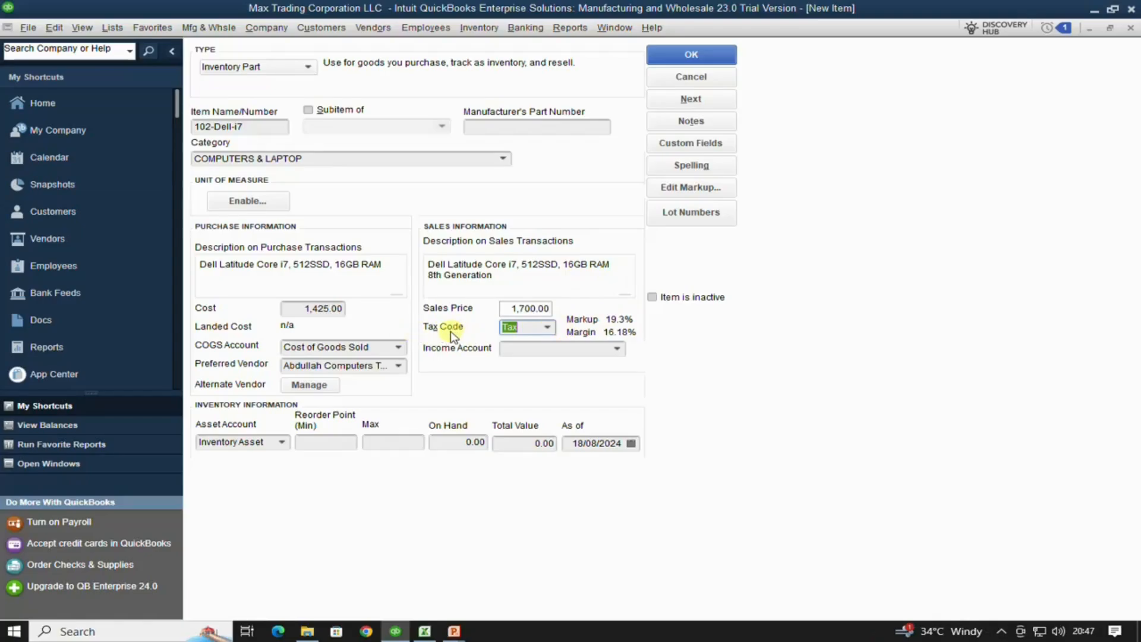
- Try the Non tax code for the item and set it back to Tax
left_click(550, 332)
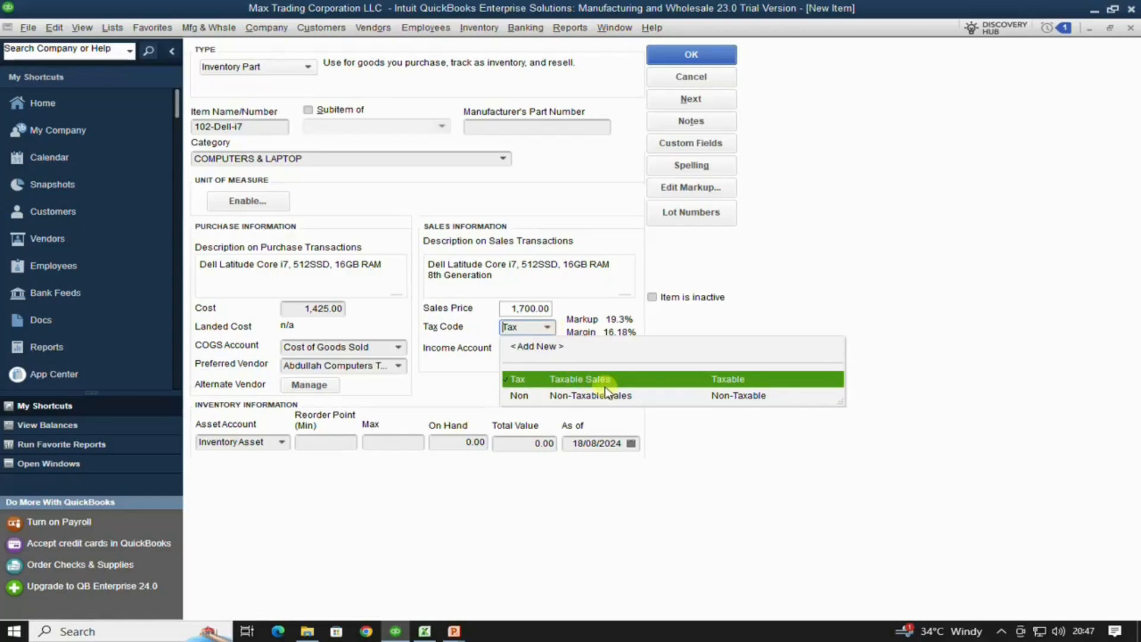
left_click(583, 398)
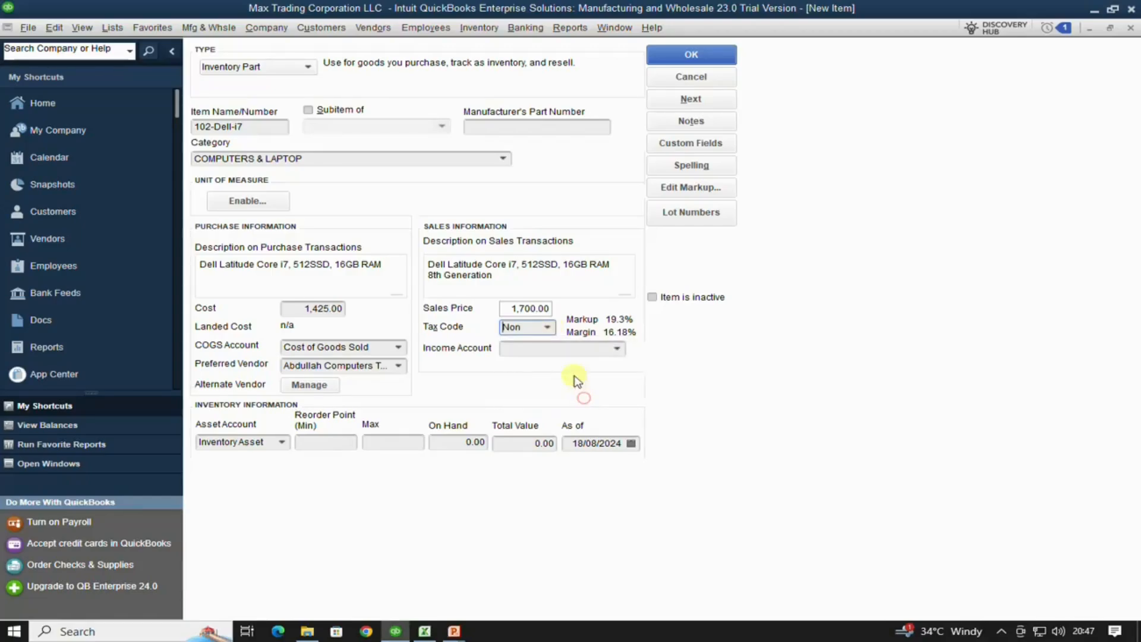
left_click(547, 329)
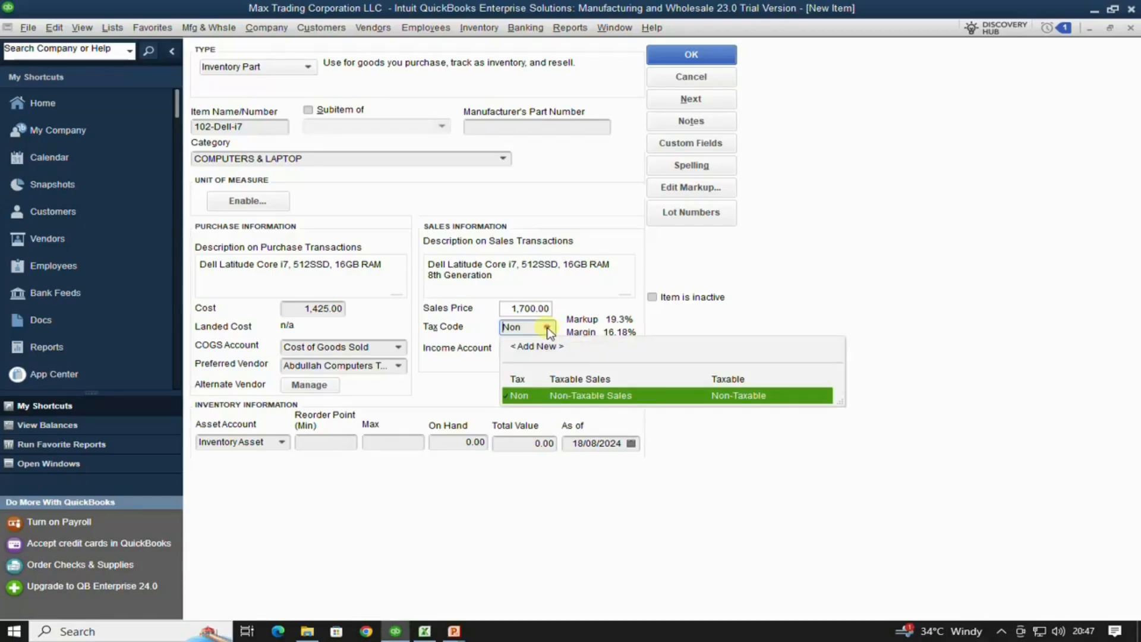
left_click(569, 381)
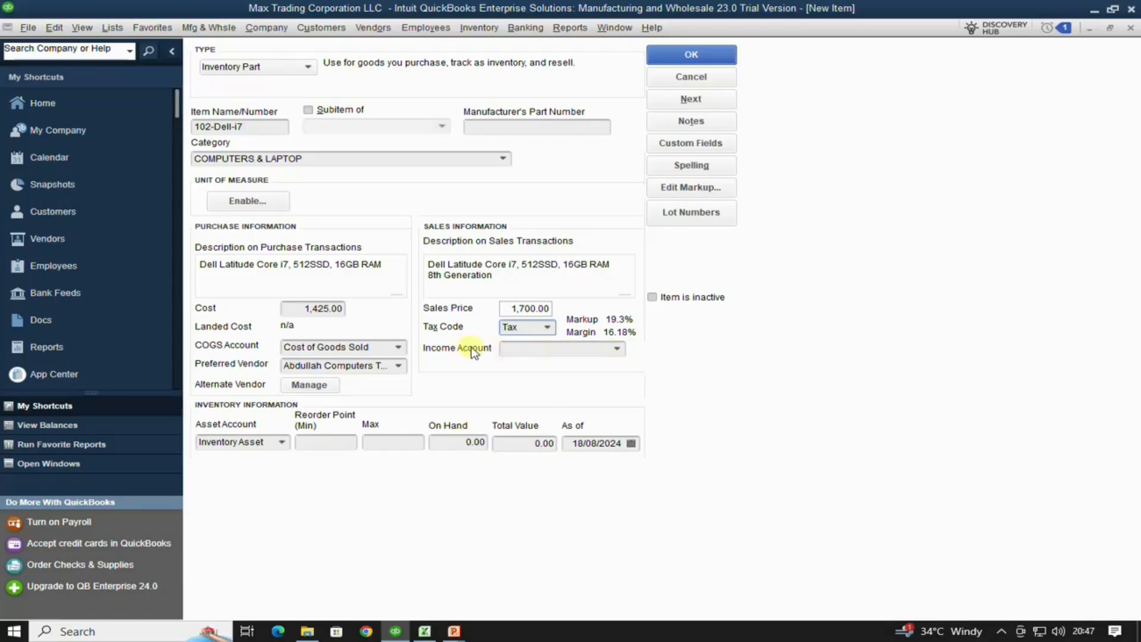
- Choose Sales IT Equip, a subaccount of Sales, as the item's income account
left_click(609, 349)
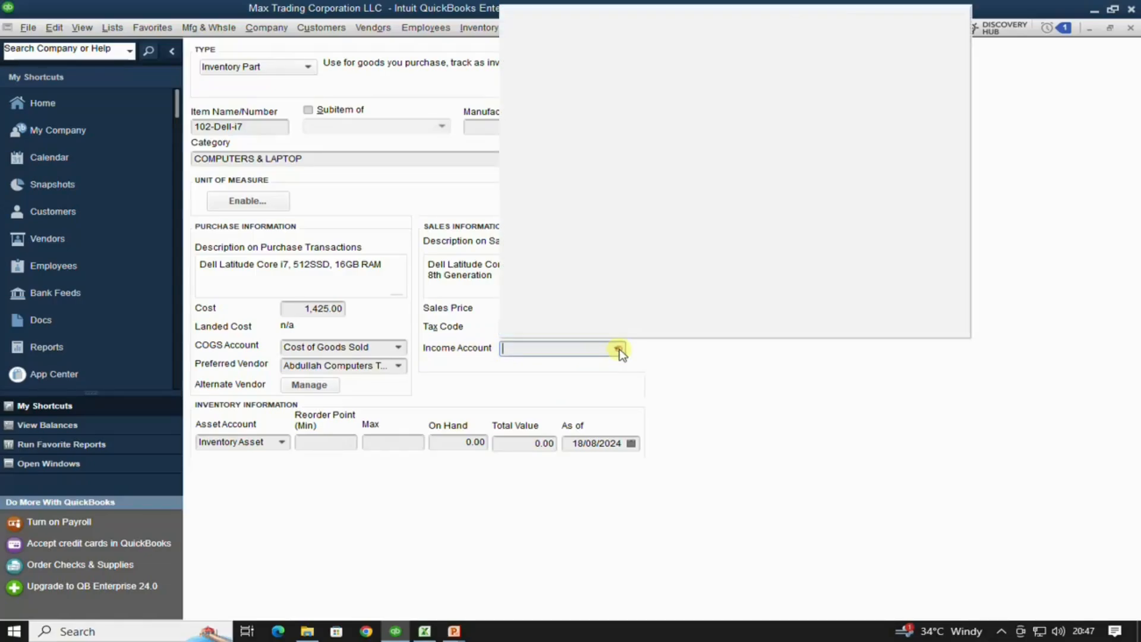
left_click(617, 349)
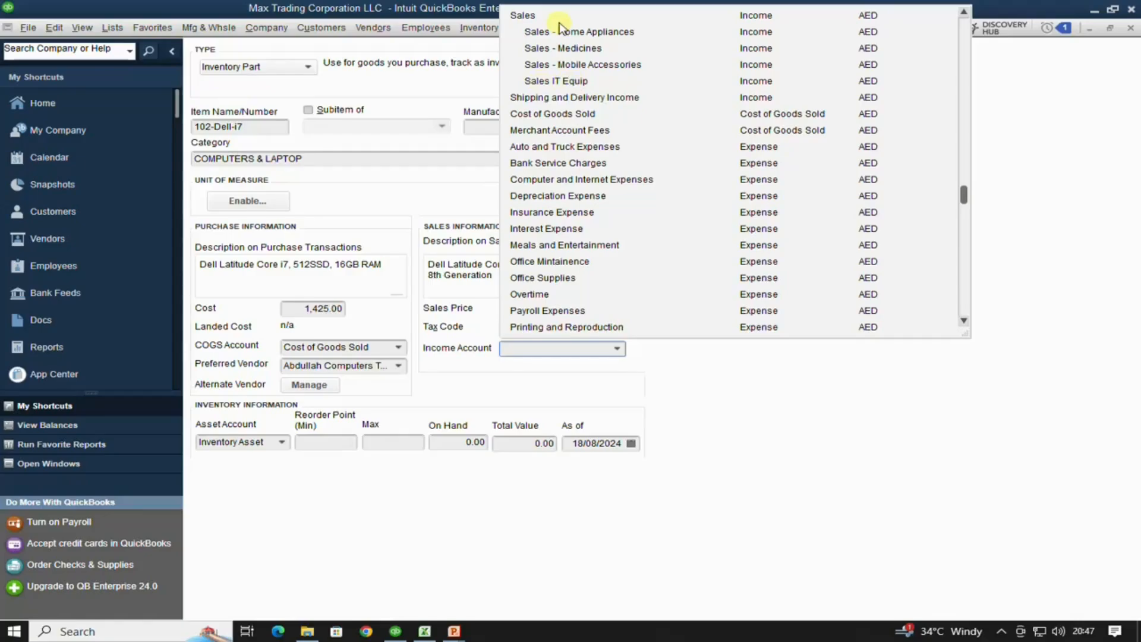
left_click(573, 82)
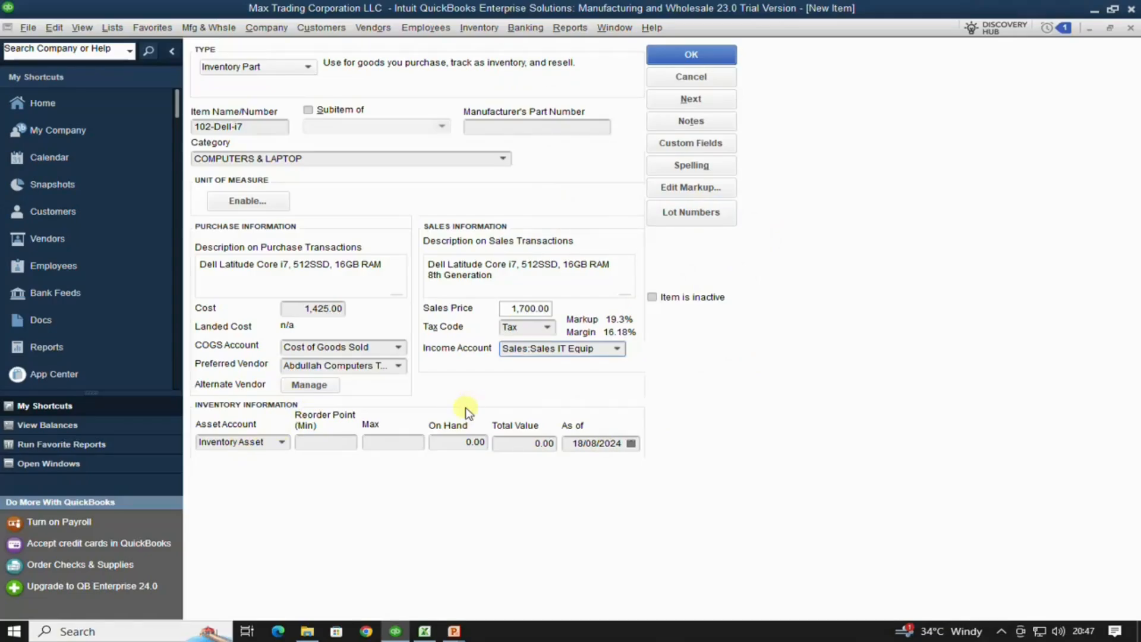
- Choose Inventory Asset as the item's asset account
key("Tab")
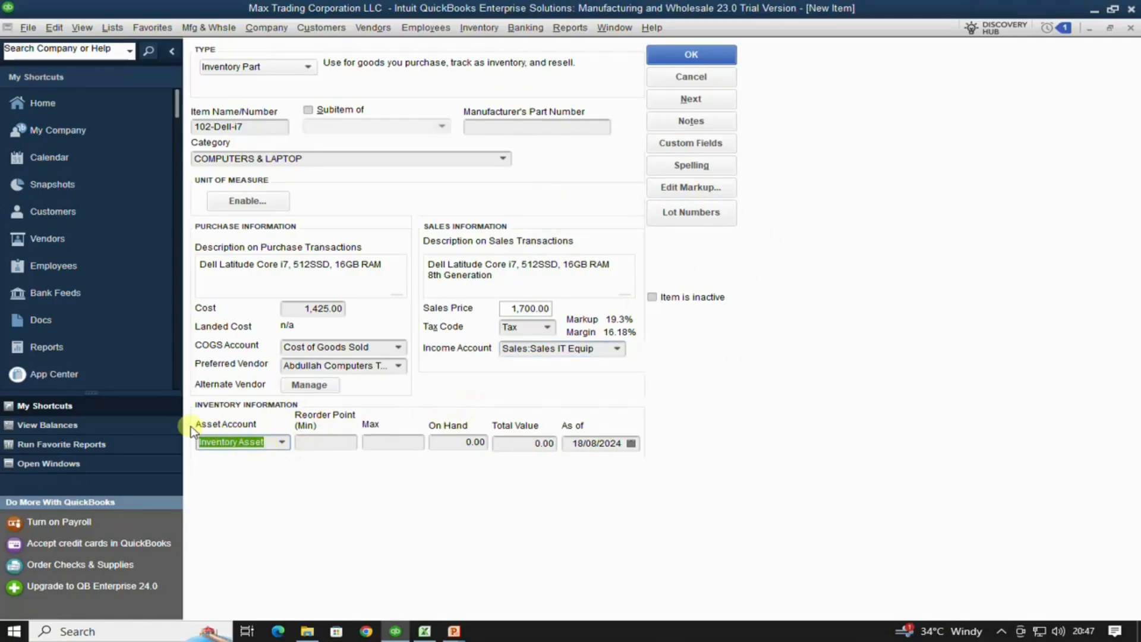
left_click(283, 445)
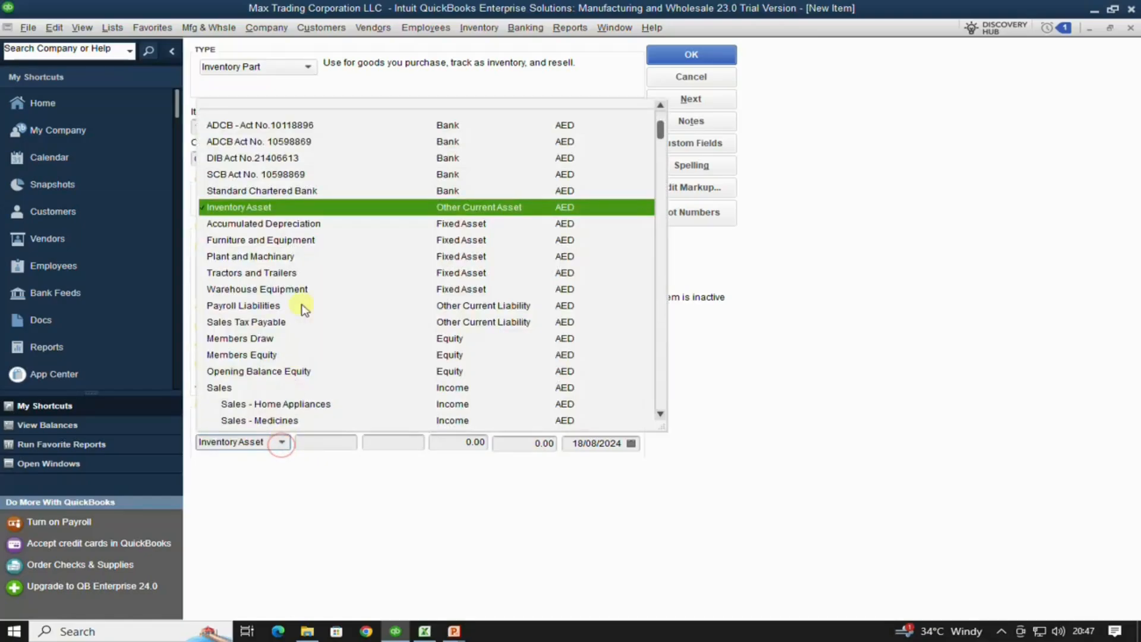
left_click(499, 208)
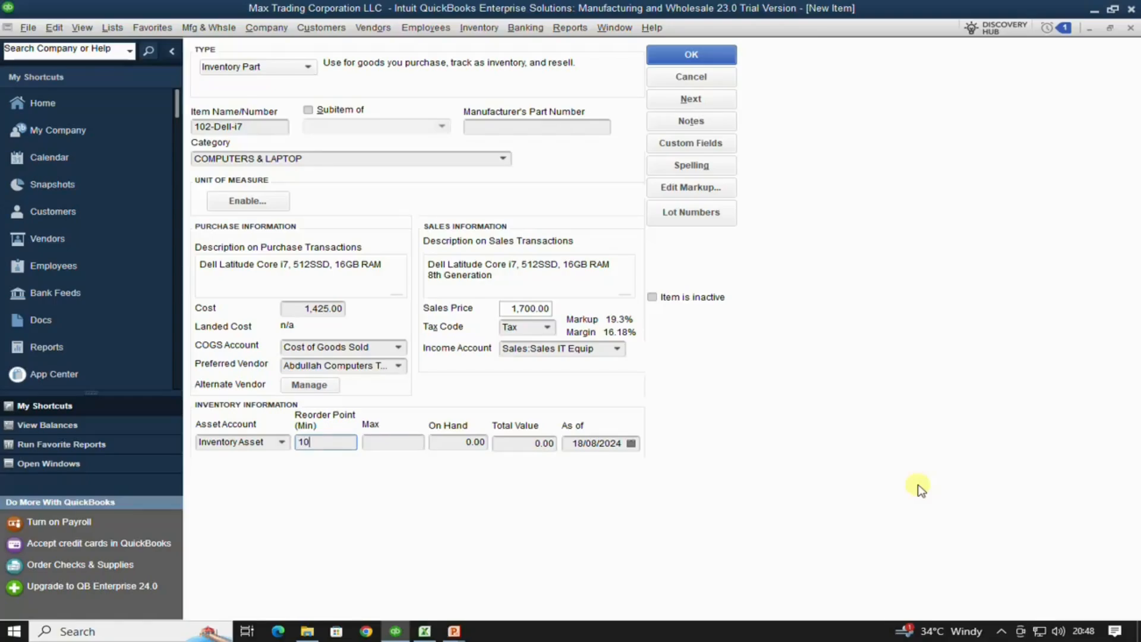
- Set the item's reorder point to 10, its maximum to 100 and its on-hand quantity to 10
key("Tab")
key("Tab")
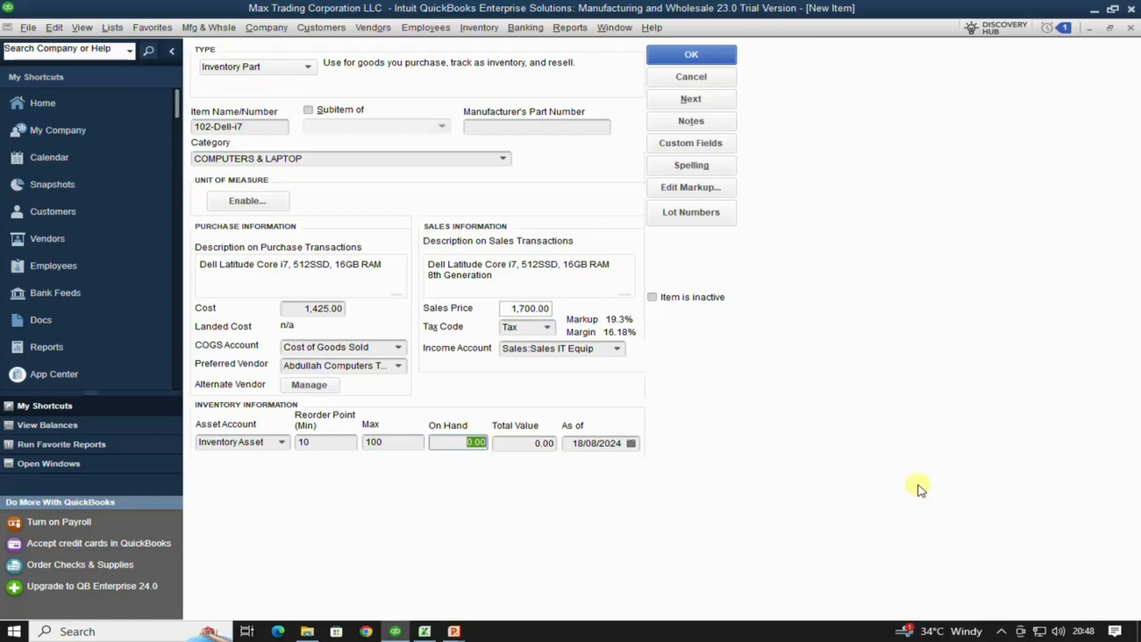
type("10")
key("Tab")
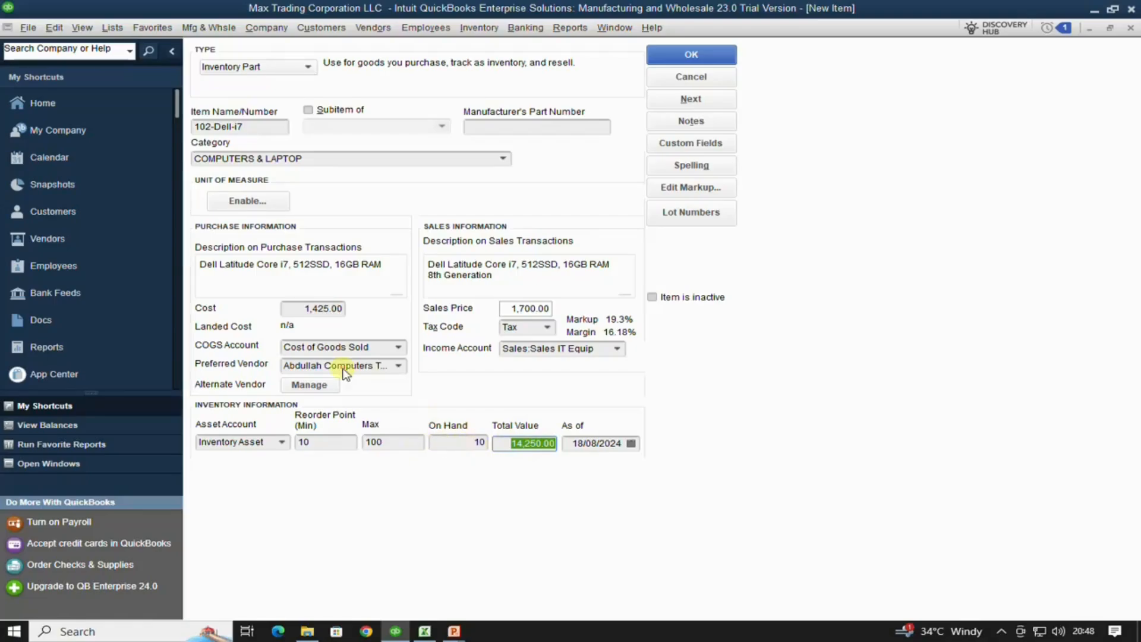
- Check the item's on-hand quantity, cost and total value, and save it, accepting the change in a closed period
left_click(466, 442)
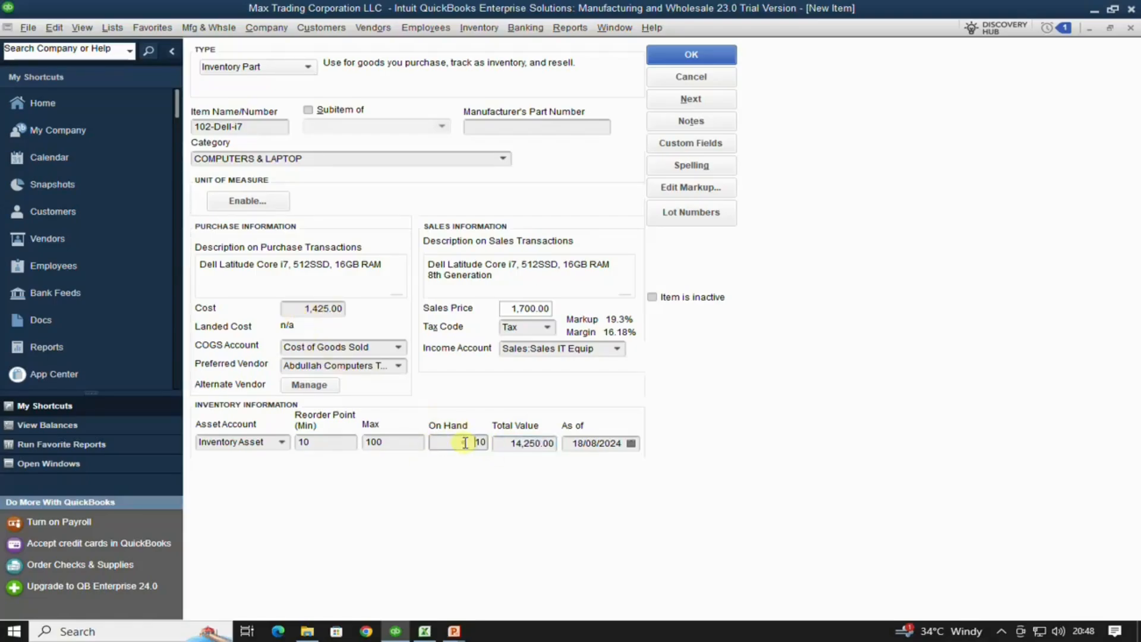
left_click(297, 308)
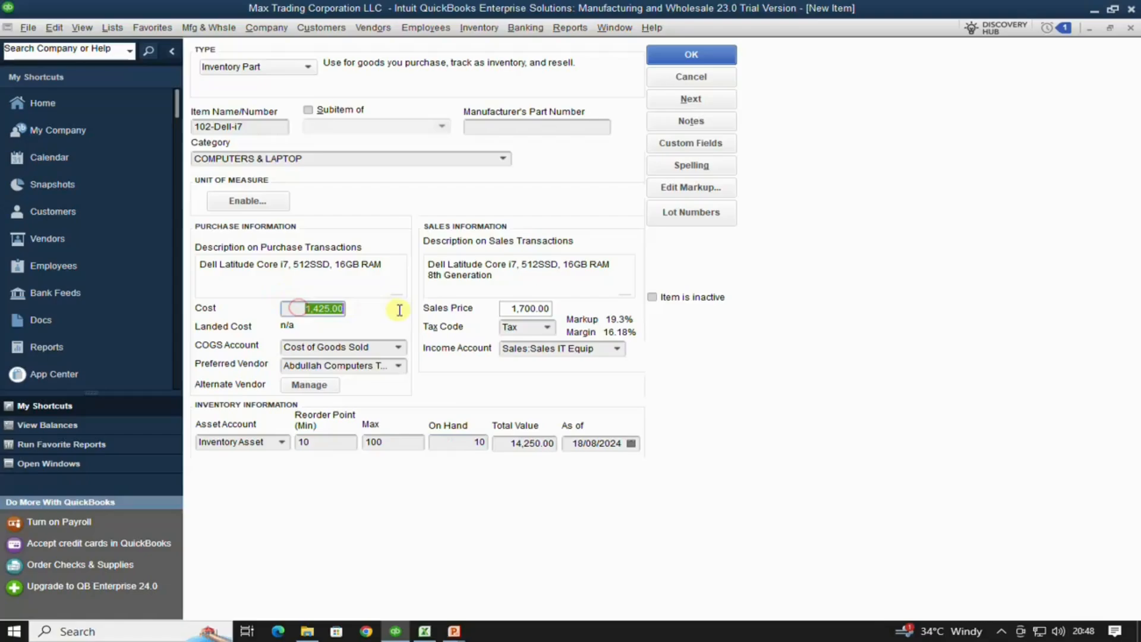
left_click(508, 443)
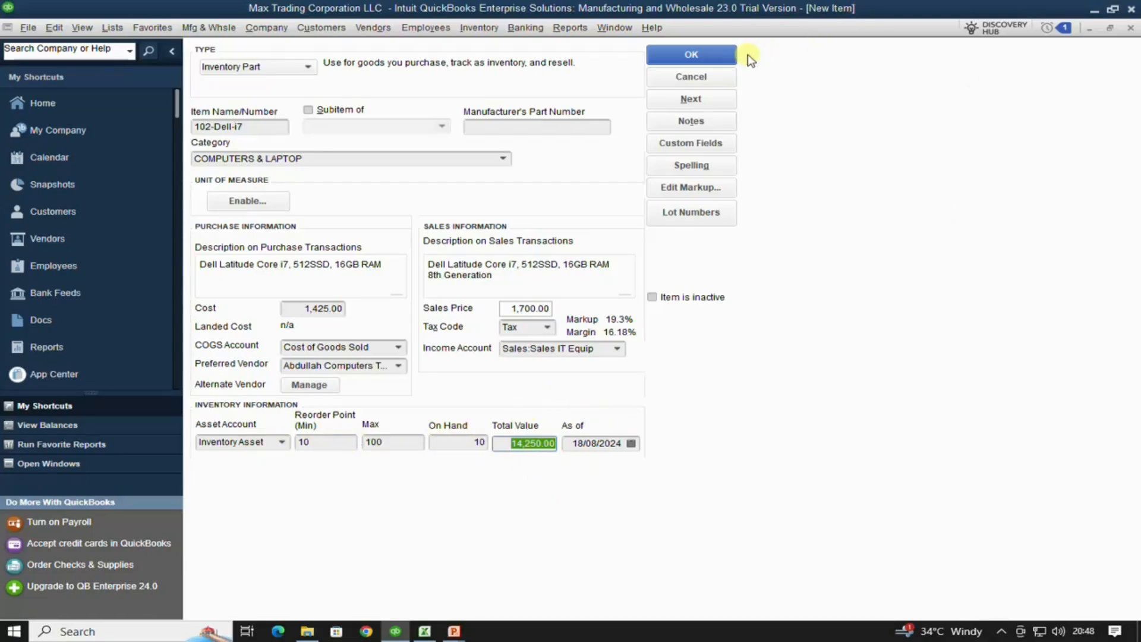
left_click(711, 56)
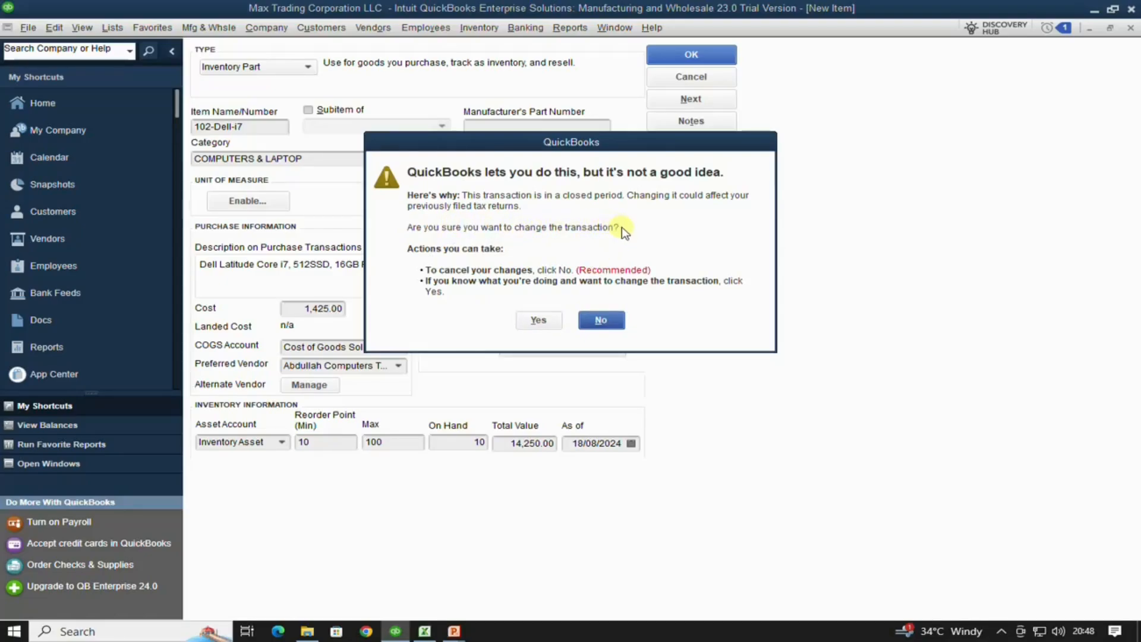
left_click(540, 321)
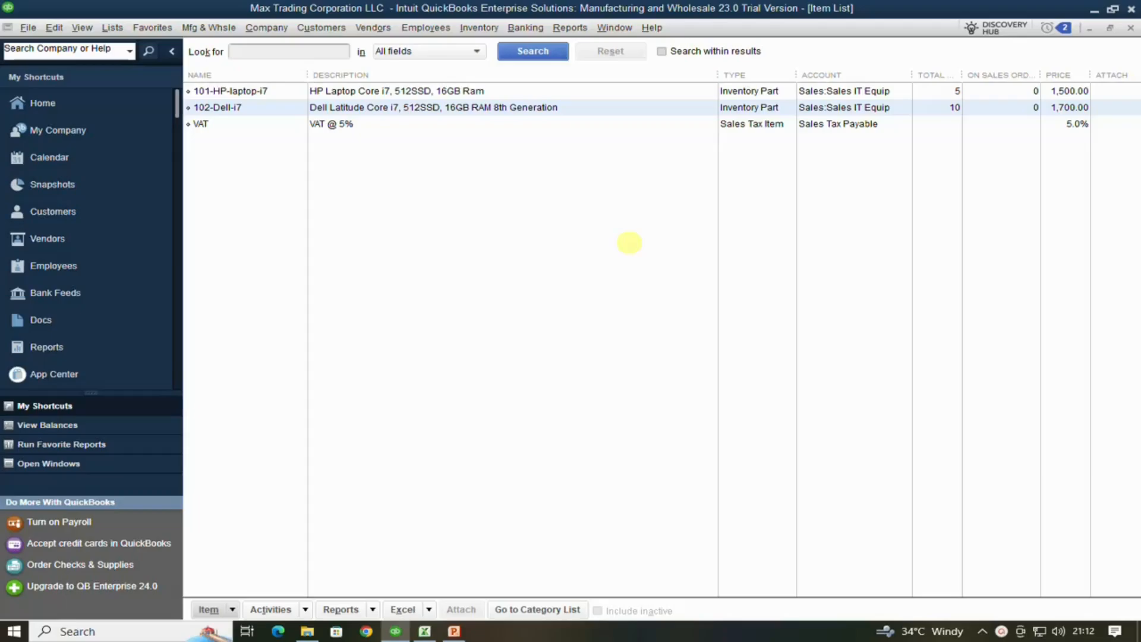
- Switch to the product list in Excel and review its product name, cost price and sale price columns
left_click(425, 631)
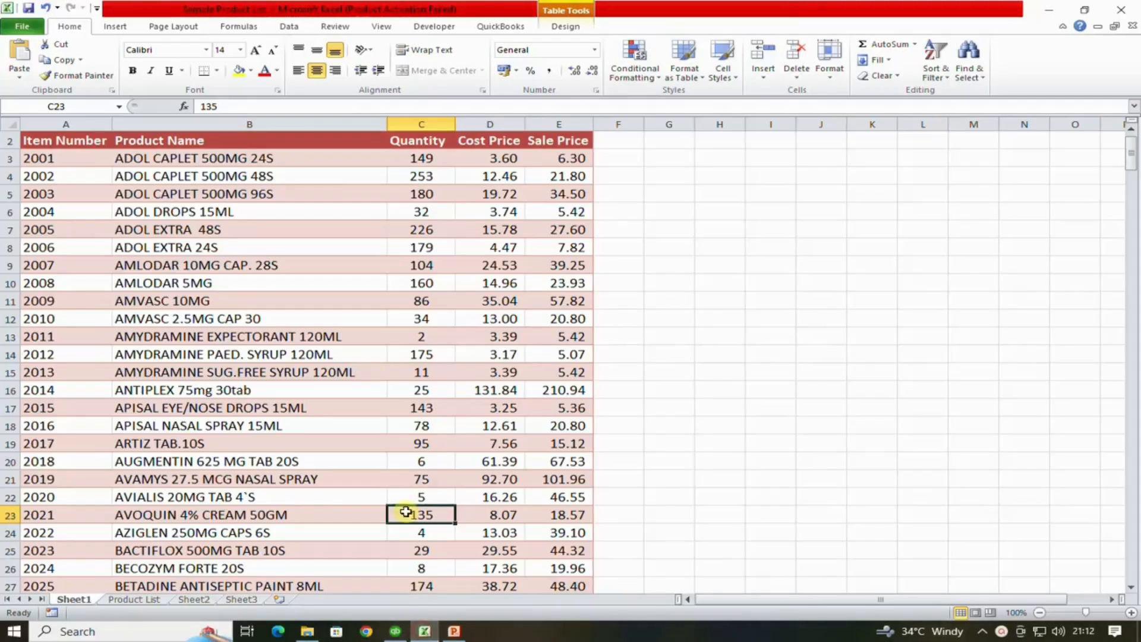
left_click(160, 141)
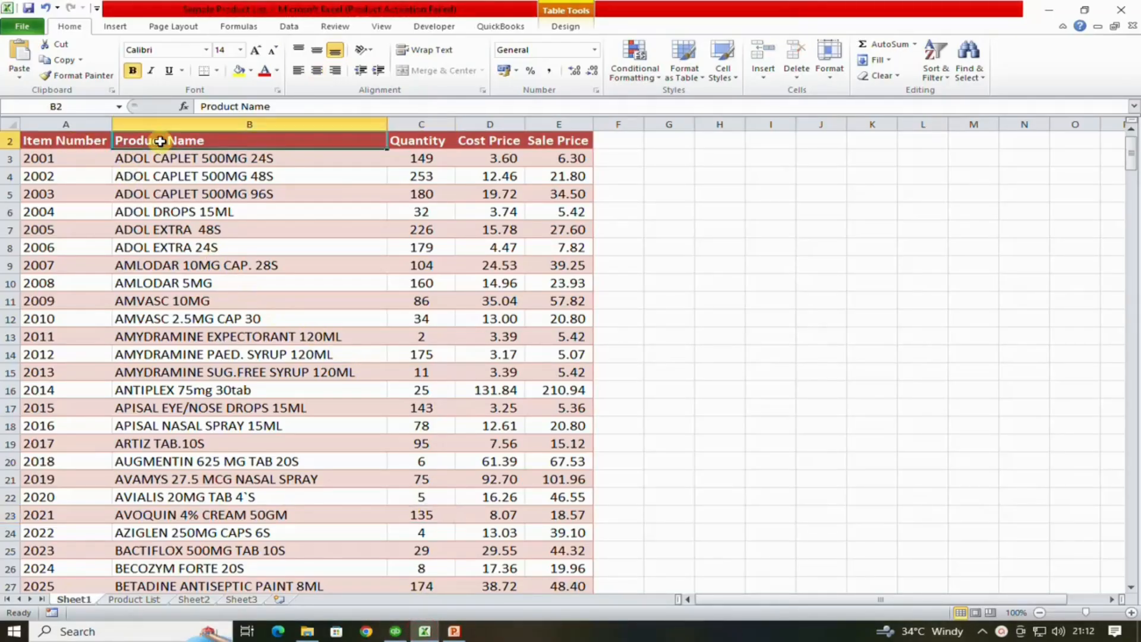
key("ctrl+shift+Down")
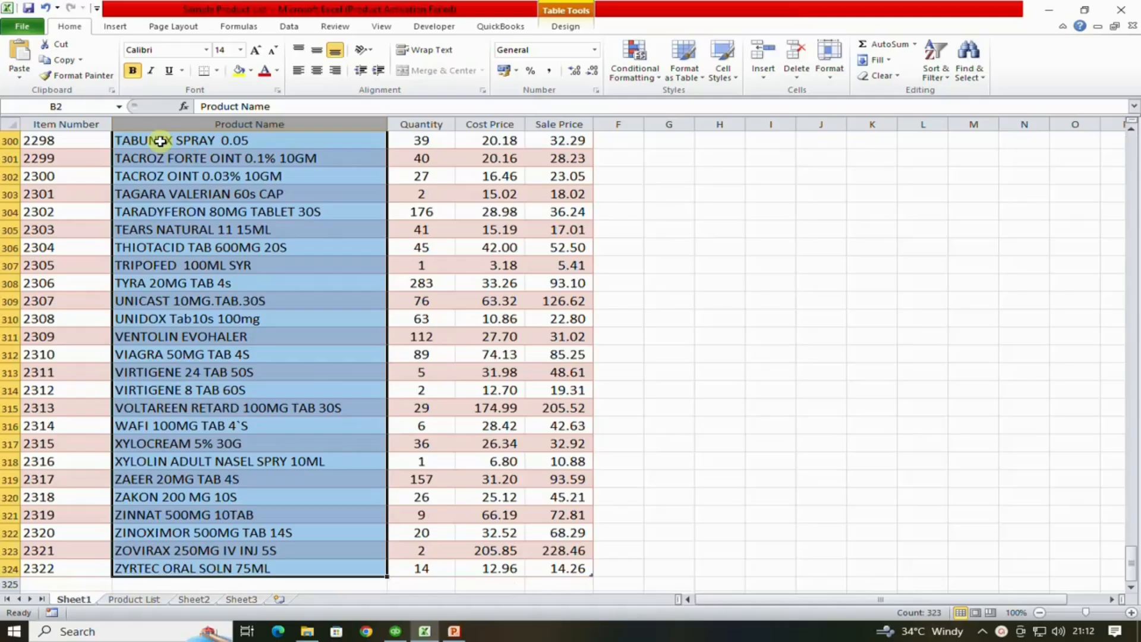
scroll(323, 245, "up", 14)
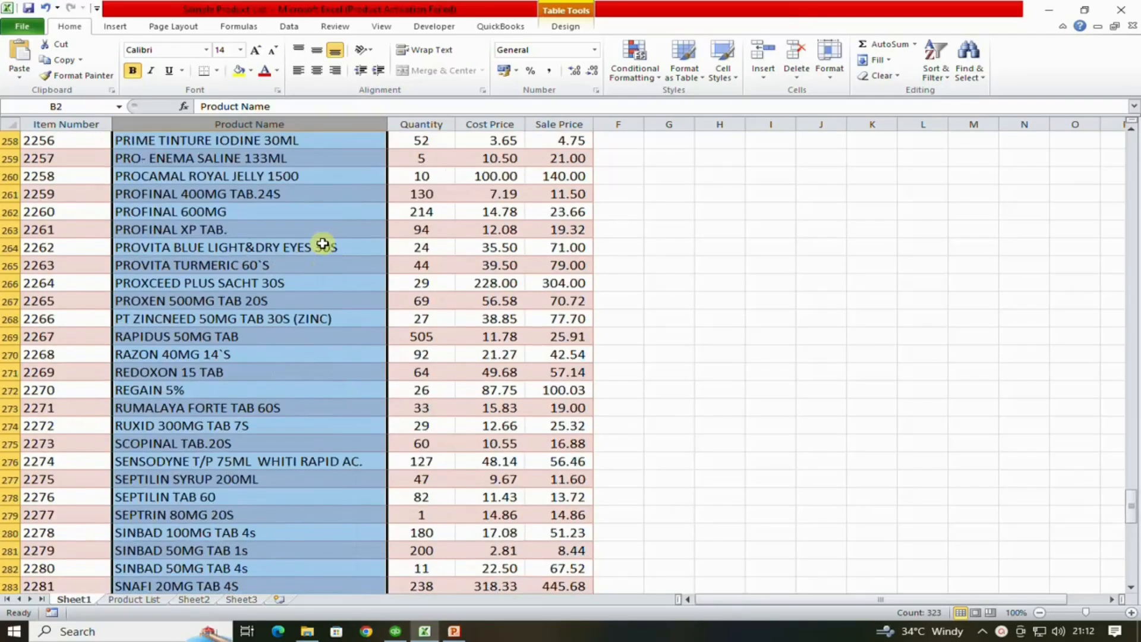
scroll(323, 244, "up", 20)
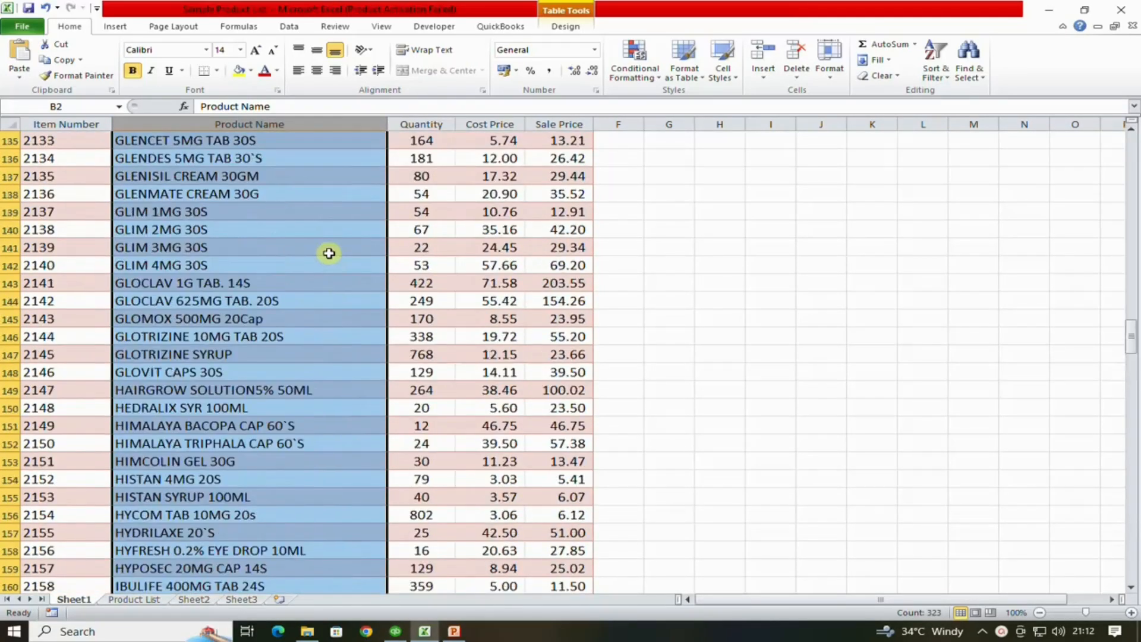
scroll(330, 254, "up", 16)
scroll(330, 258, "up", 20)
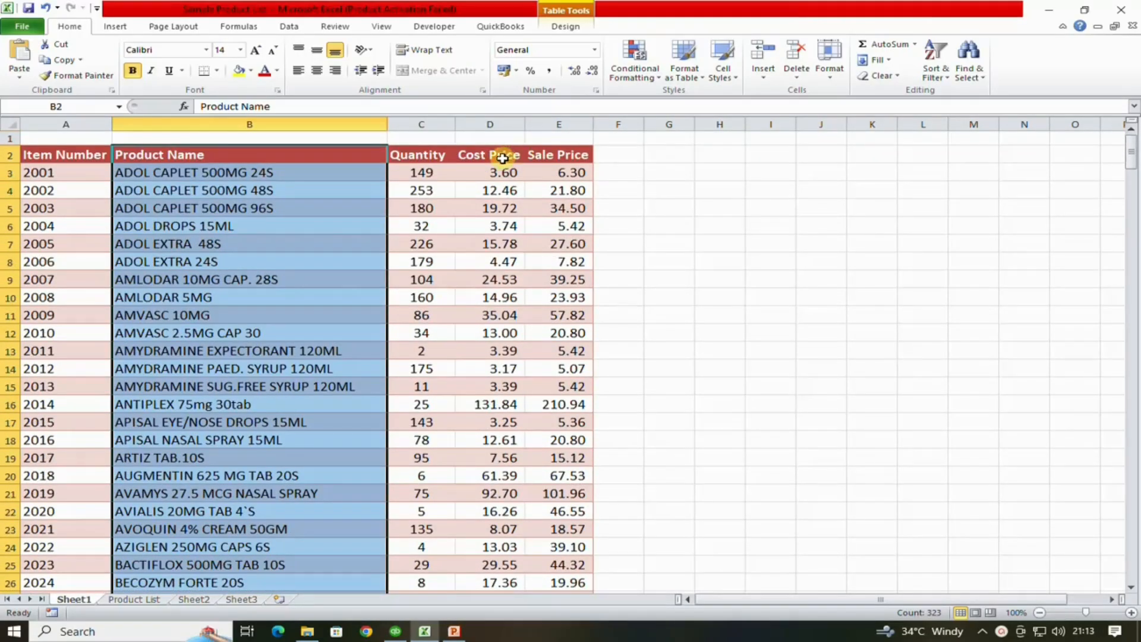
left_click(502, 157)
left_click(538, 158)
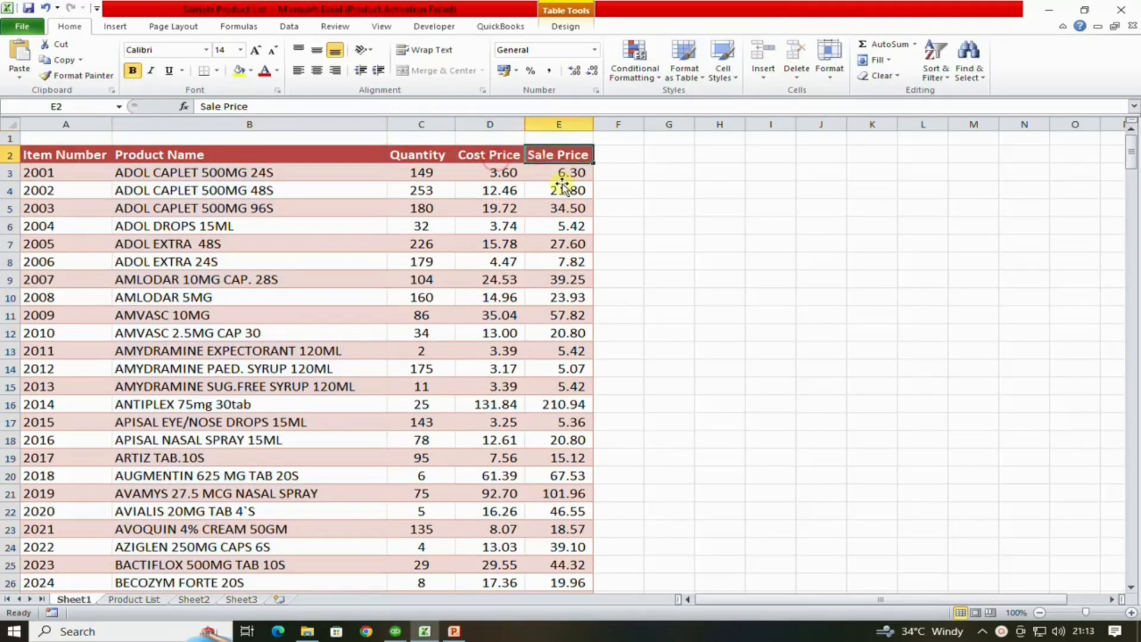
left_click(197, 171)
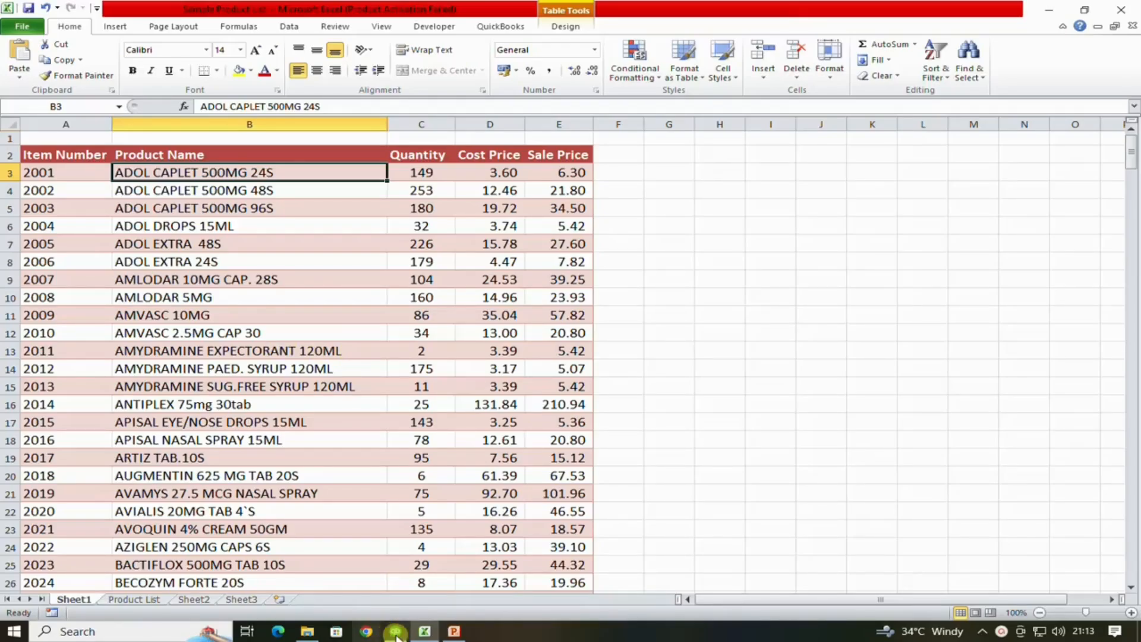
- Switch back to QuickBooks and start a new item of type Inventory Part from the item list
mouse_move(398, 633)
left_click(388, 595)
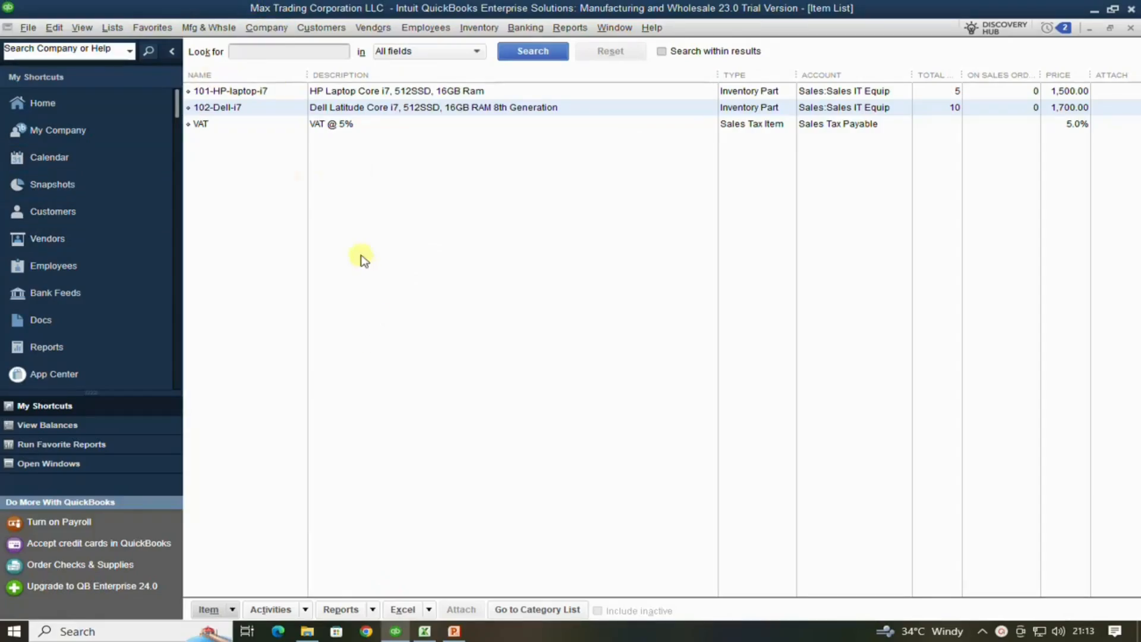
right_click(330, 211)
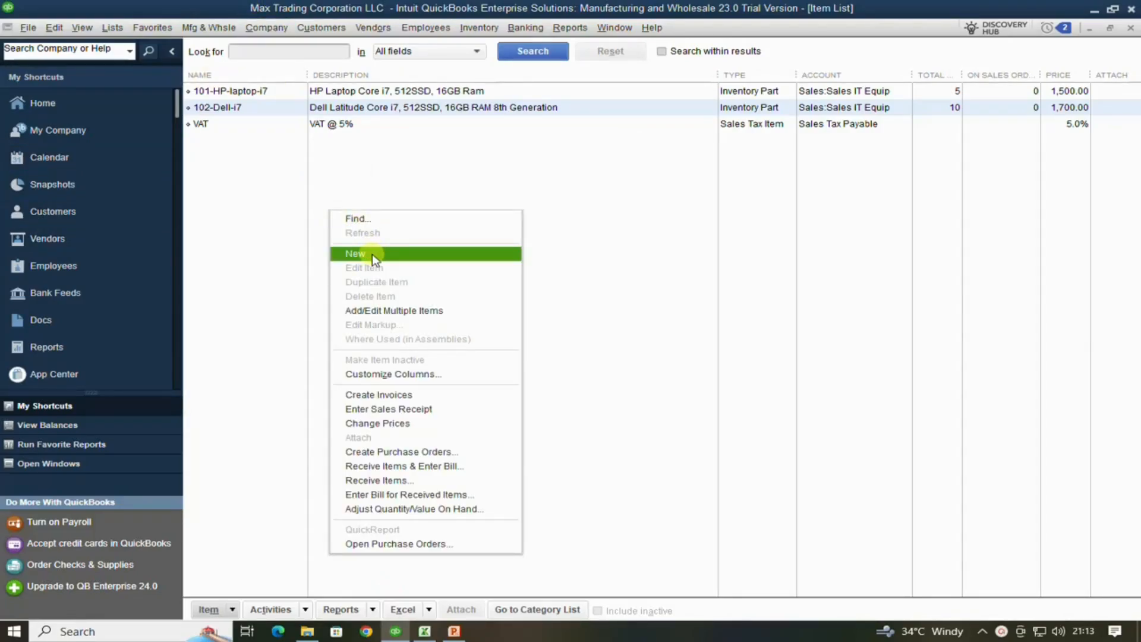
left_click(372, 255)
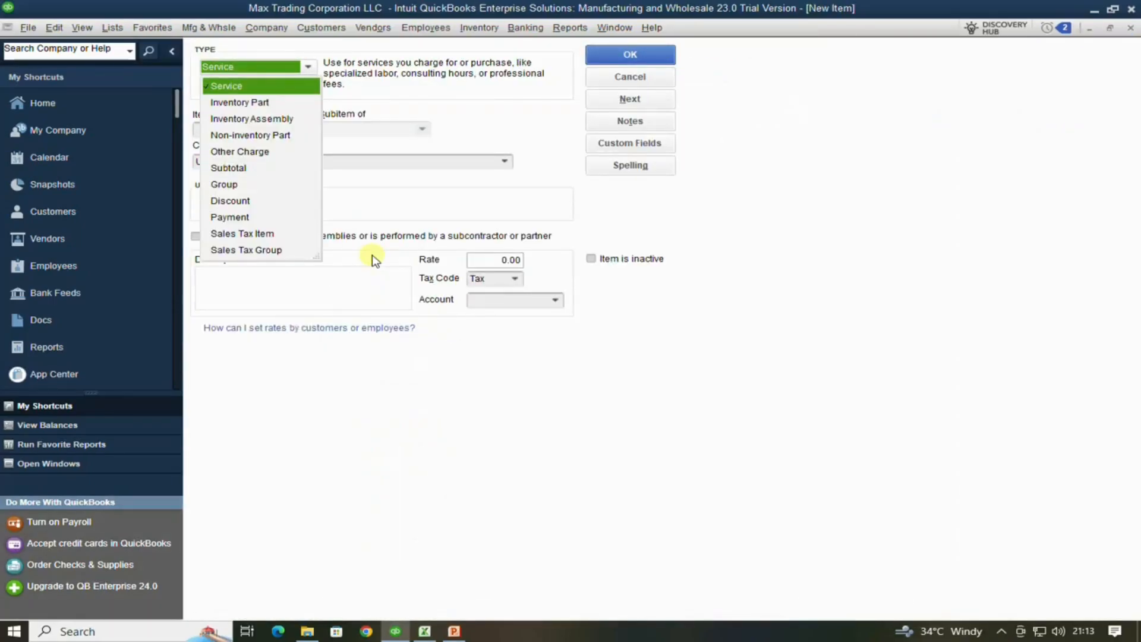
left_click(242, 103)
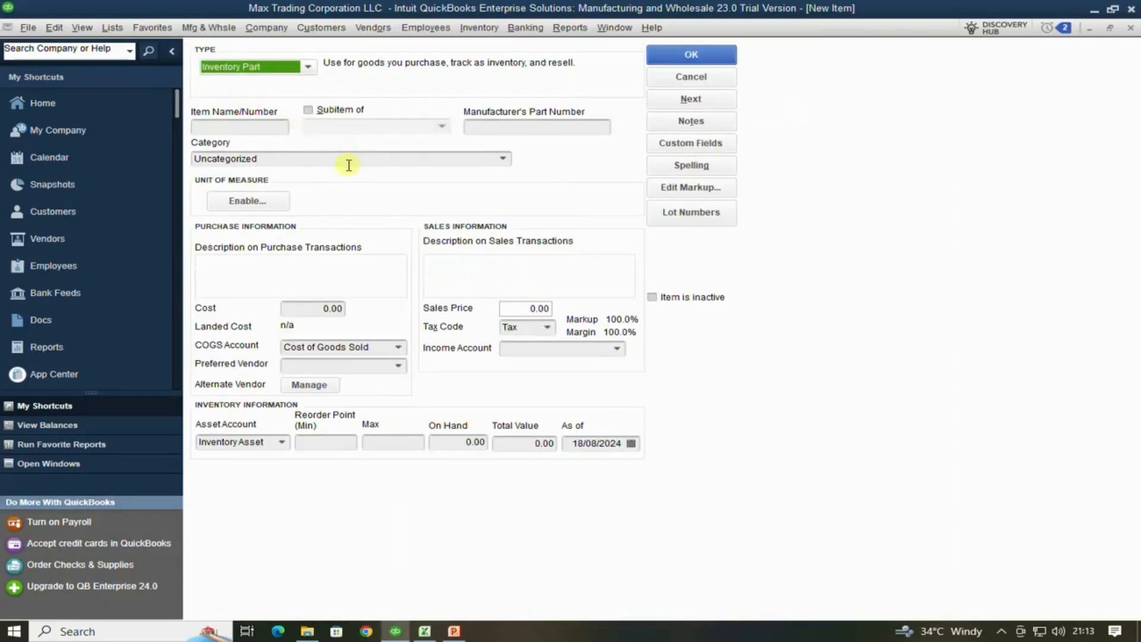
- Examine the new item's name, purchase and sales description, cost, sales price and COGS account fields
left_click(253, 129)
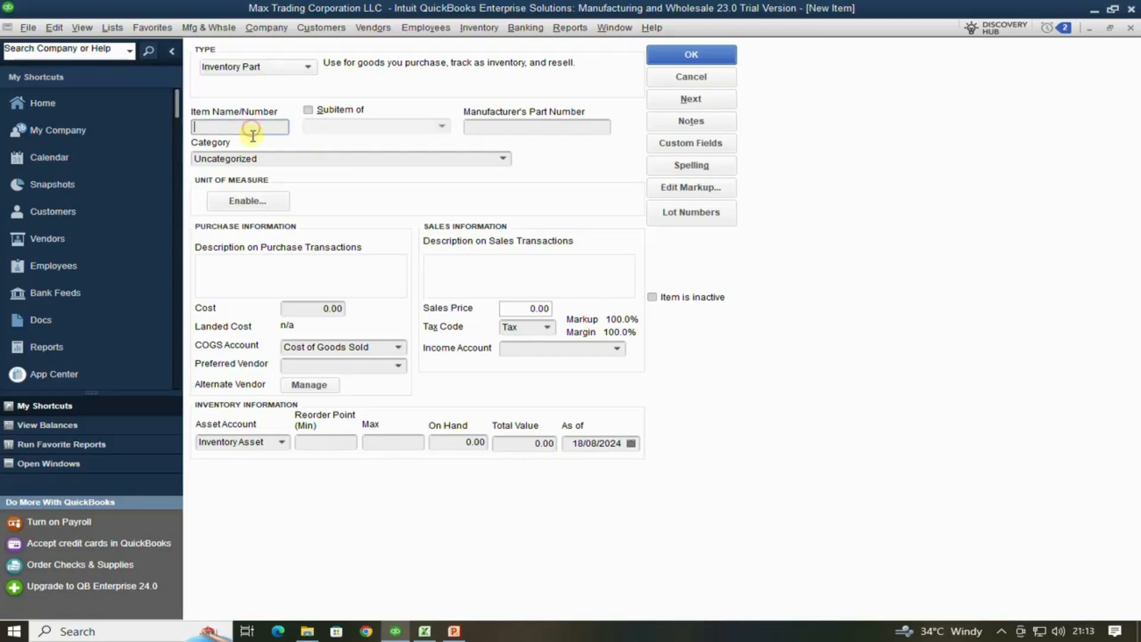
left_click(272, 264)
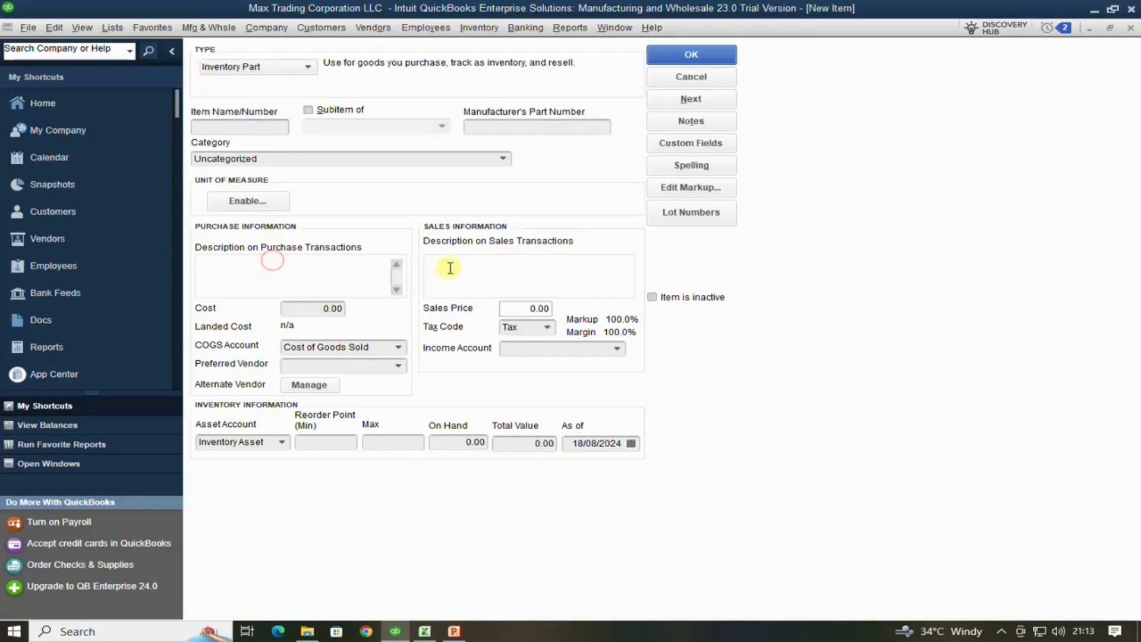
left_click(528, 273)
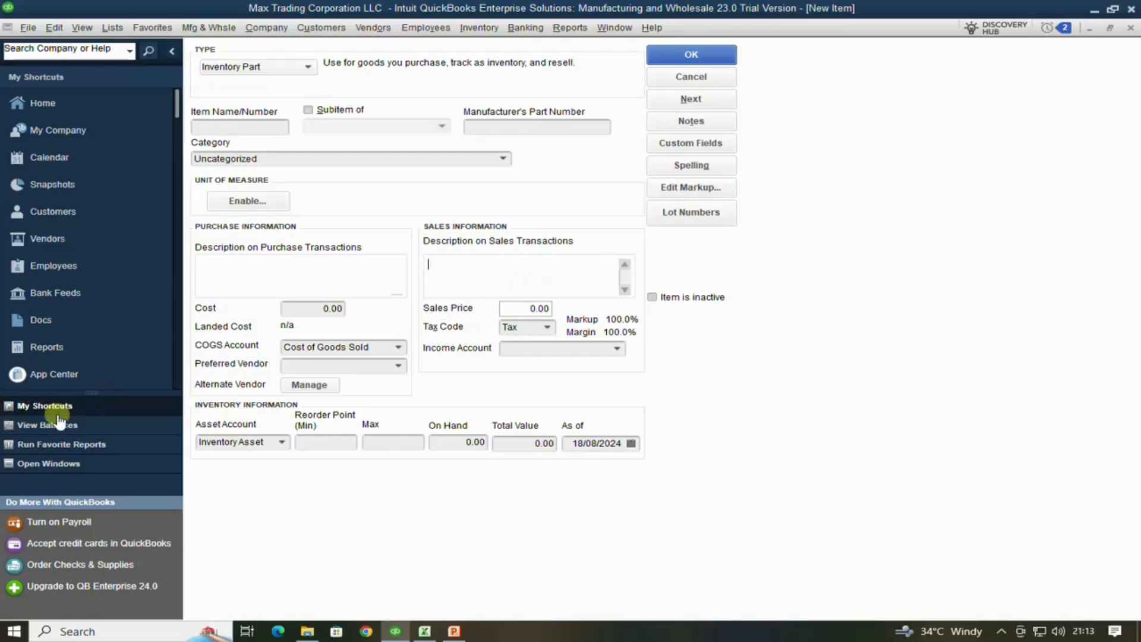
left_click(303, 309)
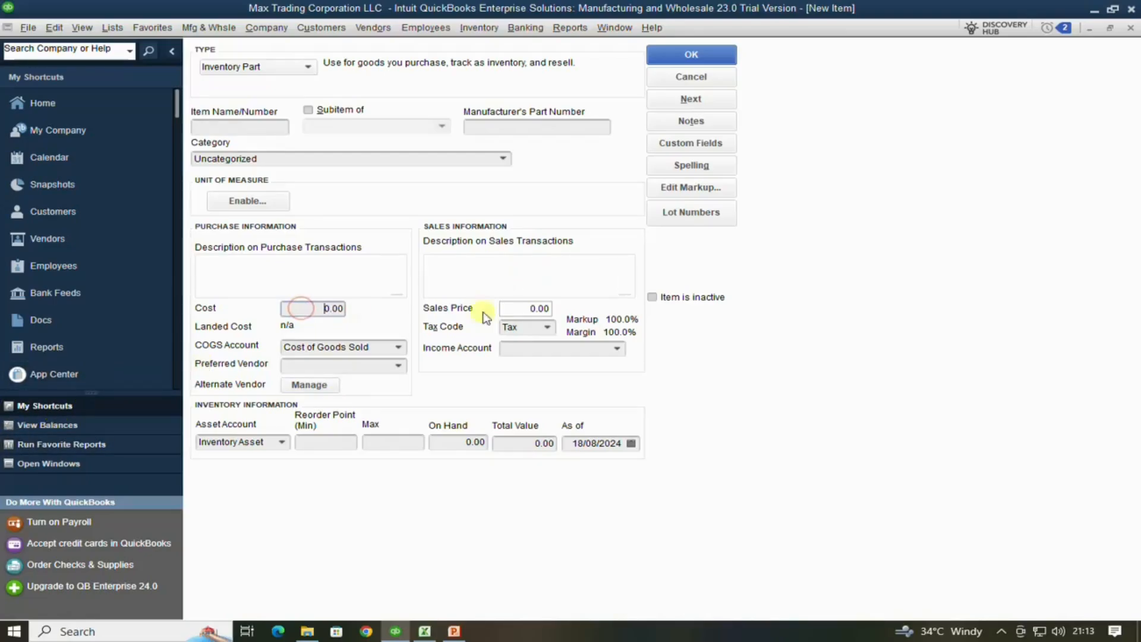
left_click(536, 308)
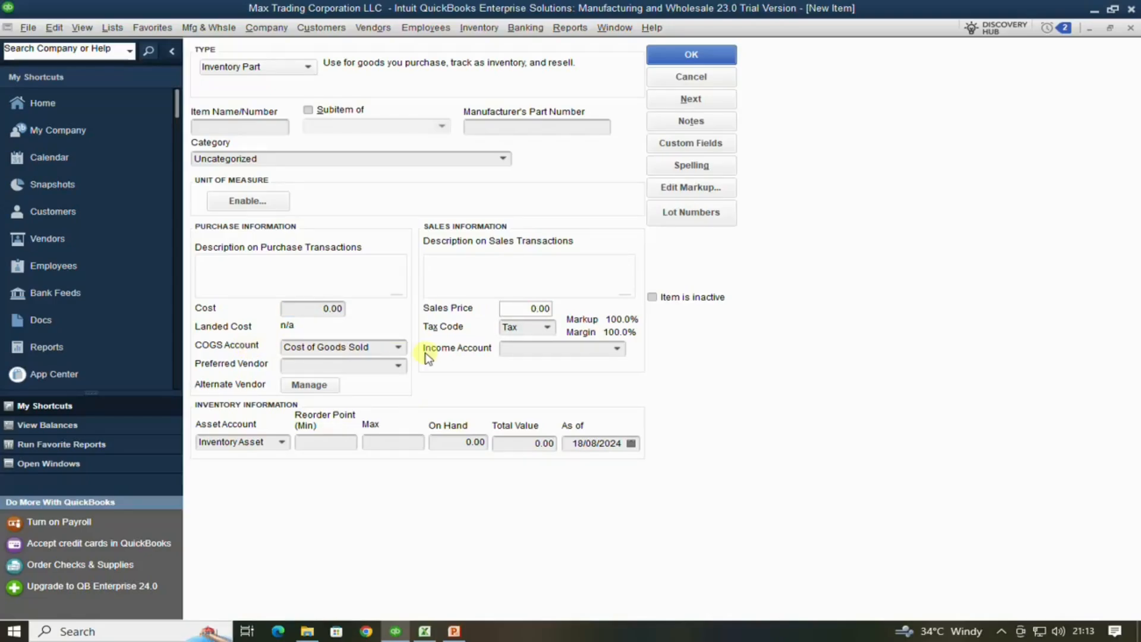
left_click(378, 348)
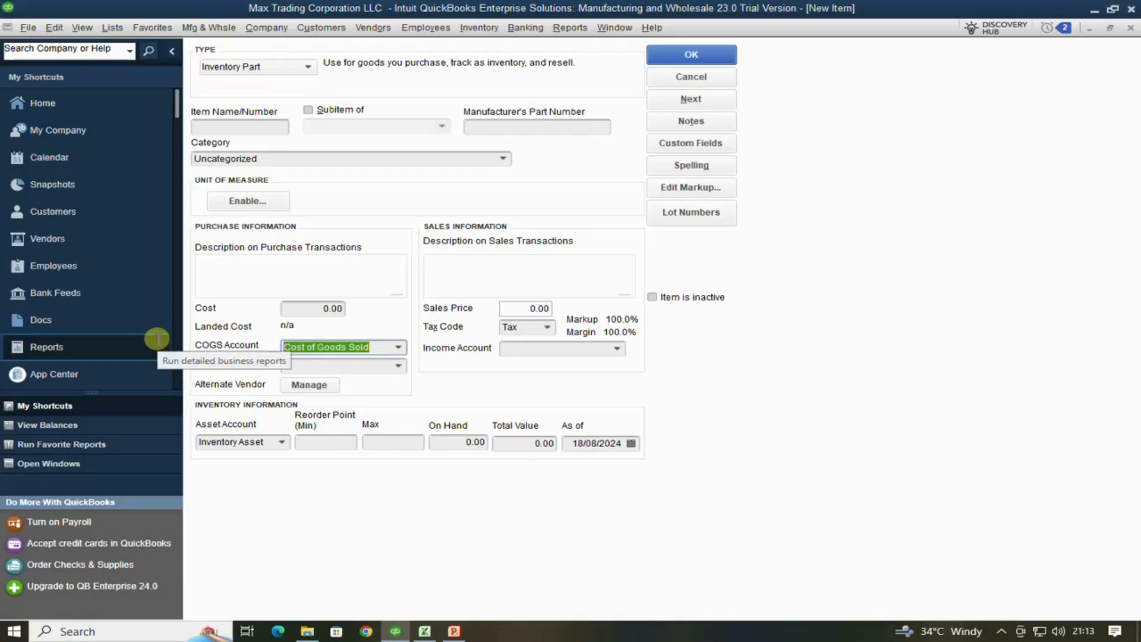
- Switch to the product list in Excel and insert four empty columns between Quantity and Cost Price
key("alt+Tab")
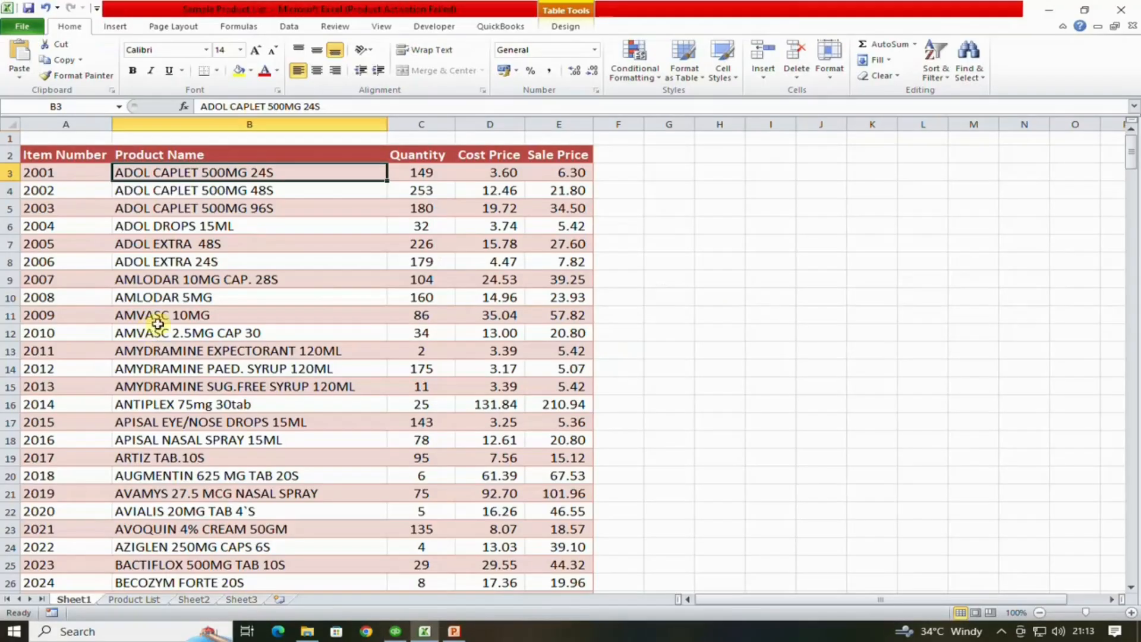
left_click(558, 123)
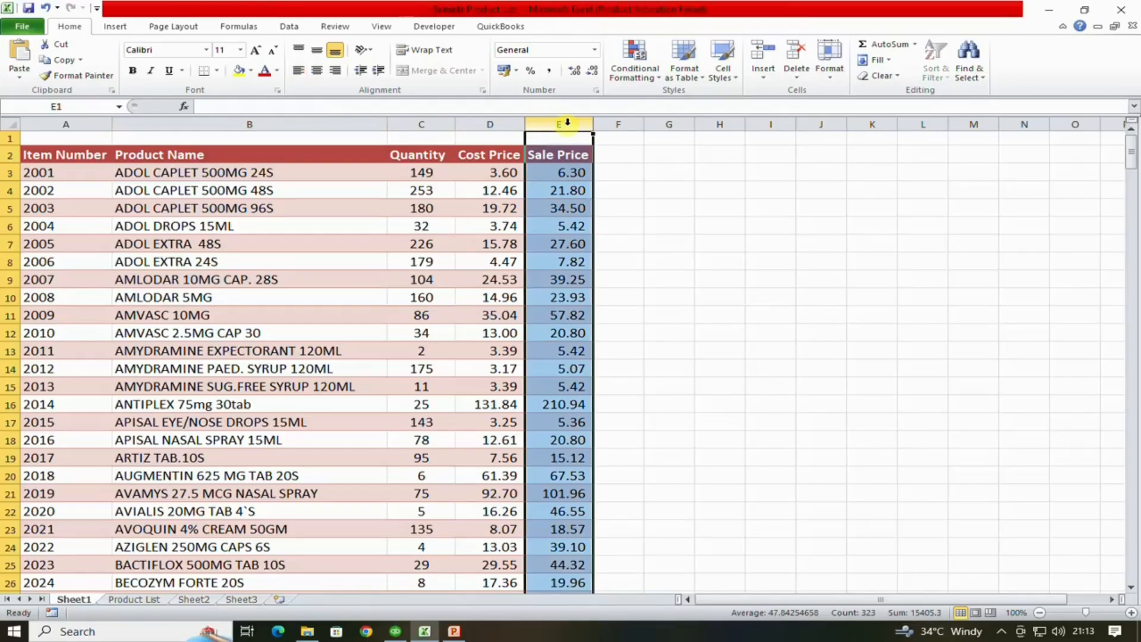
left_click_drag(505, 123, 670, 124)
right_click(670, 126)
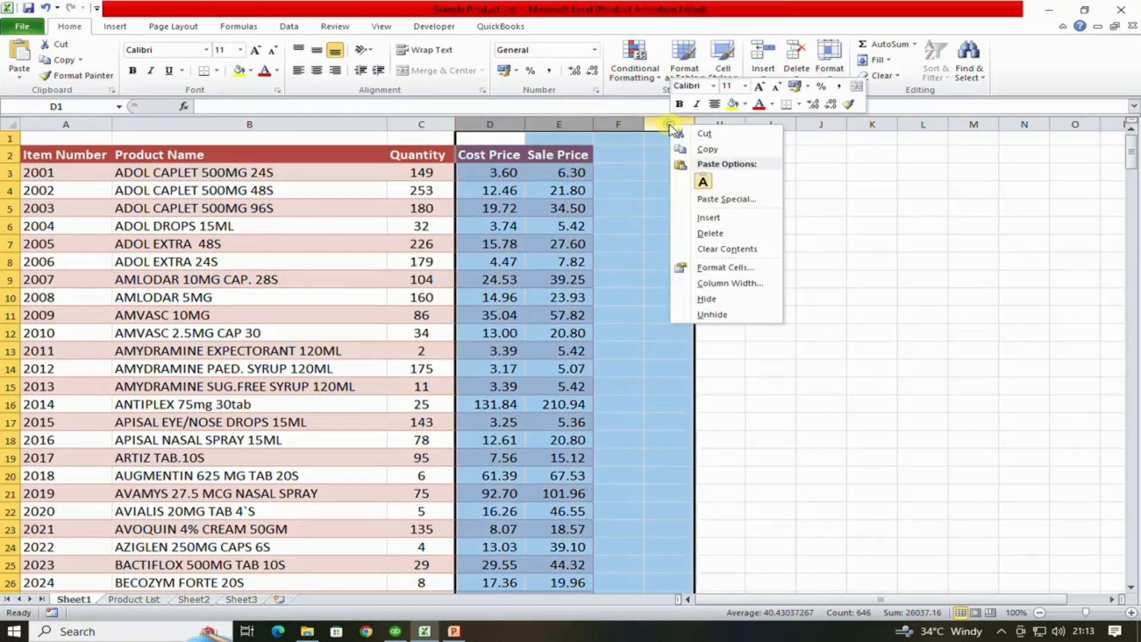
left_click(714, 220)
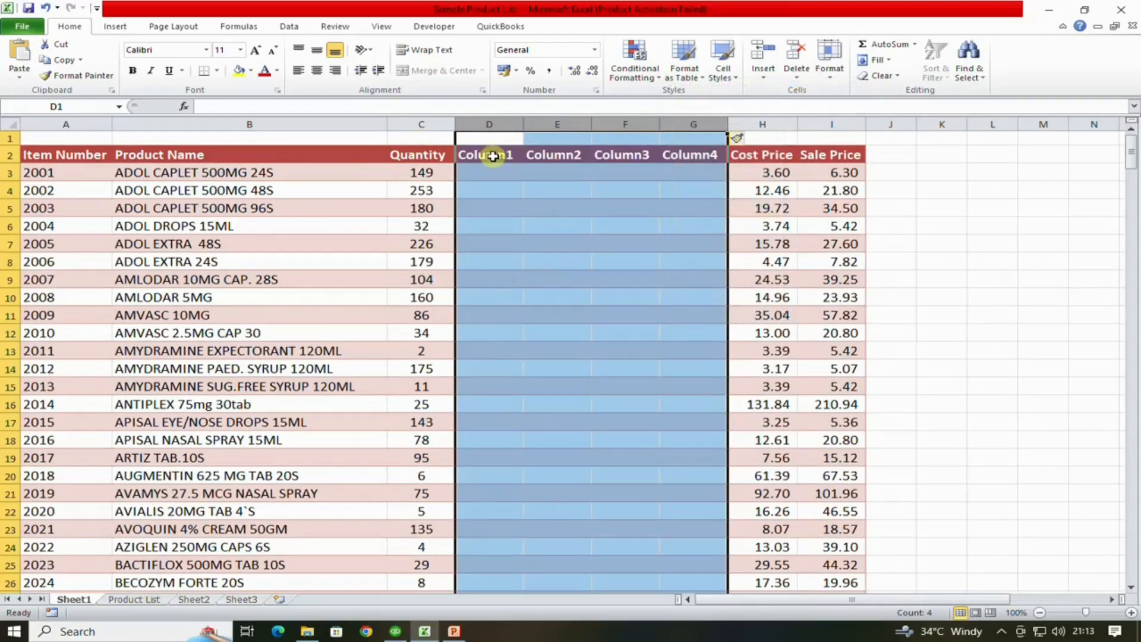
- Rename the Column1 header of the product table to COGS Act
left_click(510, 152)
type("COl")
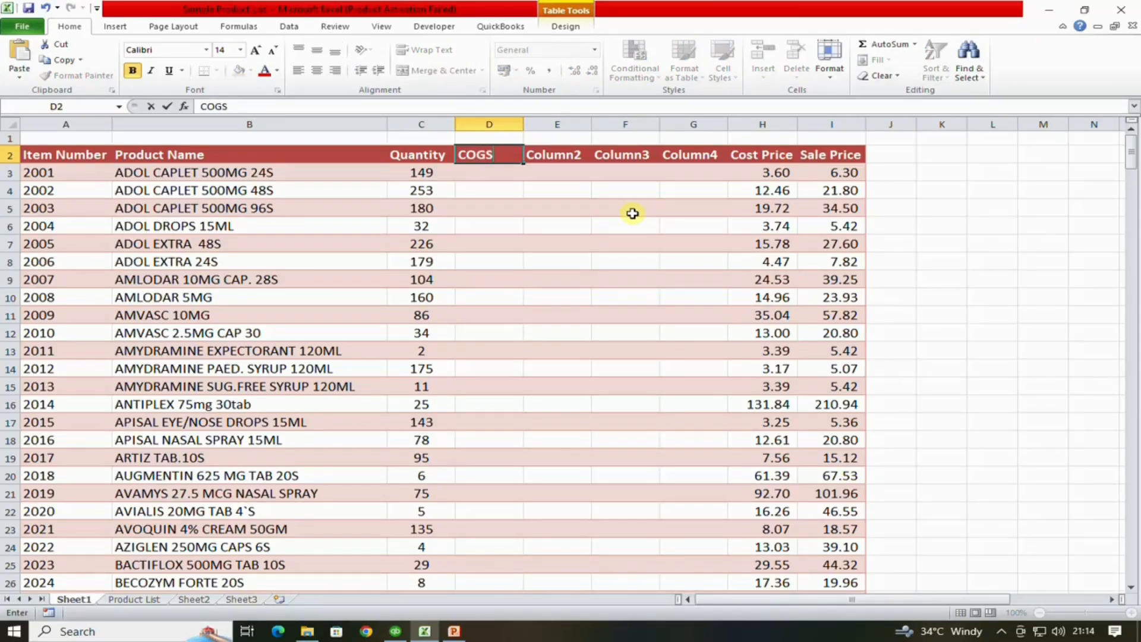
type("S Act")
key("Return")
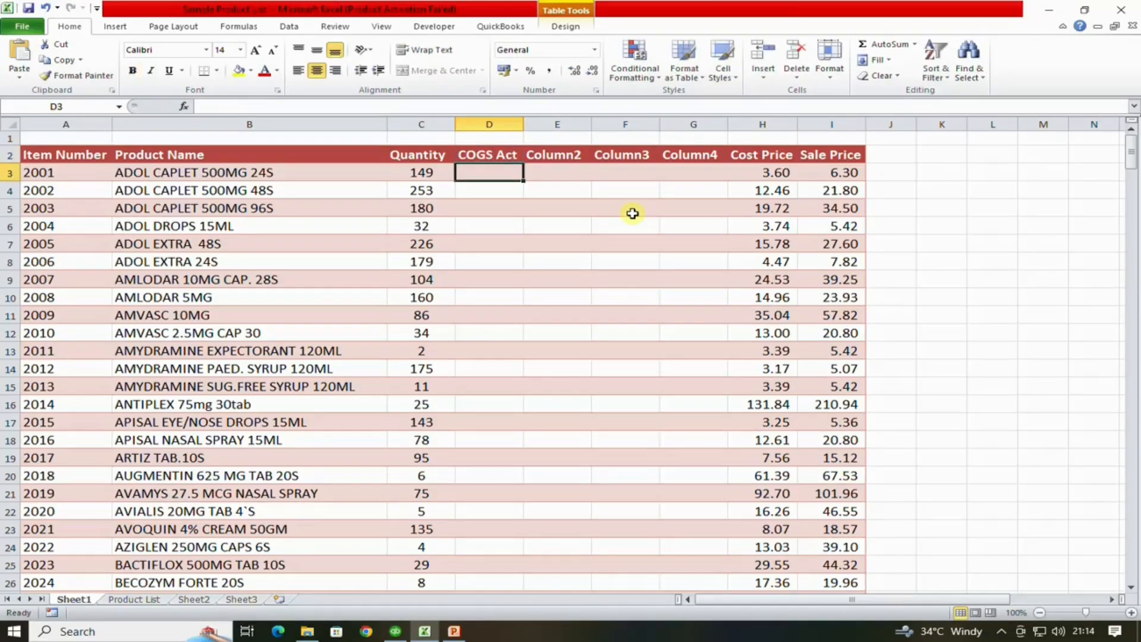
- Fill the COGS Act column with Cost of Goods Sold for every product and fit the column width to the text
key("ctrl+v")
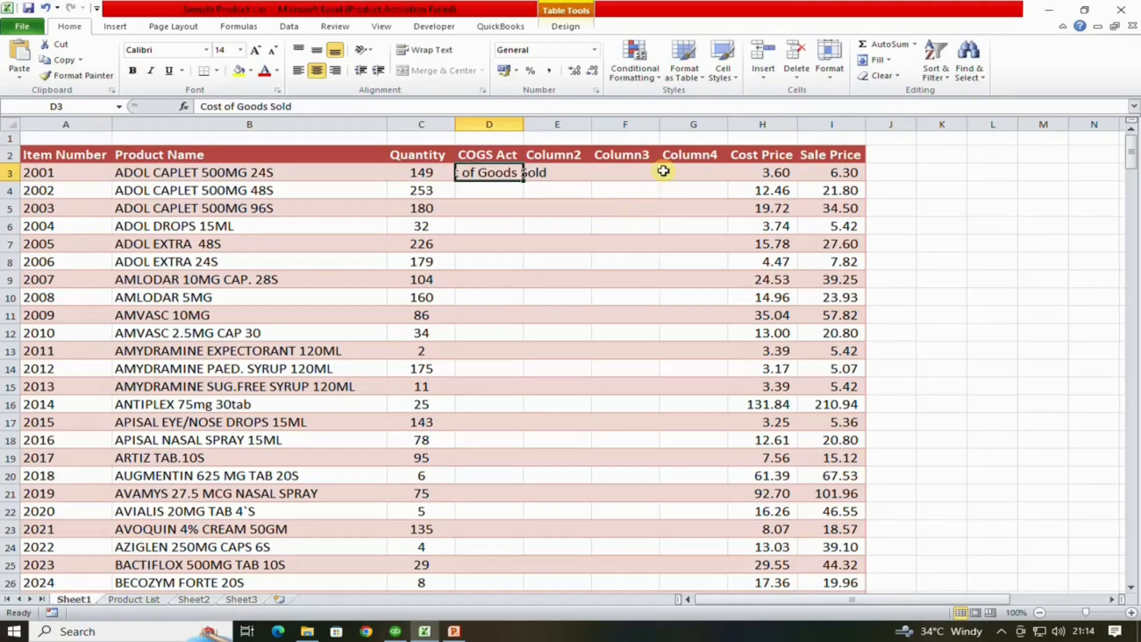
double_click(524, 123)
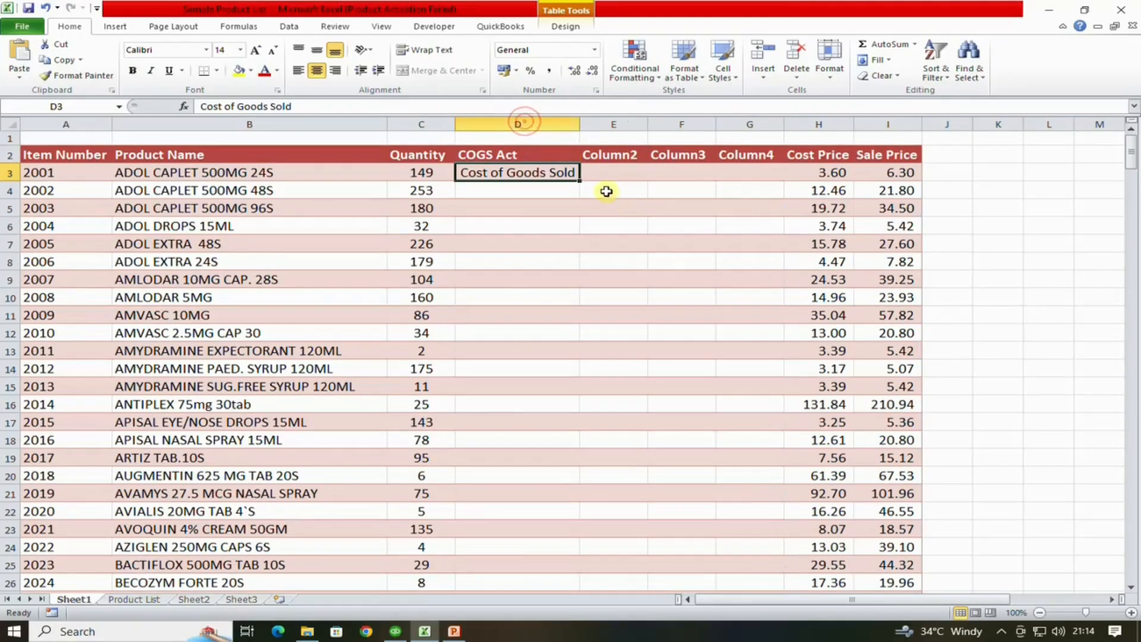
left_click_drag(582, 184, 592, 535)
left_click(635, 473)
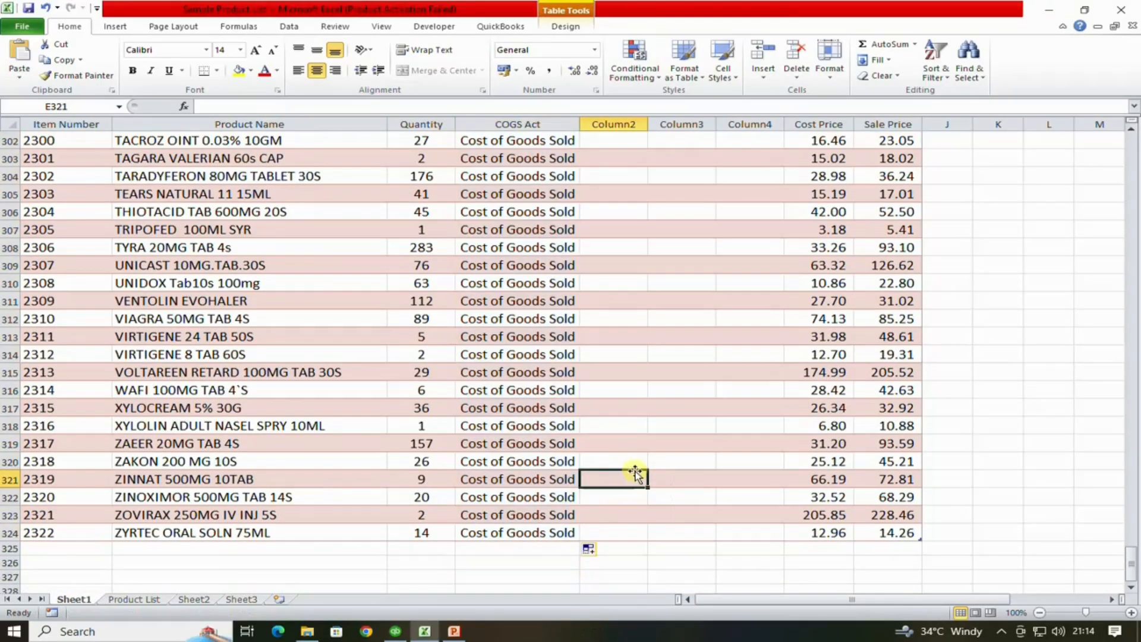
key("ctrl+Up")
- Switch to QuickBooks, set the new item's income account to Sales:Sales - Medicines and copy the account name
key("alt+Tab")
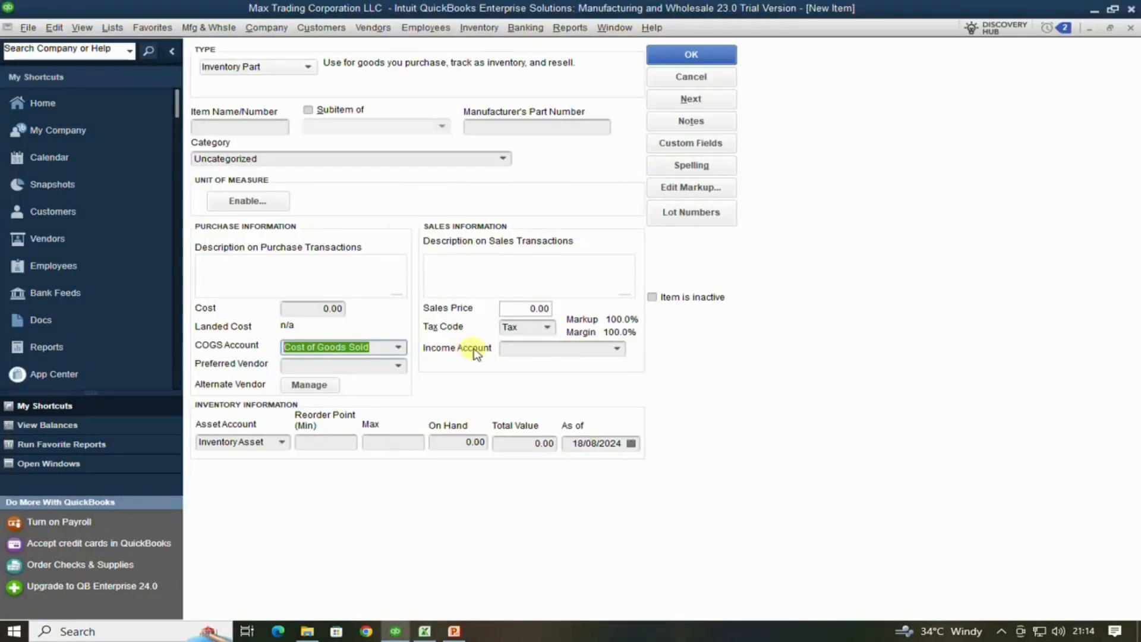
left_click(617, 350)
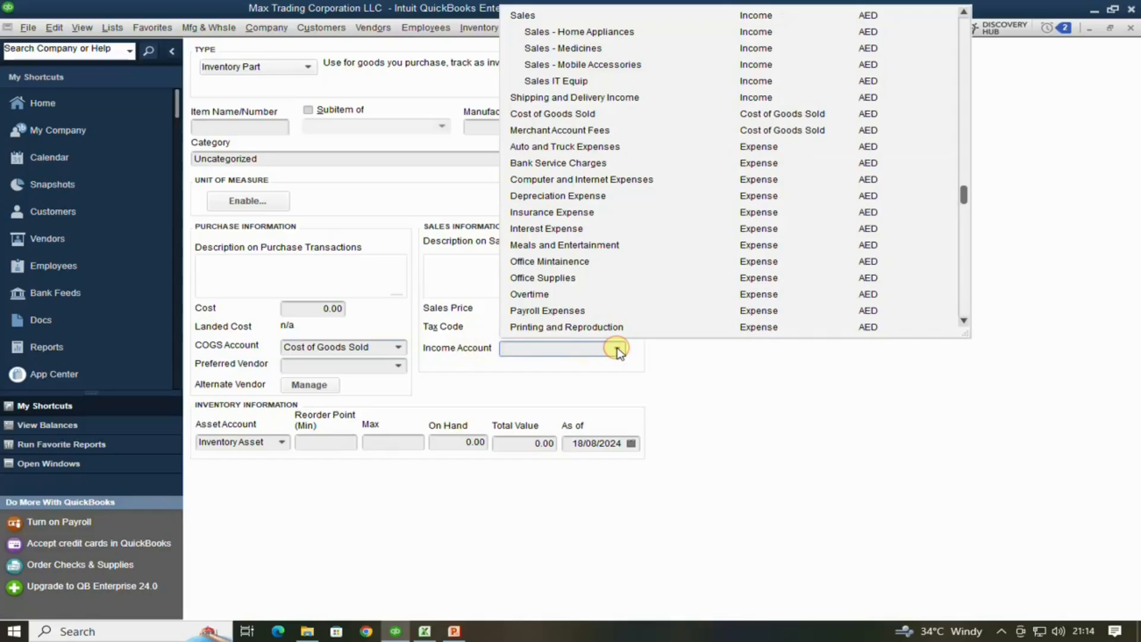
left_click(571, 52)
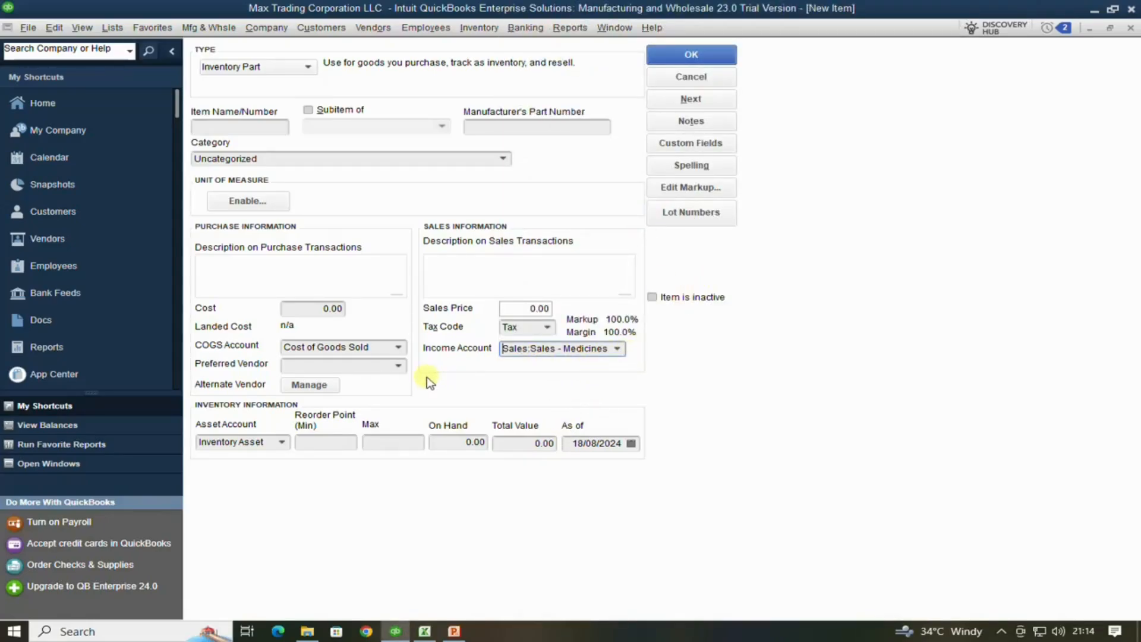
triple_click(520, 347)
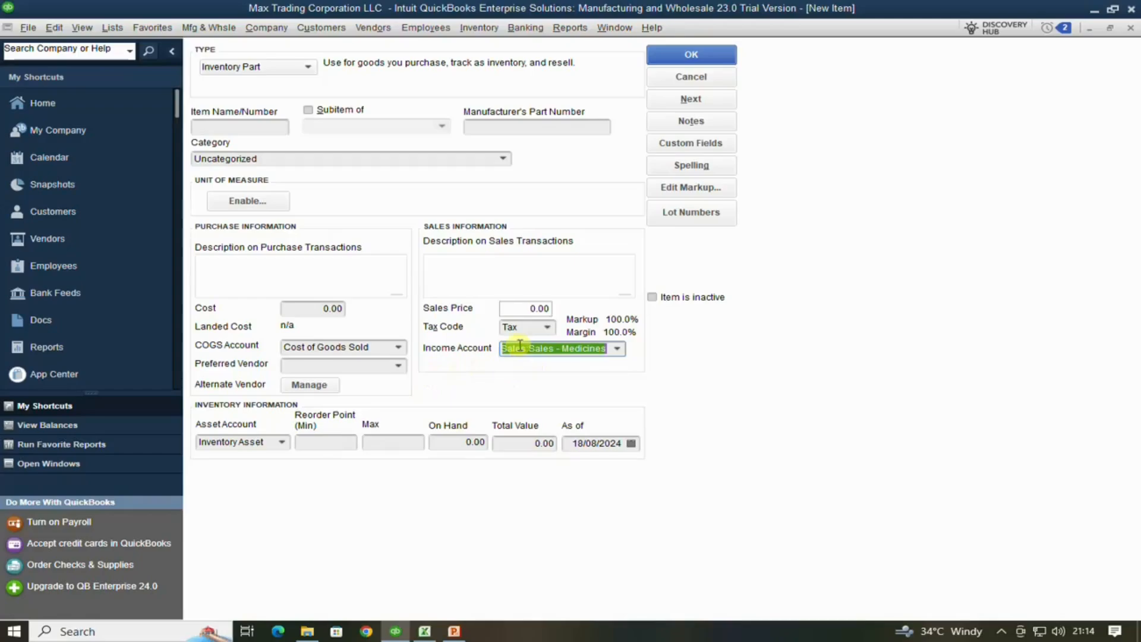
- Switch to Excel, enter Sales:Sales - Medicines in Column2 for the first product and rename that header to Income Act
key("alt+Tab")
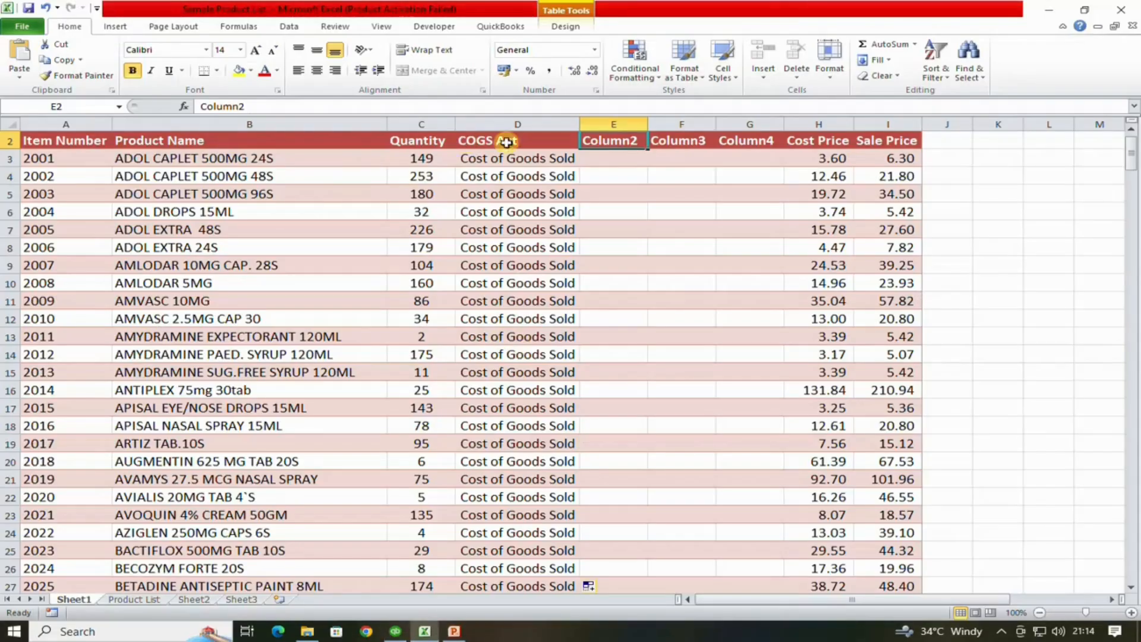
left_click(617, 156)
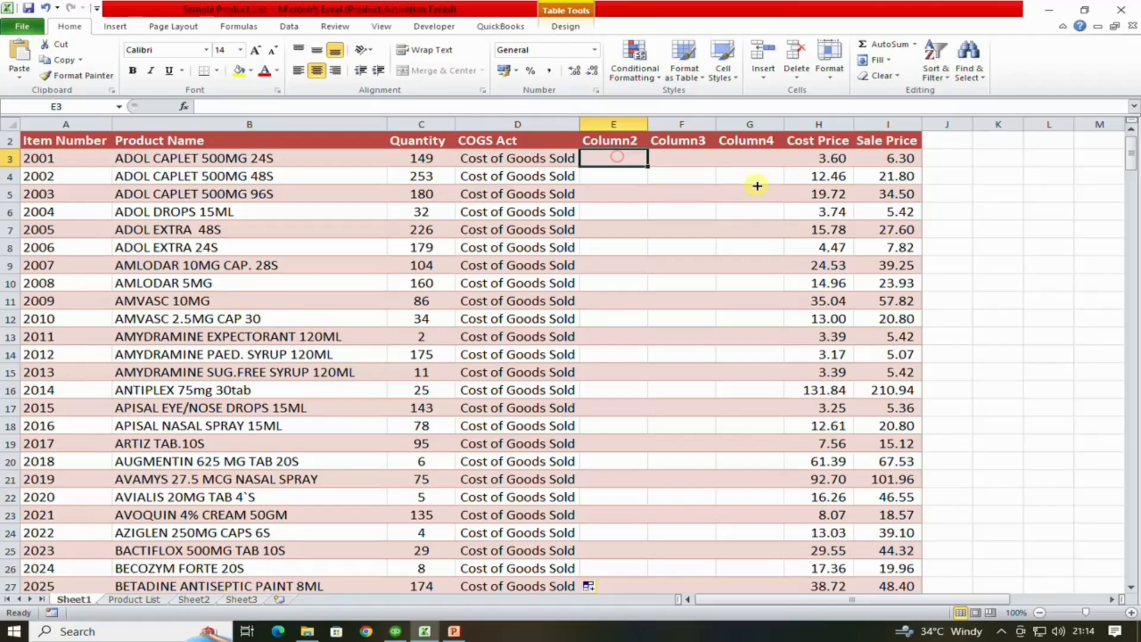
type("Sales - Medicines")
key("Up")
type("In")
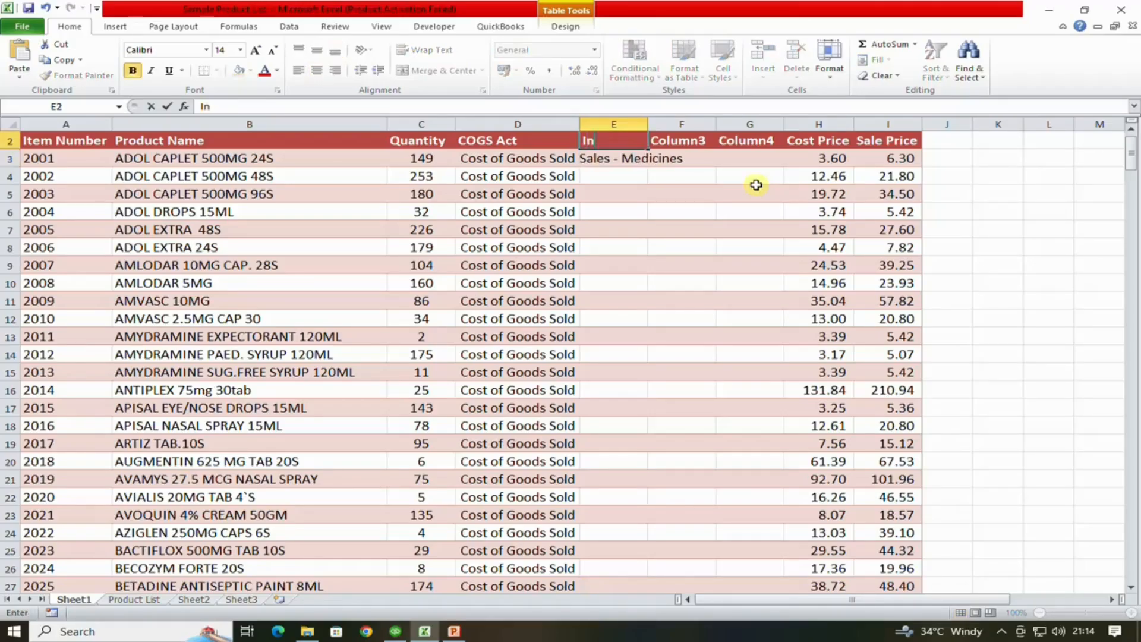
type("come Act")
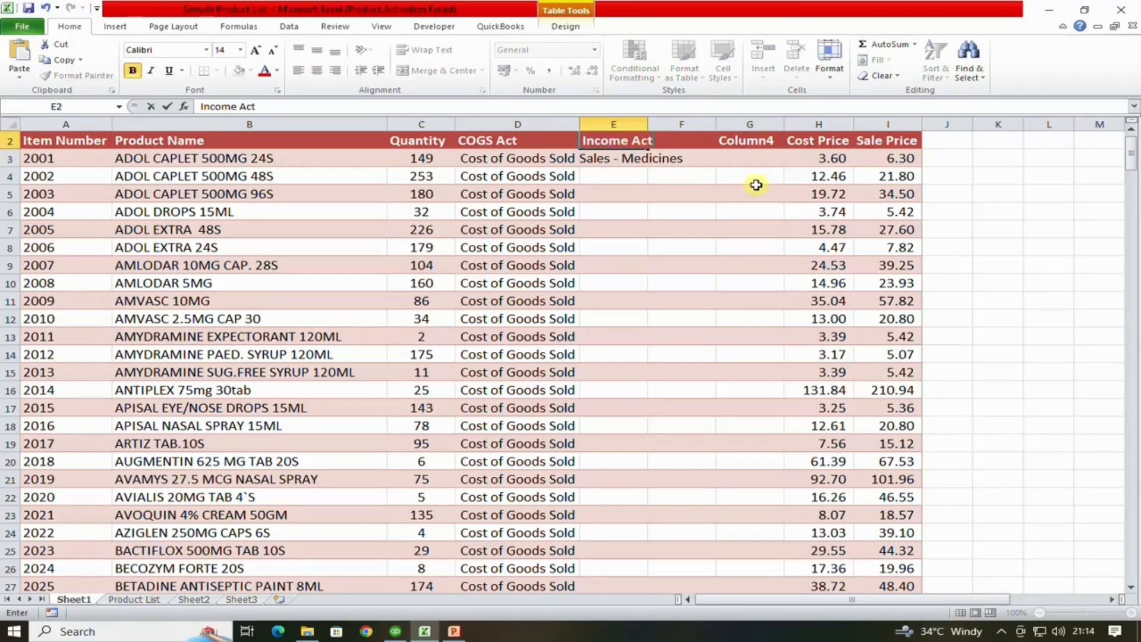
key("Return")
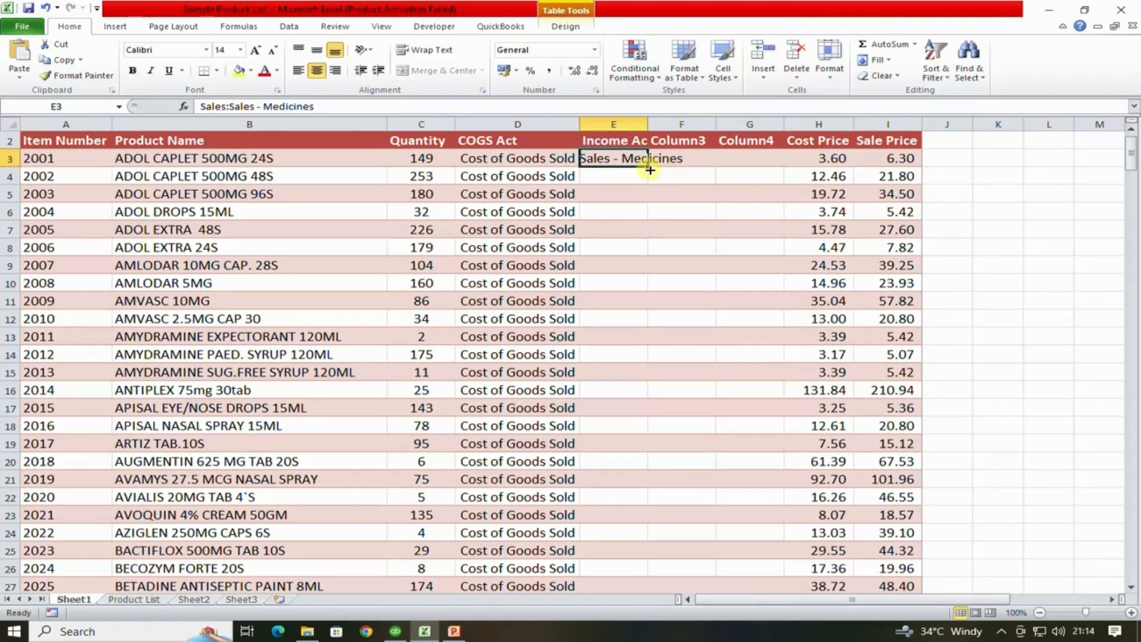
- Fill the Income Act value down through all products and delete the surplus row 325 below the list
left_click_drag(650, 170, 666, 569)
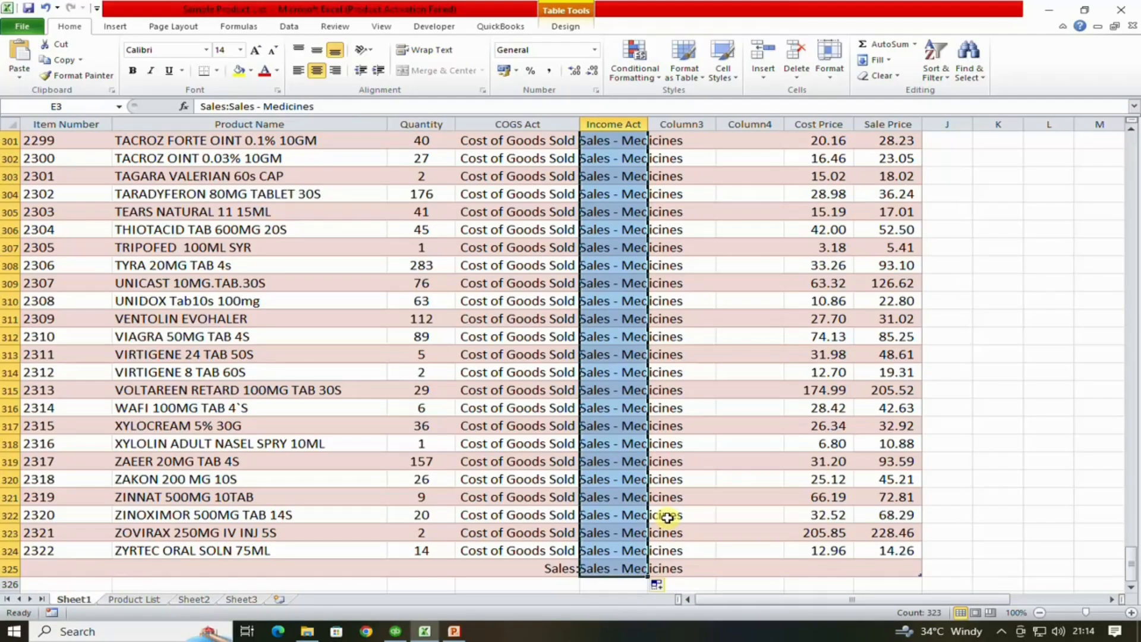
left_click(11, 567)
right_click(11, 568)
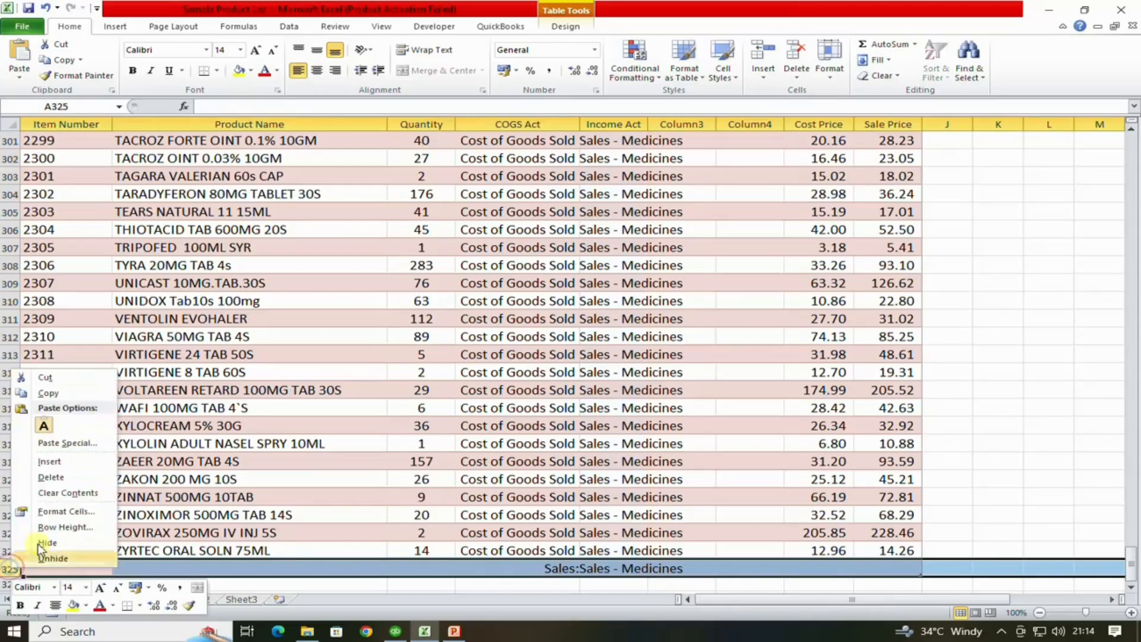
left_click(62, 479)
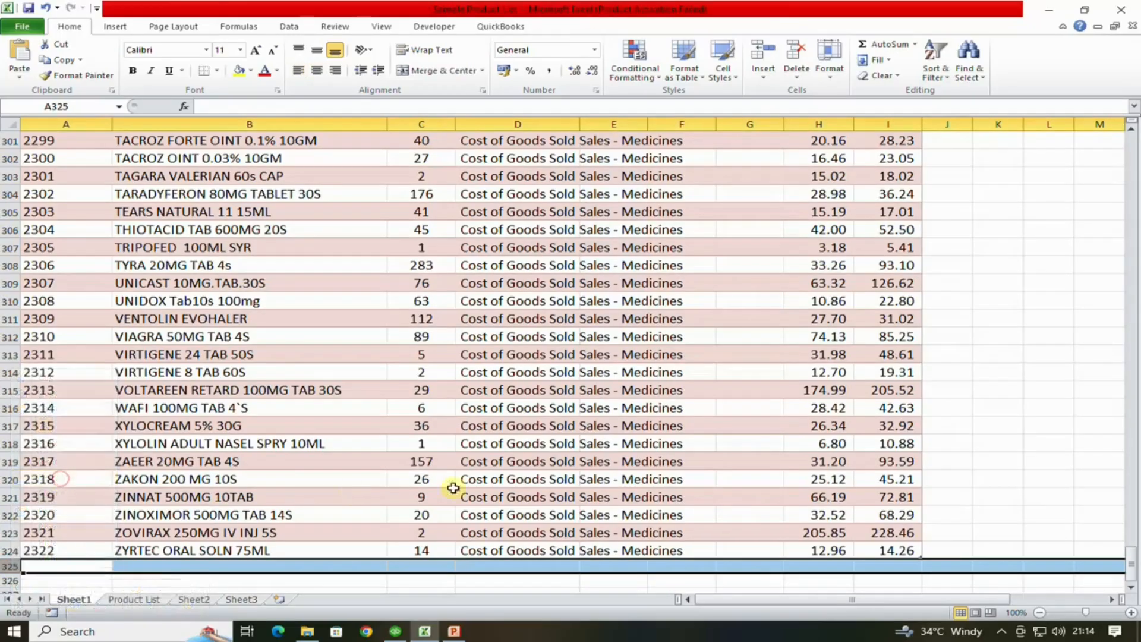
left_click(619, 465)
key("ctrl+Up")
scroll(640, 466, "up", 1)
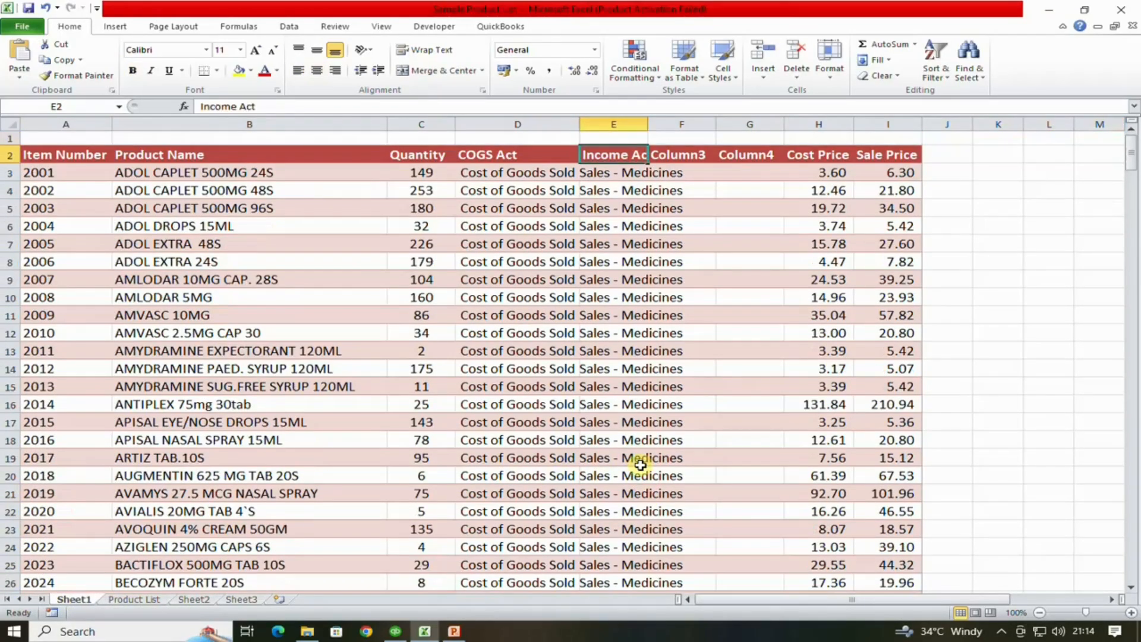
- Select the first product's Column3 cell, then switch to QuickBooks and choose Inventory Asset as the new item's asset account
key("Down")
key("Right")
key("alt+Tab")
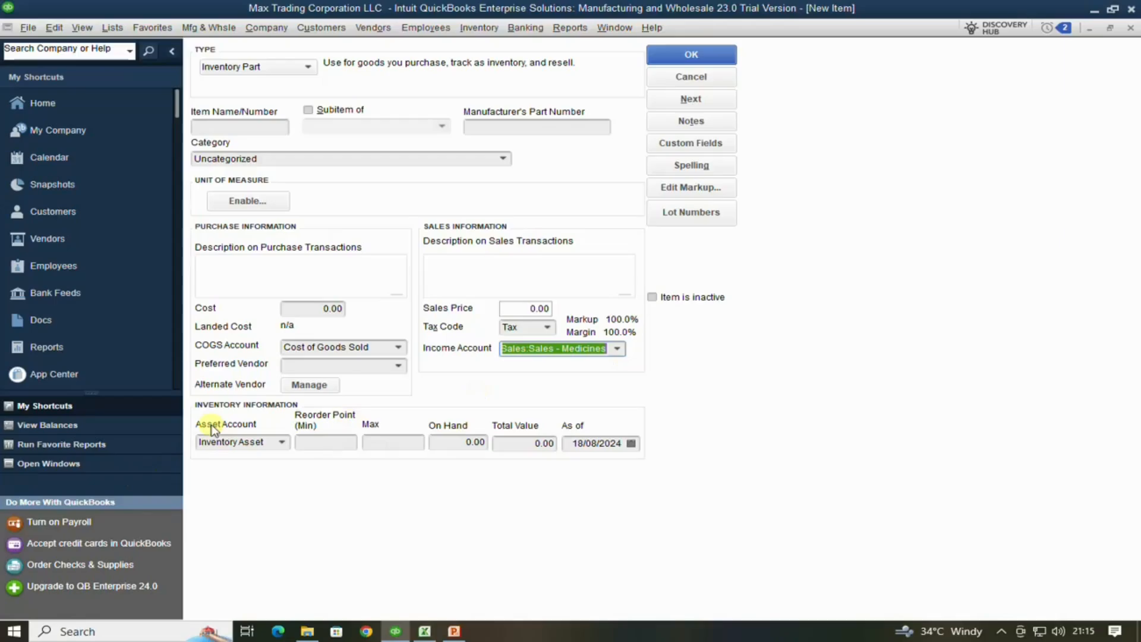
left_click(282, 443)
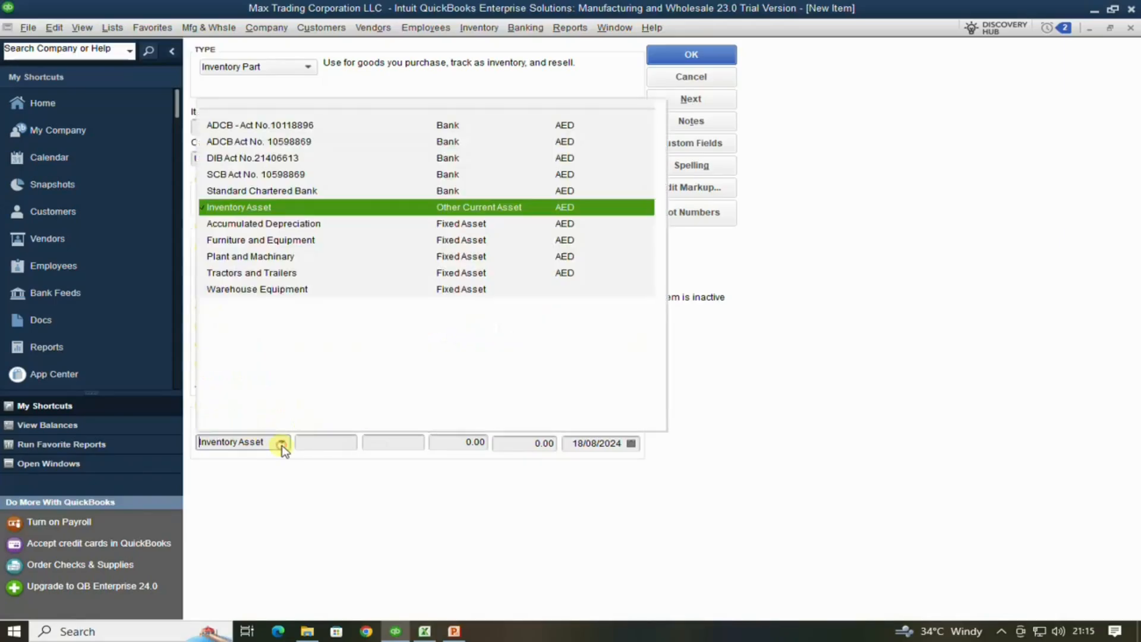
left_click(277, 208)
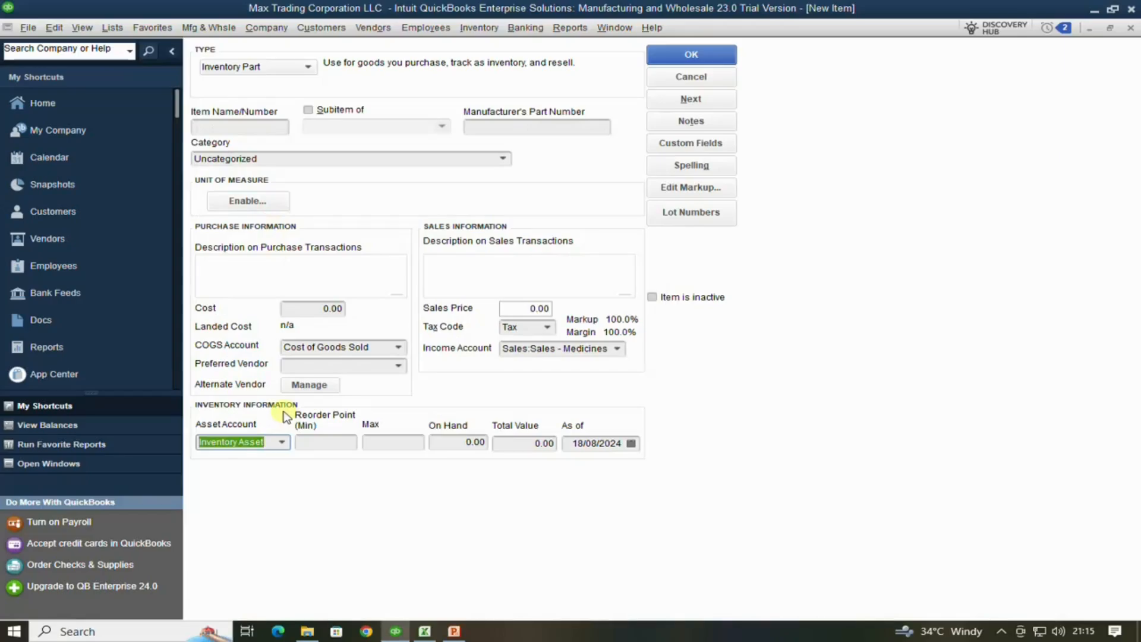
- Switch to Excel, enter Inventory Asset in Column3 for the first product and fill it down the list
key("alt+Tab")
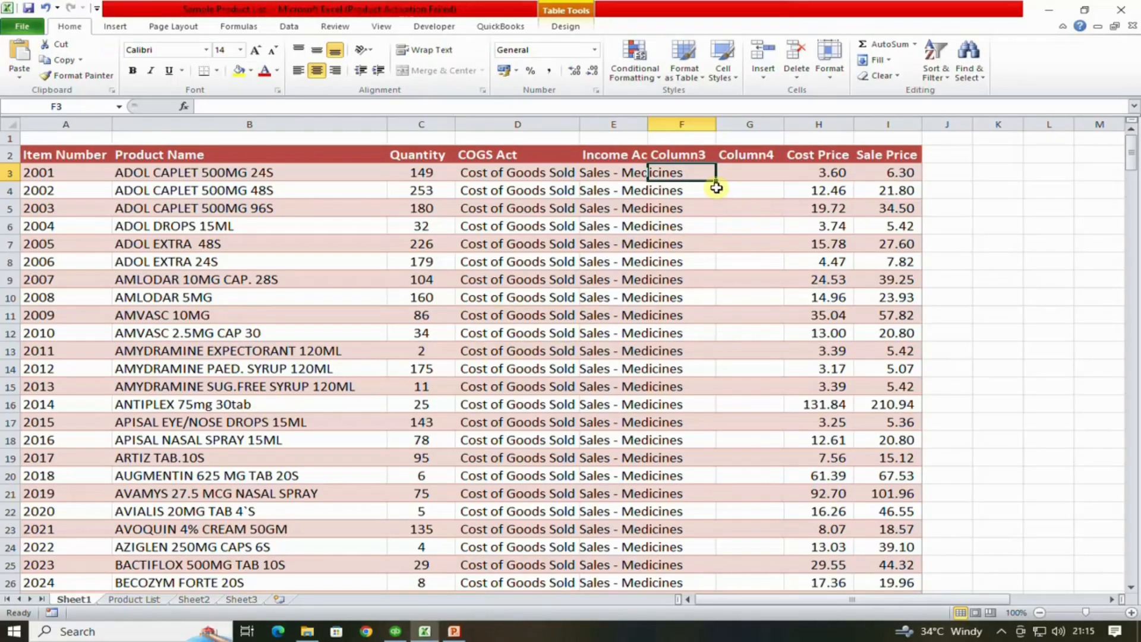
type("Inventory Asset")
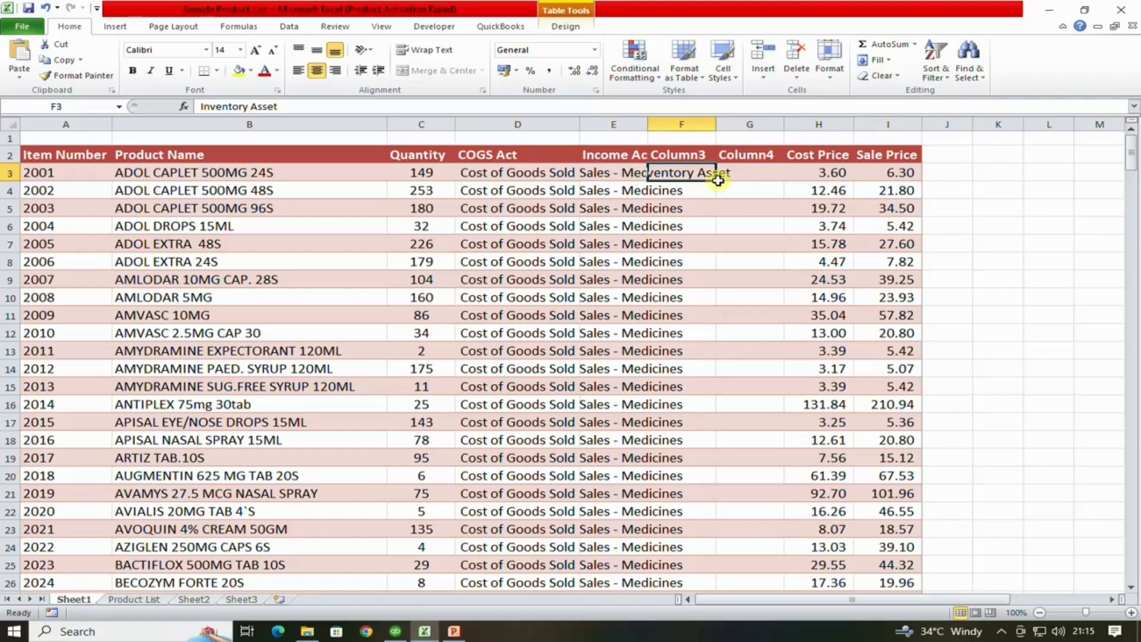
left_click_drag(718, 182, 731, 591)
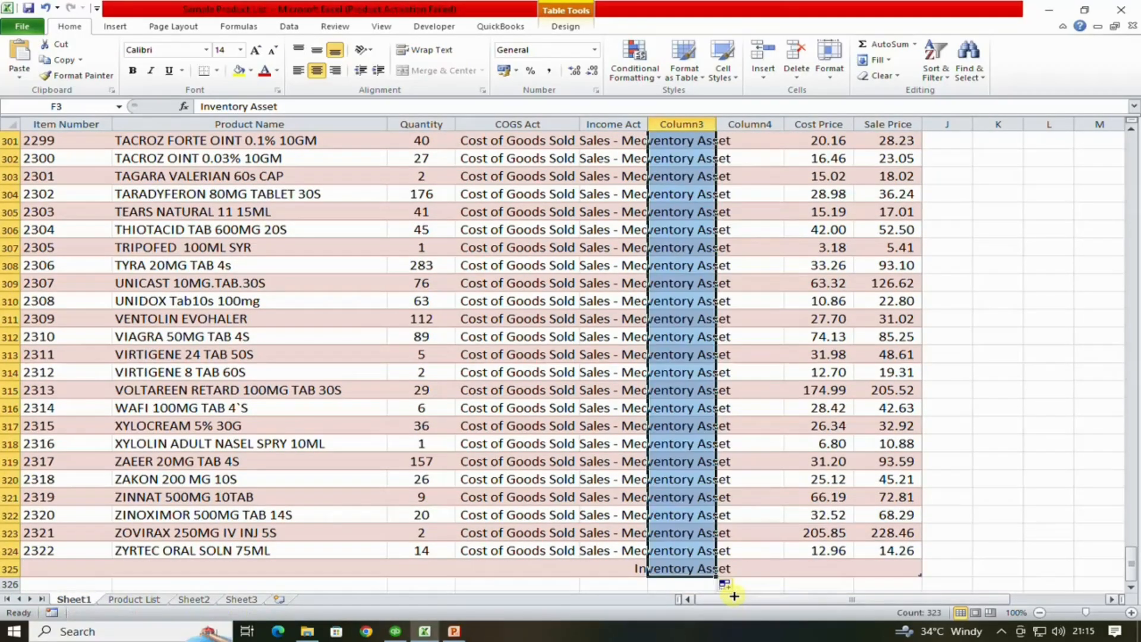
- Delete the surplus Inventory Asset row 325 below the last product
left_click(19, 568)
right_click(19, 567)
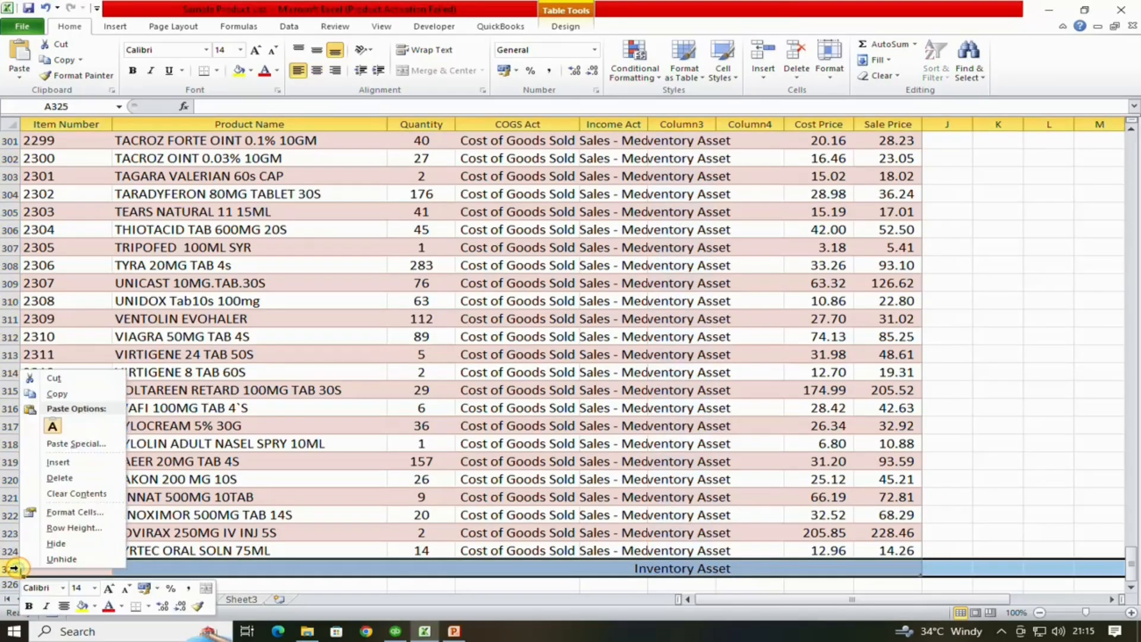
left_click(84, 477)
- Rename the Column3 header of the product table to Asset Act
left_click(702, 407)
key("ctrl+Up")
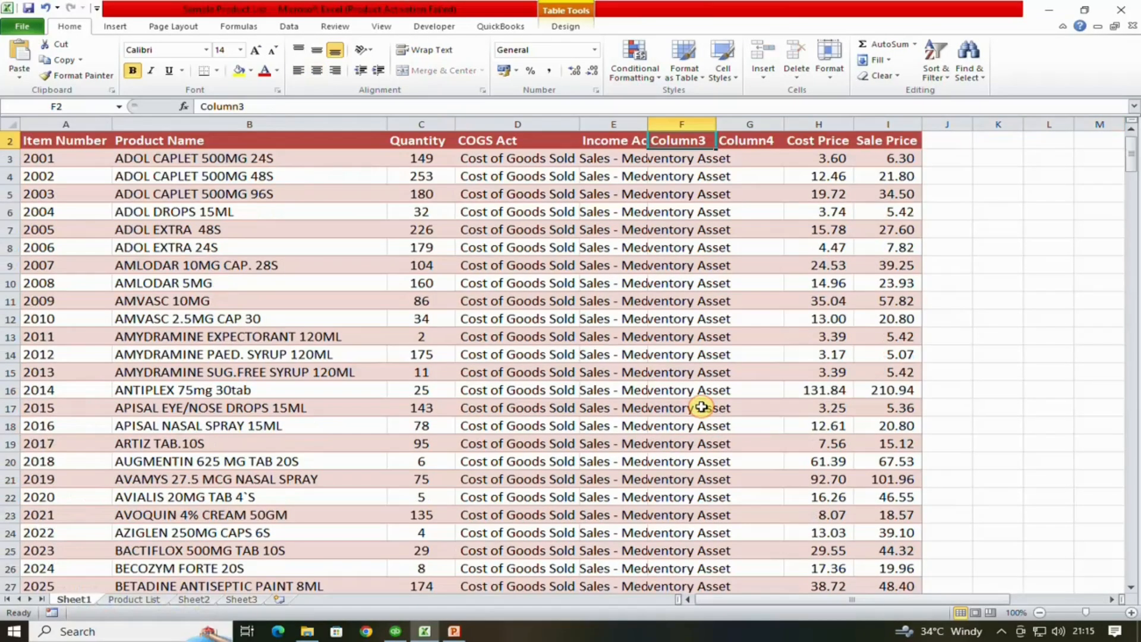
type("As")
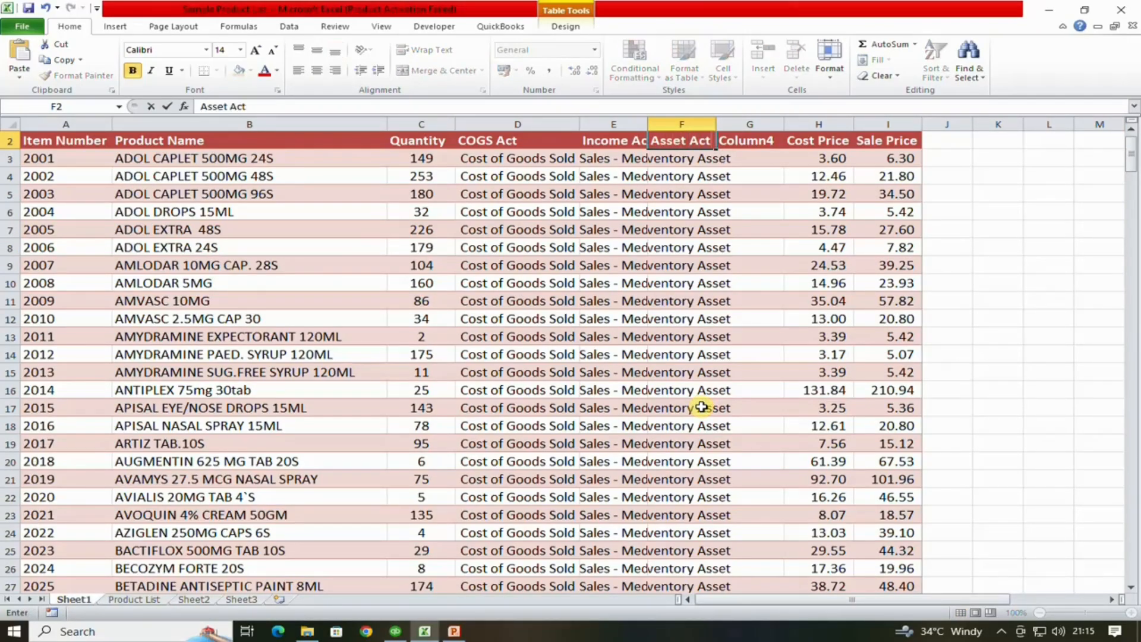
type("set Act")
key("Tab")
- Switch to QuickBooks and choose the taxable sales code Tax as the new item's tax code
key("alt+Tab")
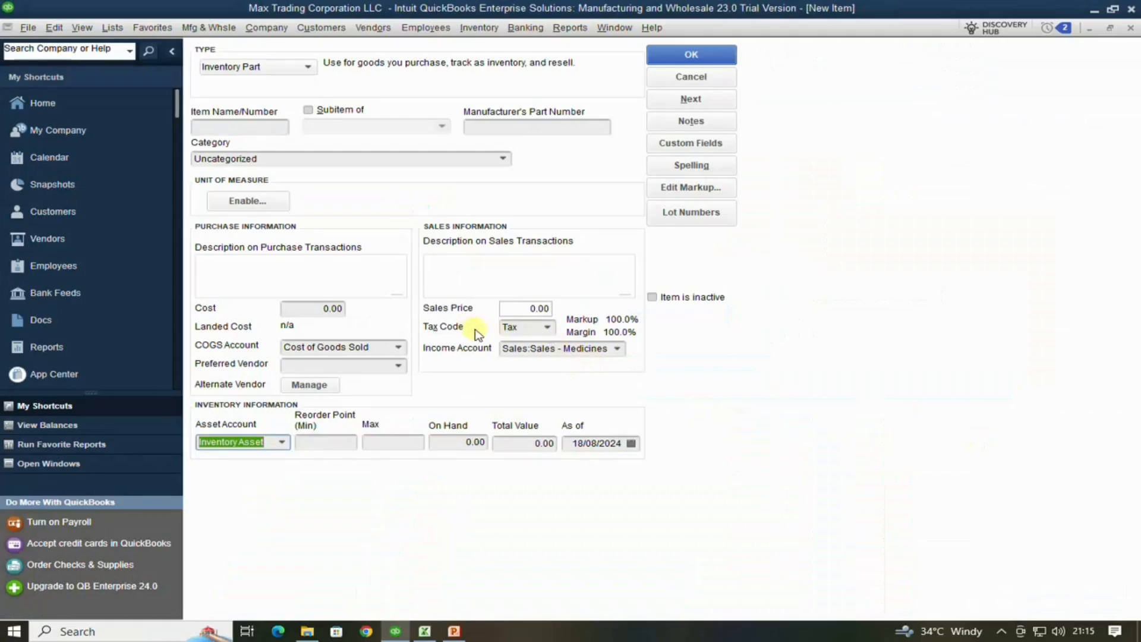
left_click(548, 328)
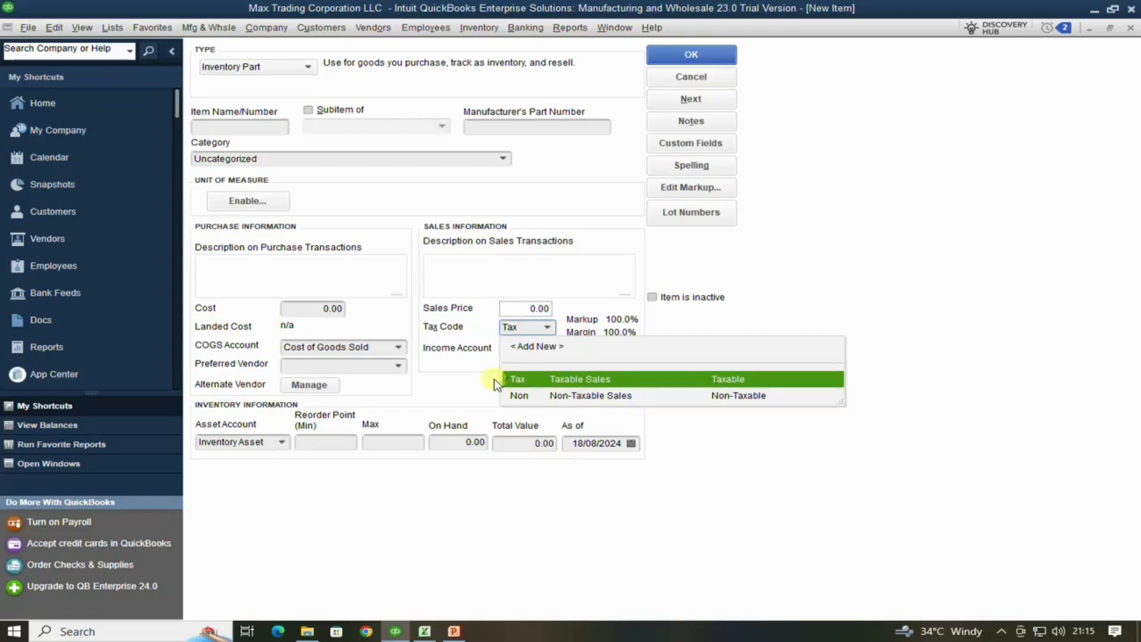
left_click(545, 379)
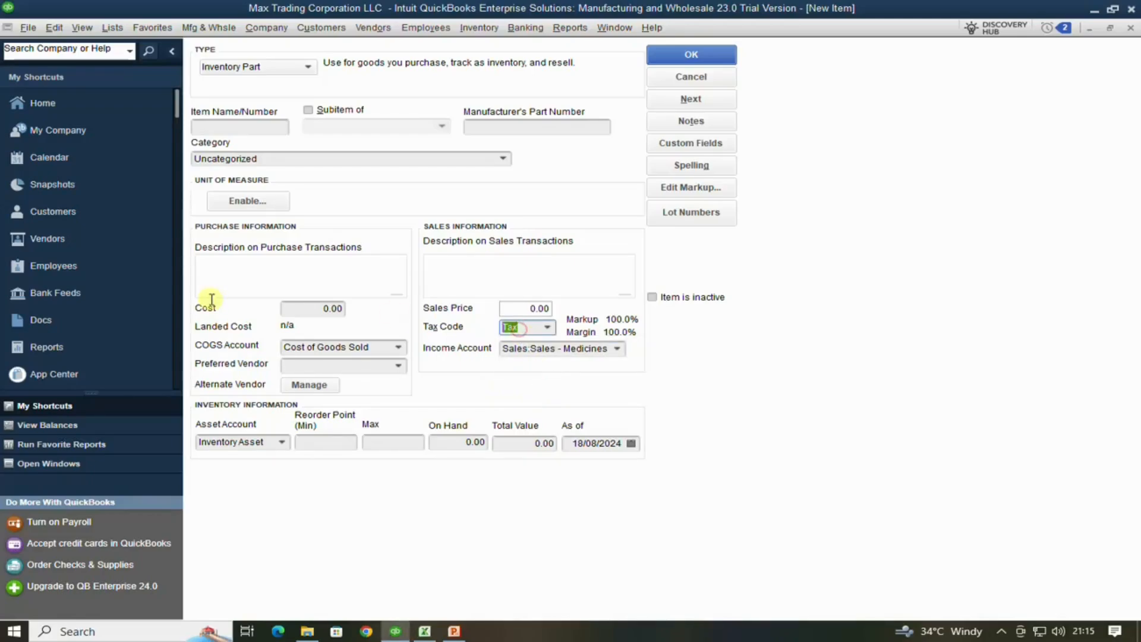
- Switch to Excel, enter Tax in Column4 for the first product and rename that header to Tax Code
key("alt+Tab")
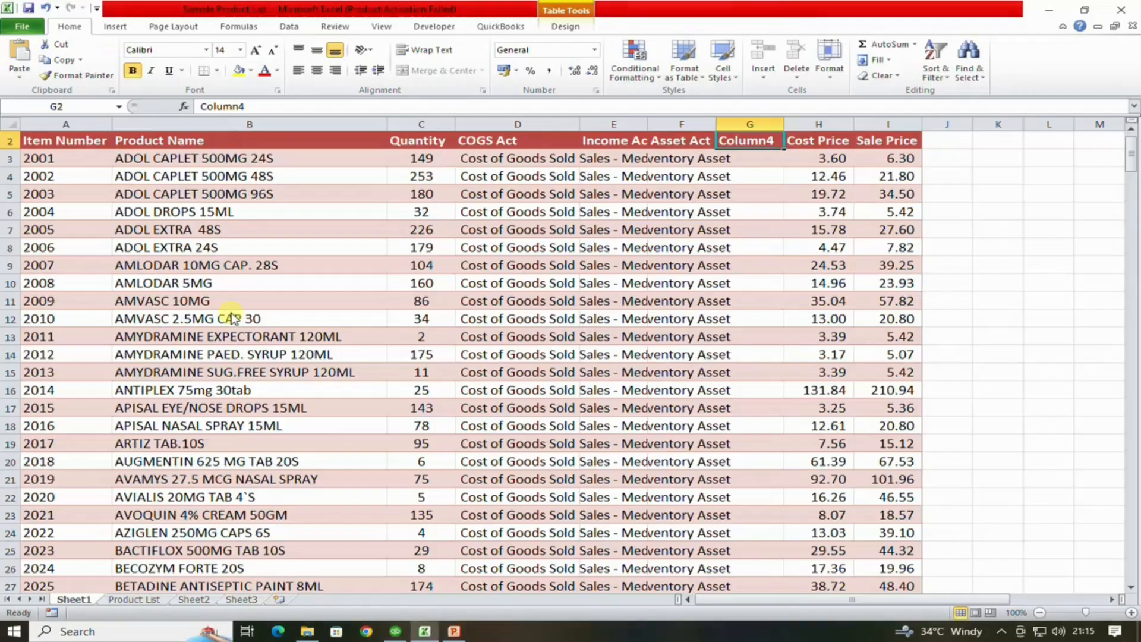
left_click(747, 158)
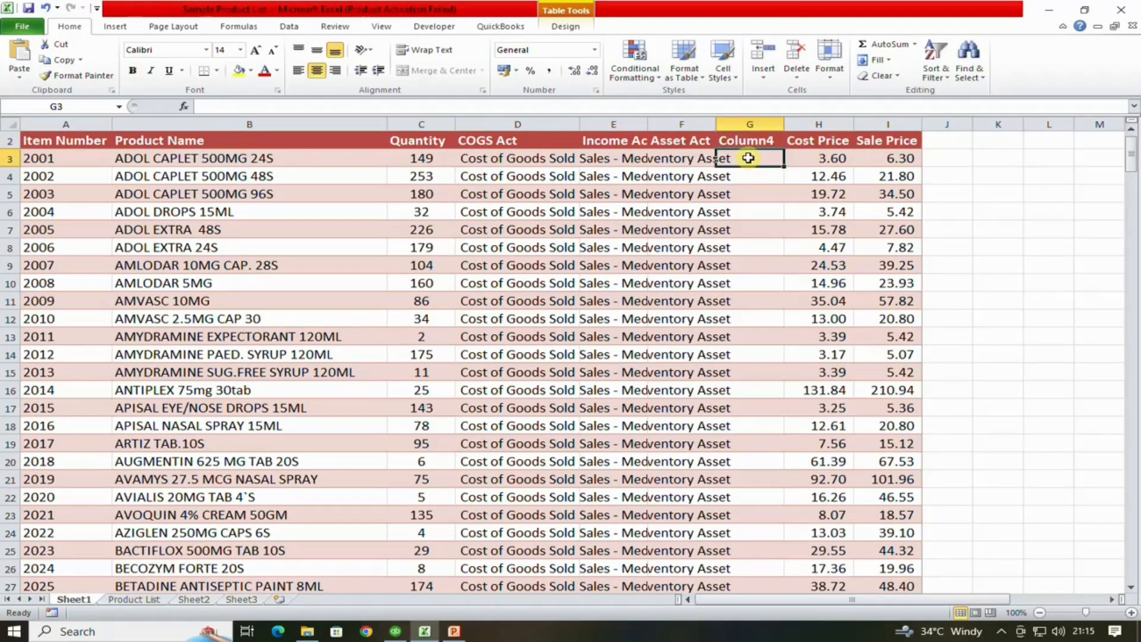
type("Tax")
left_click(763, 141)
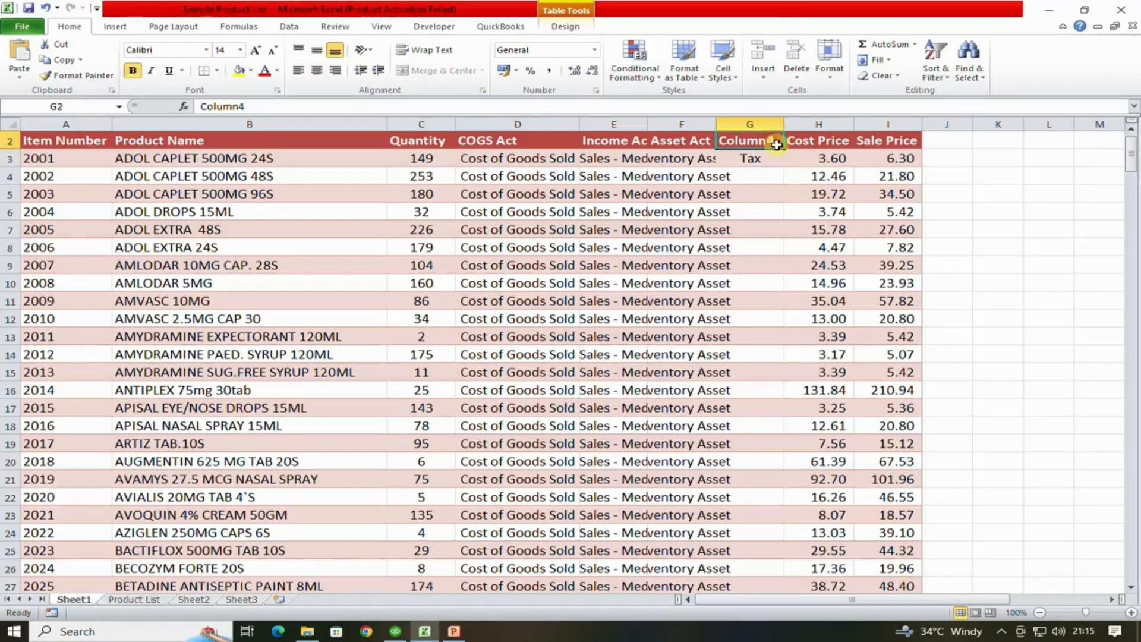
type("Tax Code")
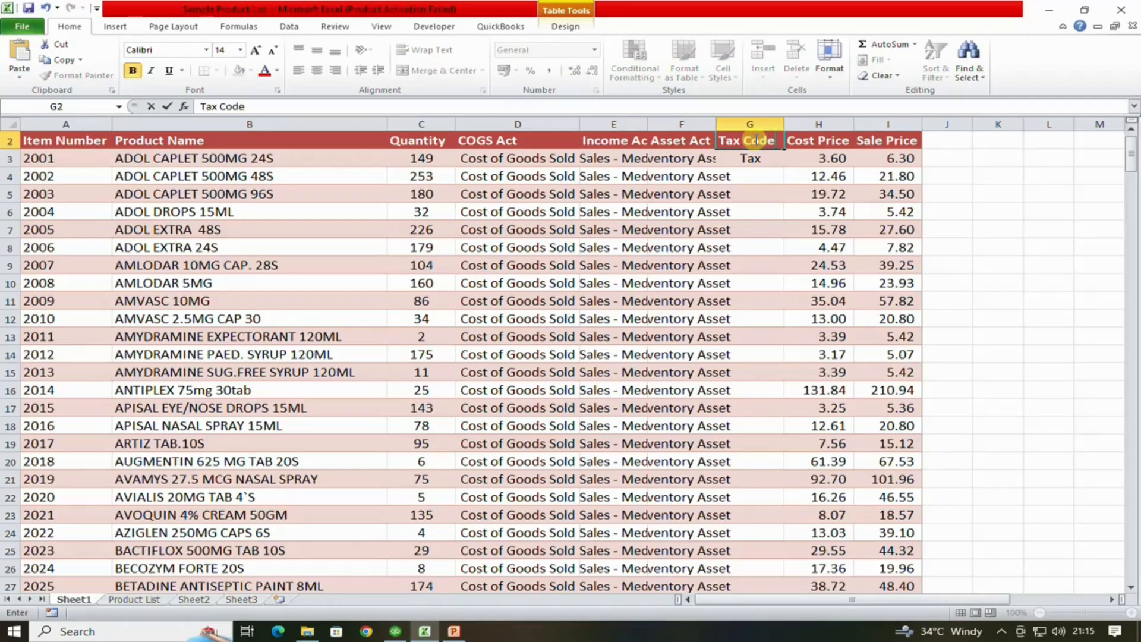
key("Return")
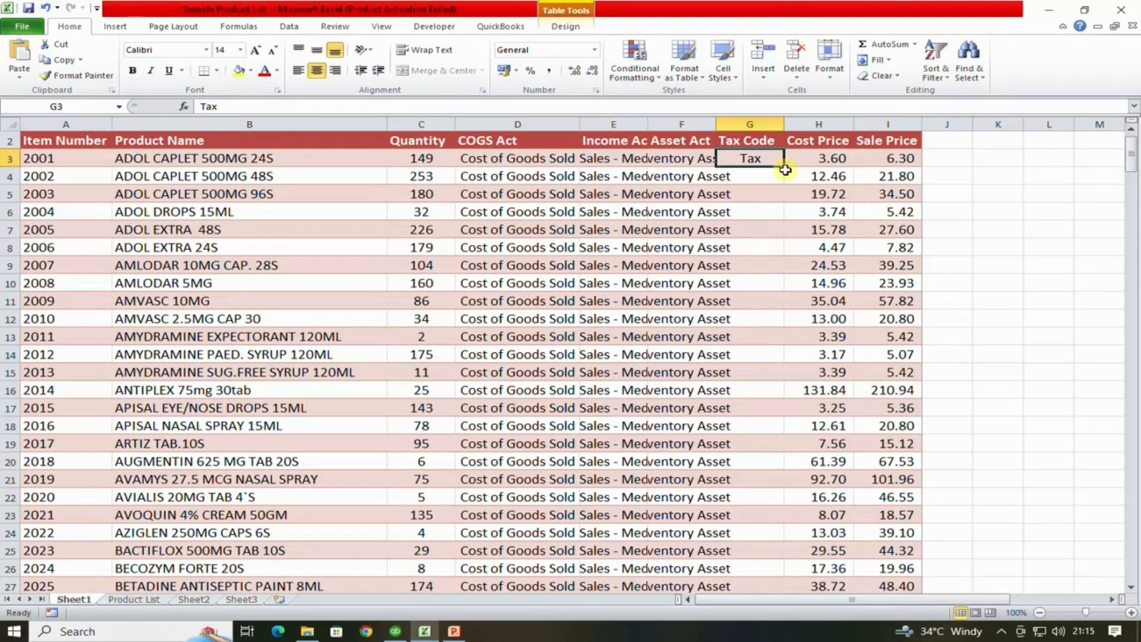
- Fill the Tax value down the Tax Code column to the last product in row 324 and check the Quantity column against QuickBooks
left_click_drag(785, 170, 785, 571)
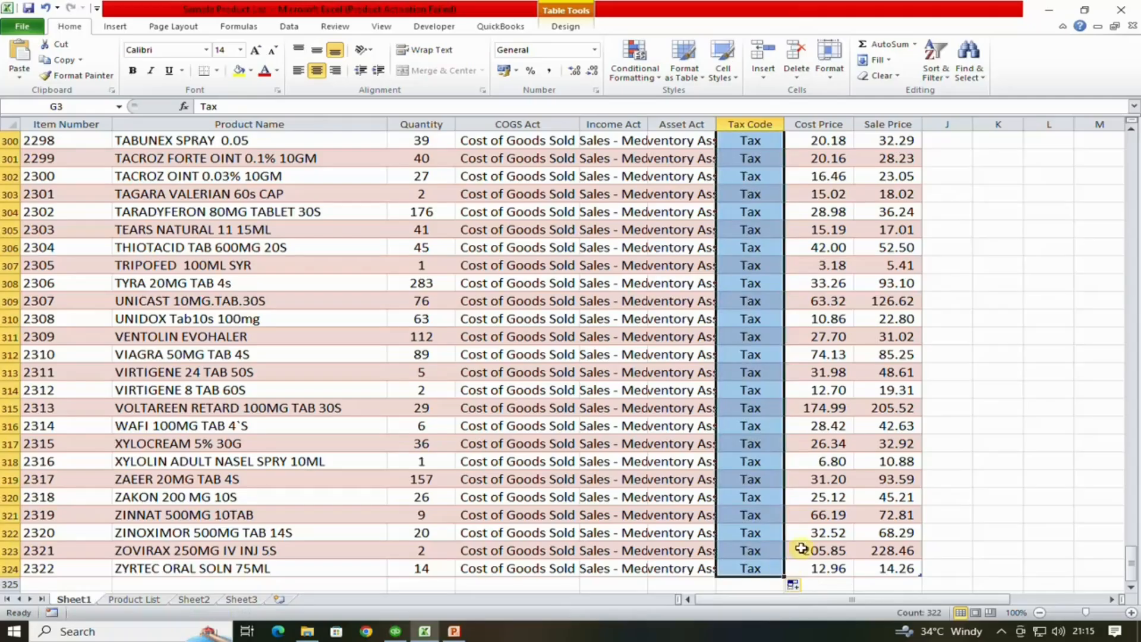
key("alt+Tab")
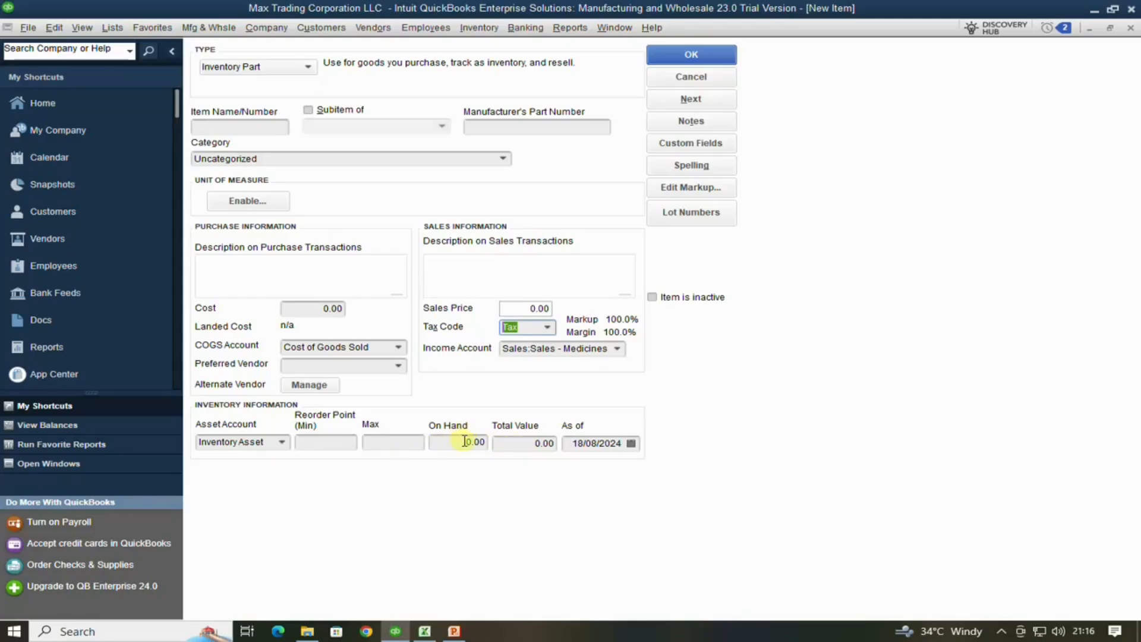
key("alt+Tab")
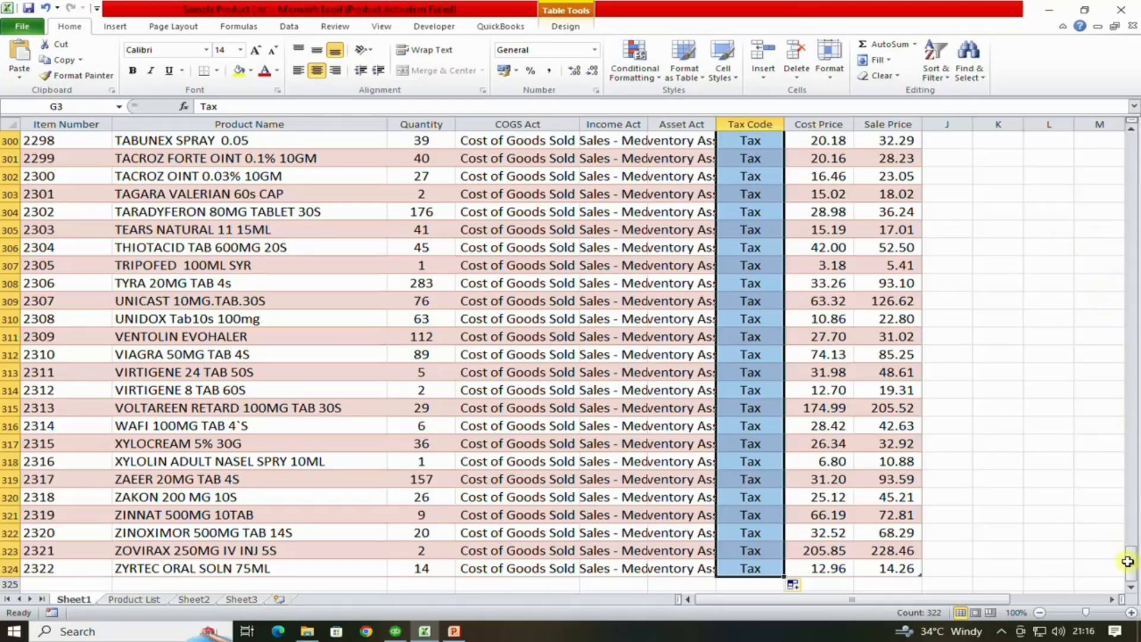
left_click_drag(1131, 562, 1134, 88)
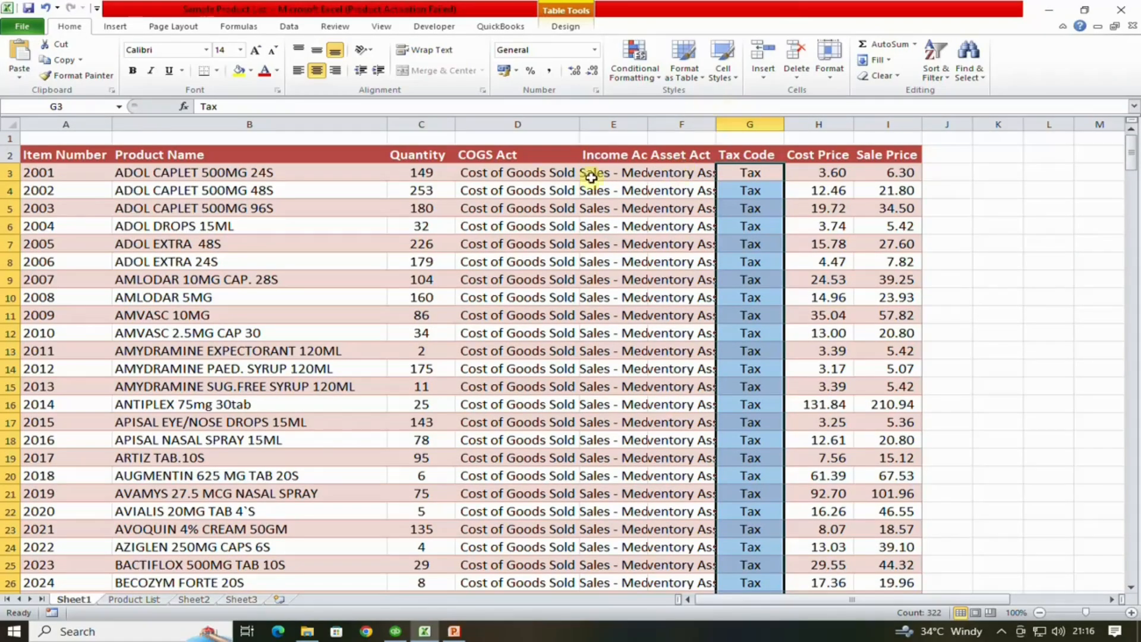
left_click(410, 158)
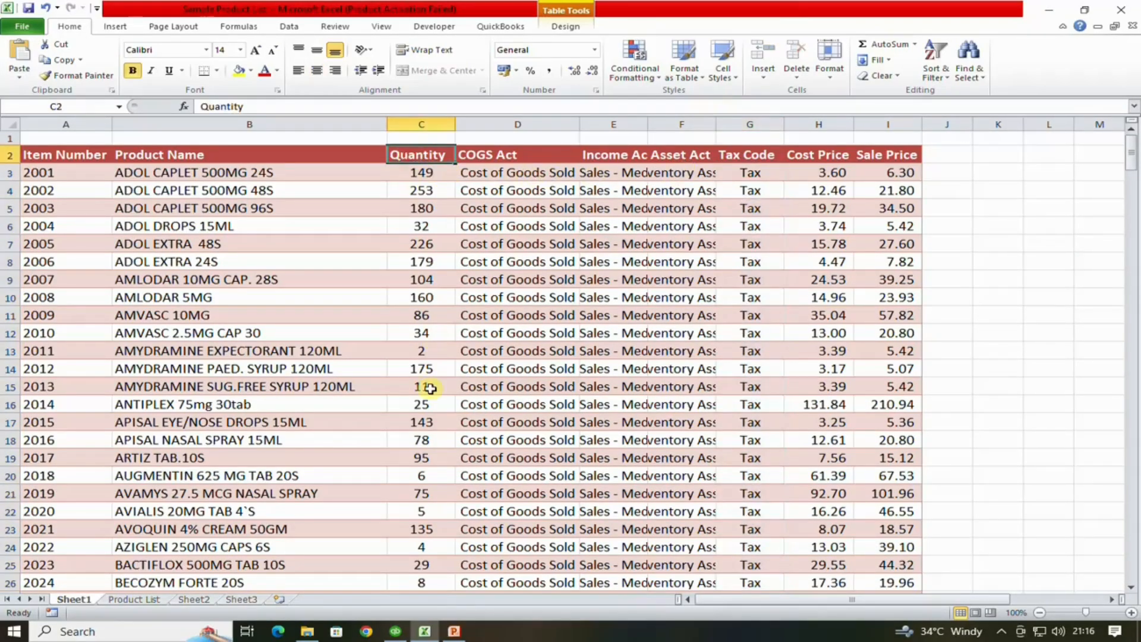
- Switch to QuickBooks, discard the new item form and open Add/Edit Multiple List Entries for Inventory Parts
key("alt+Tab")
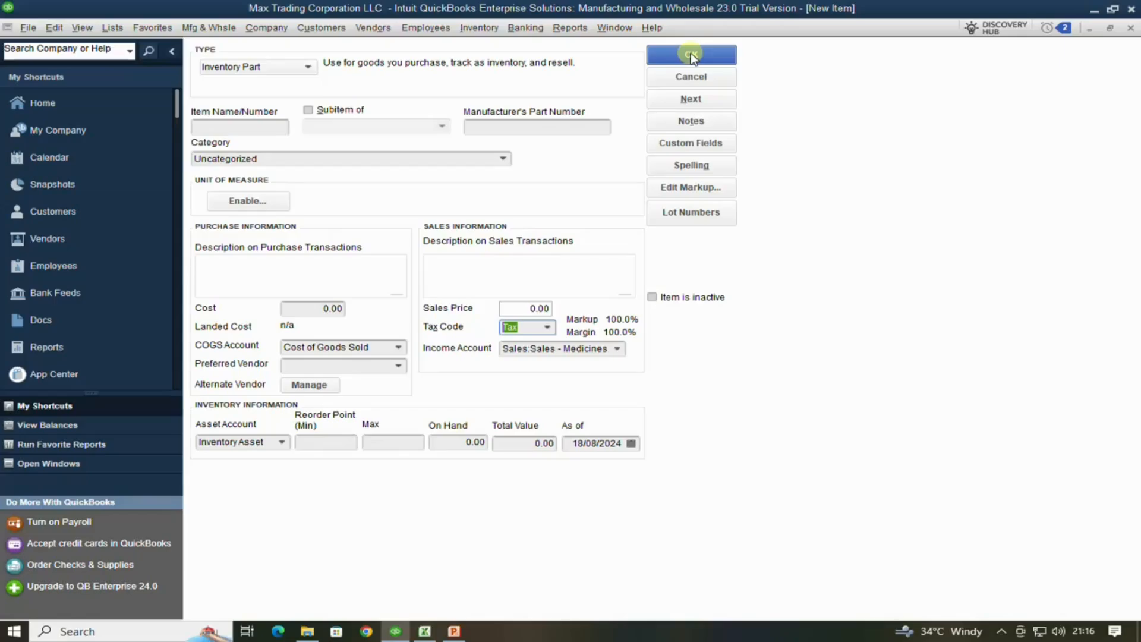
left_click(691, 76)
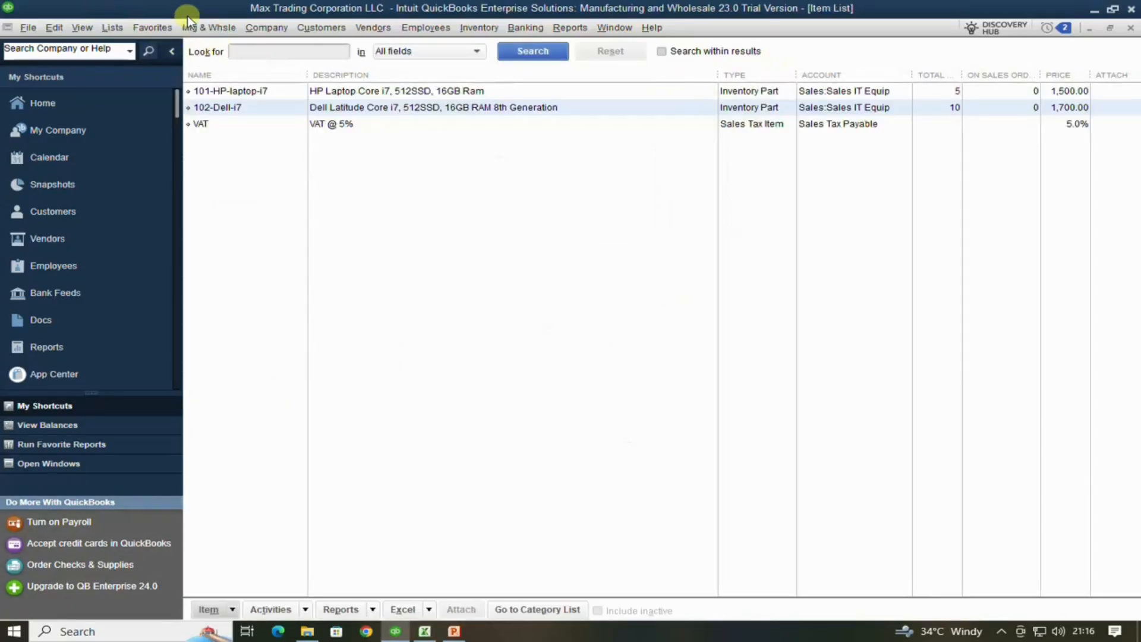
left_click(113, 28)
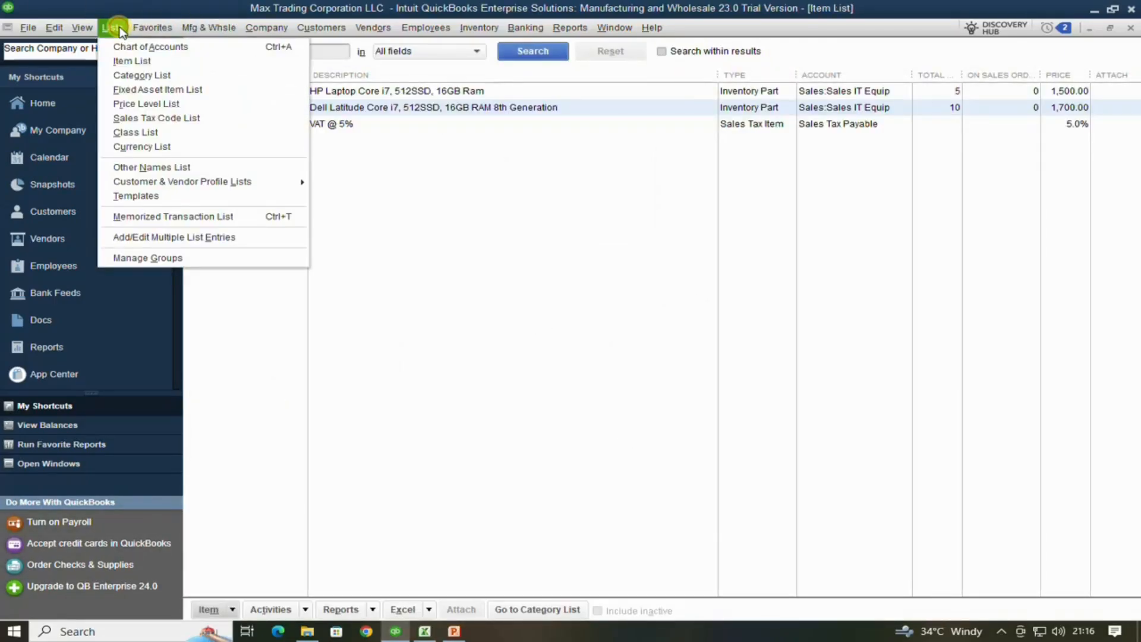
left_click(172, 238)
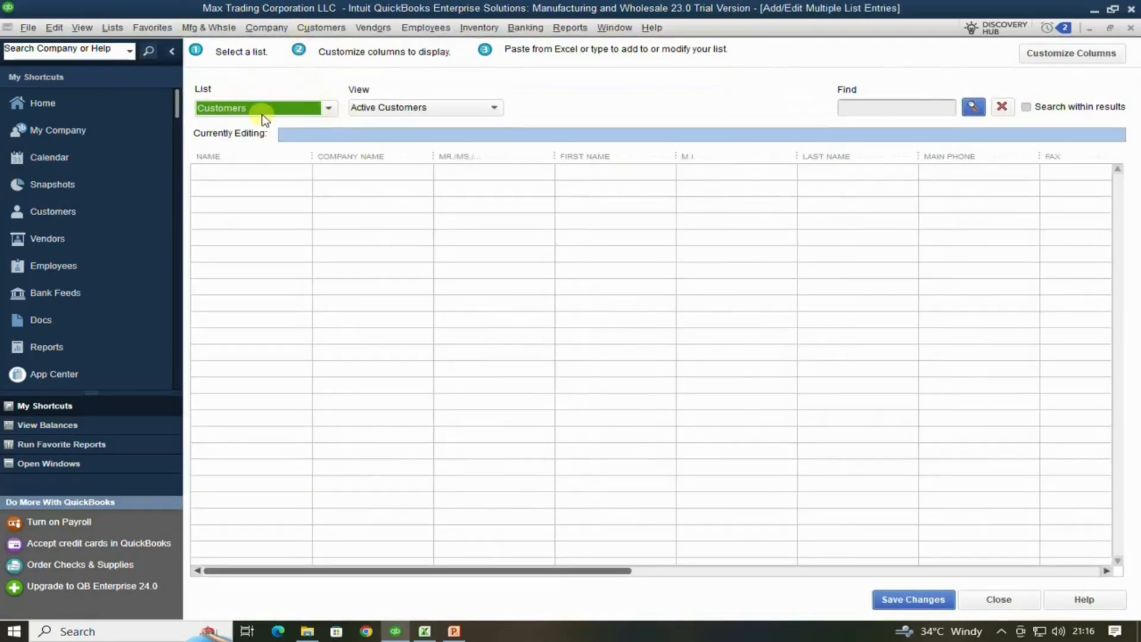
left_click(329, 109)
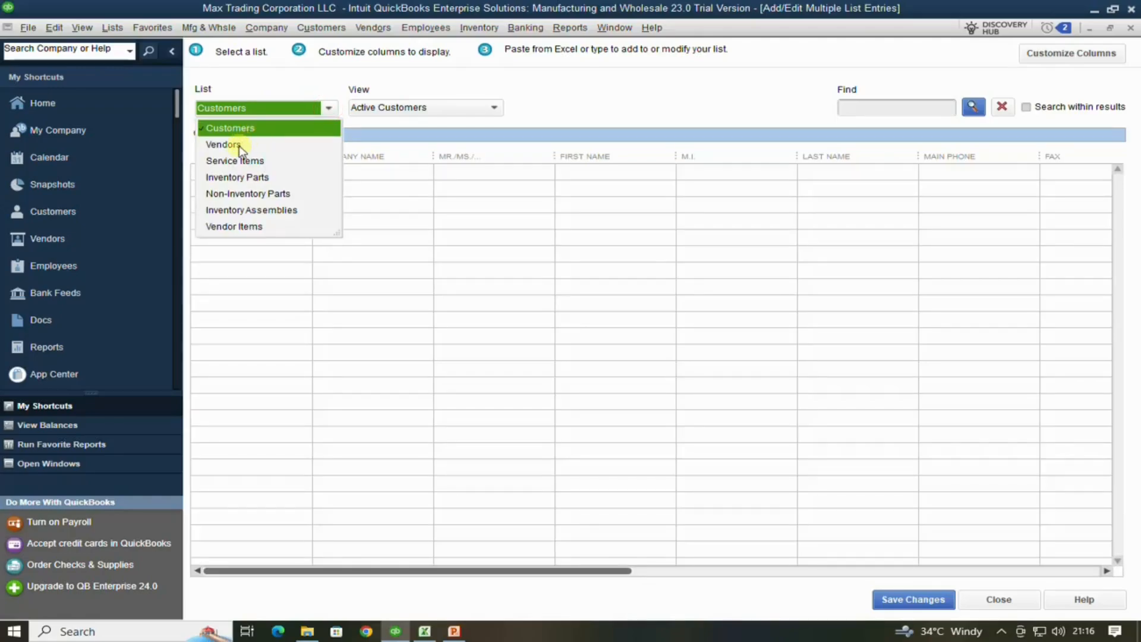
left_click(240, 178)
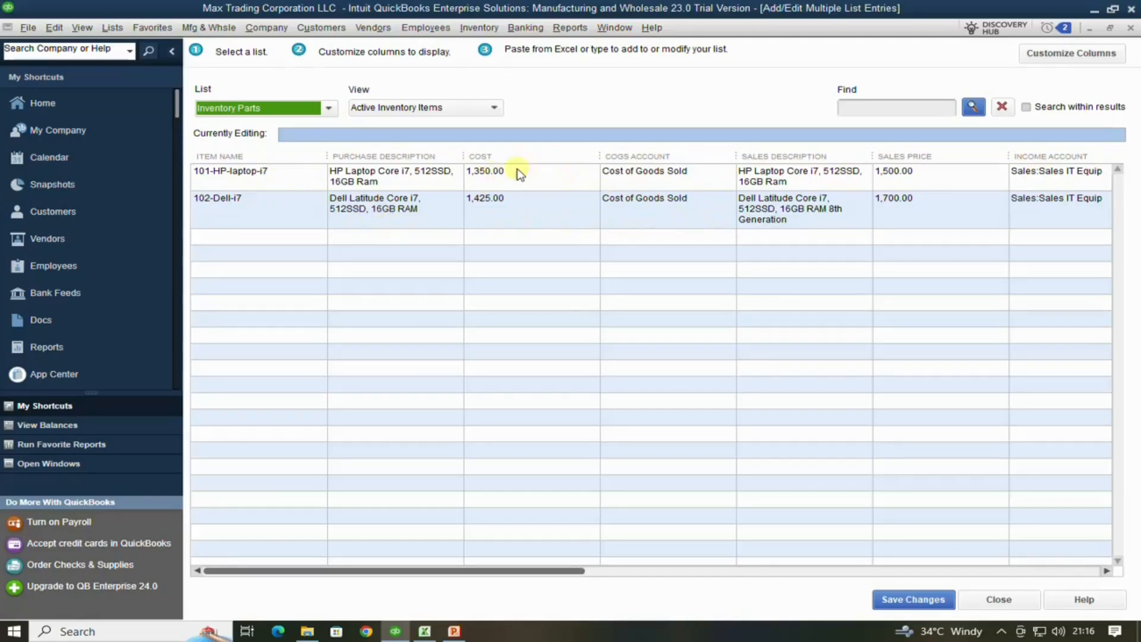
- Review the account choices for the COGS account of 101-HP-laptop-i7 and keep Cost of Goods Sold
left_click(706, 177)
left_click(727, 173)
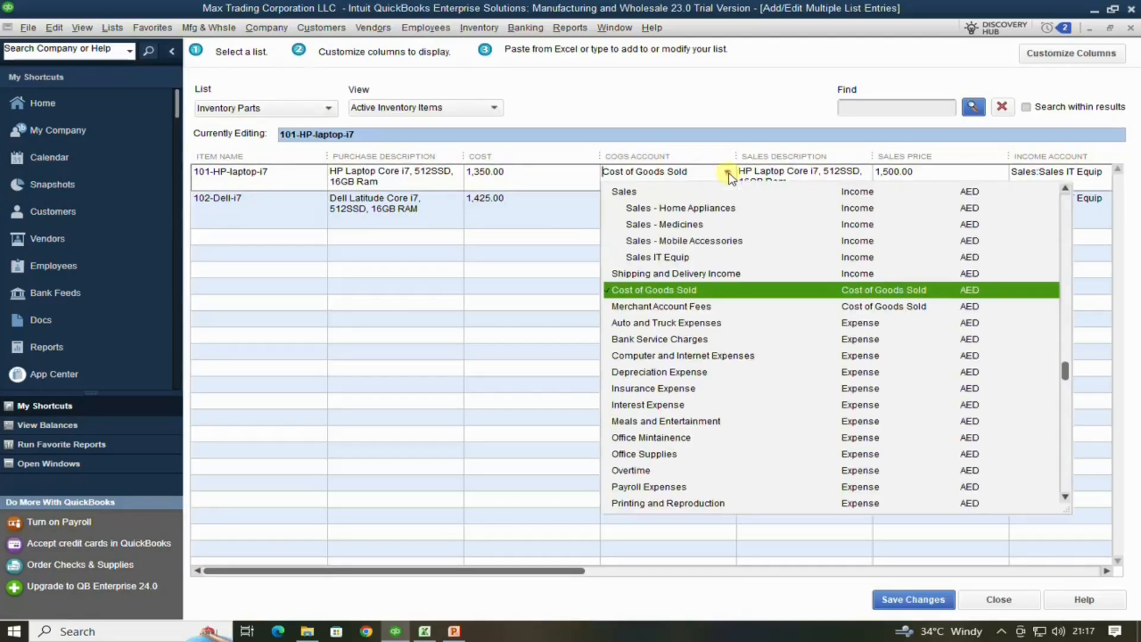
left_click(868, 292)
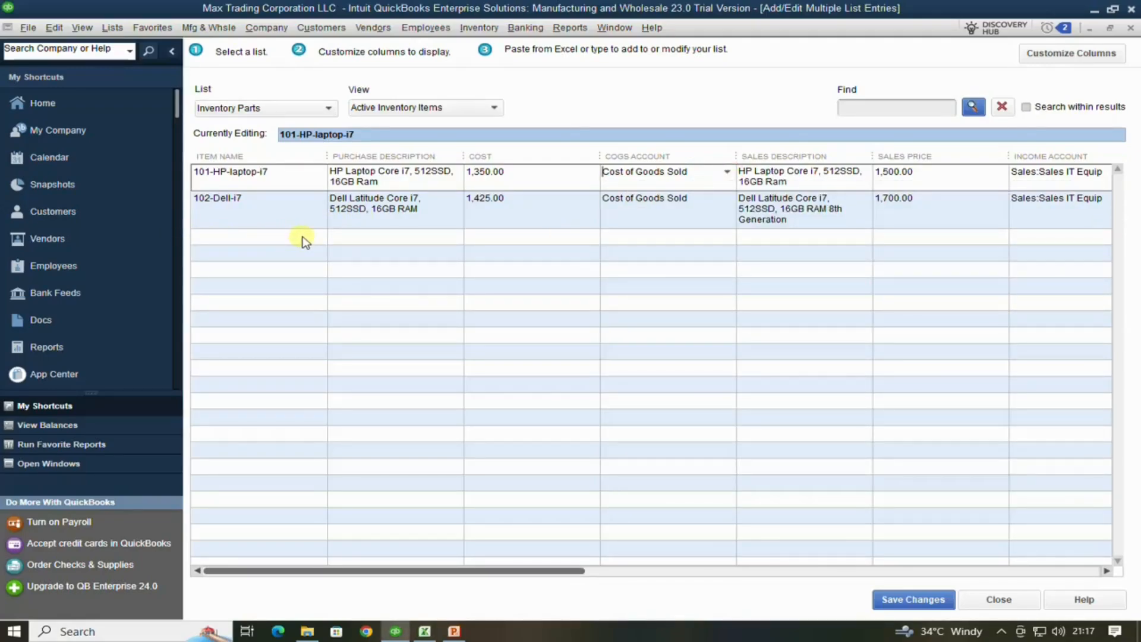
- Switch to Excel and examine the Item Number column and the header order of the product list
key("alt+Tab")
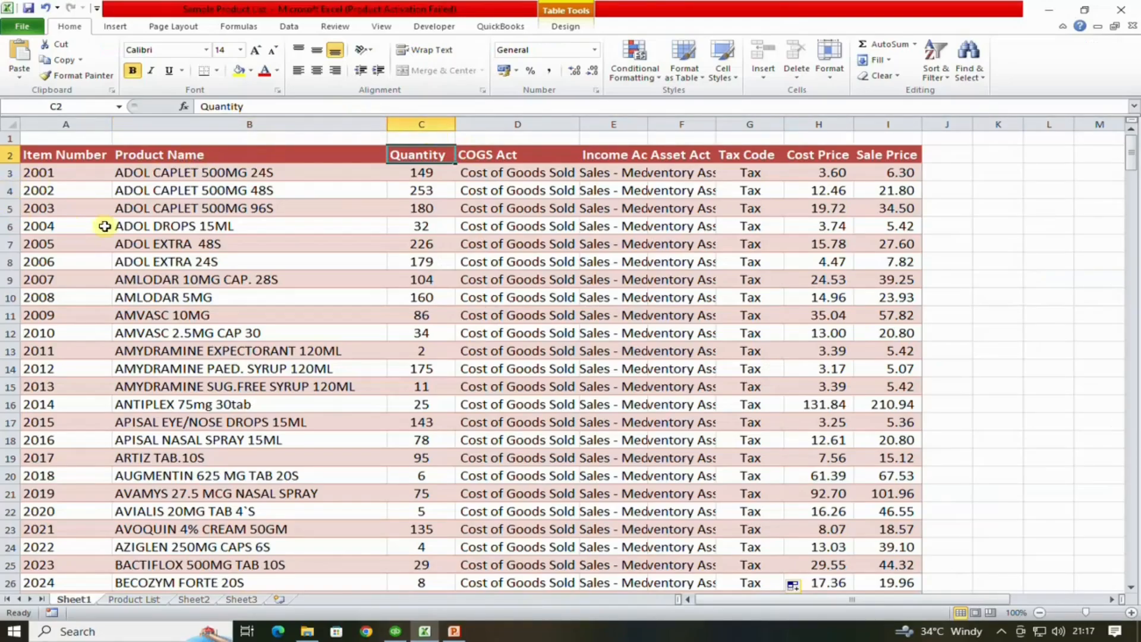
left_click(67, 215)
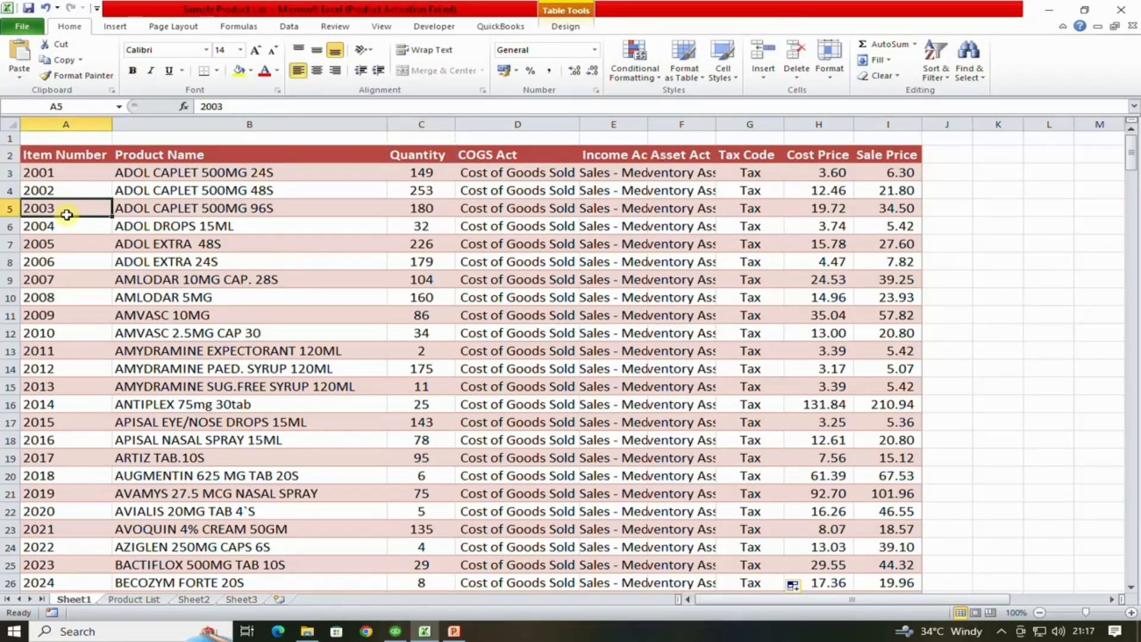
key("Up")
key("Up")
key("Up")
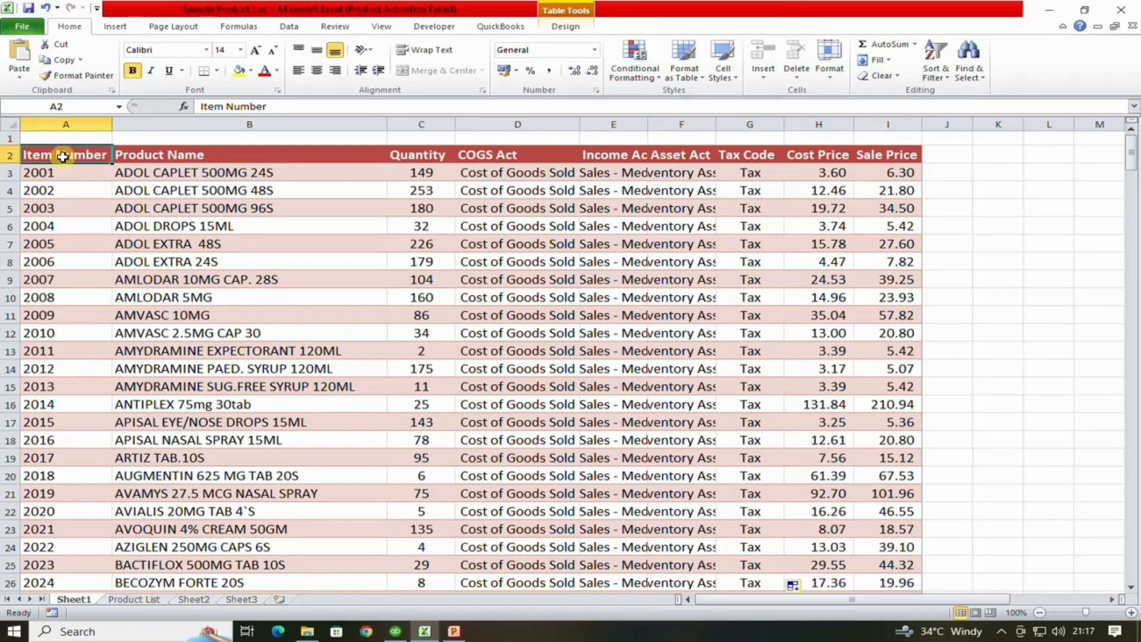
- Switch to QuickBooks, open Customize Columns and compare the chosen Purchase Description and Sales Description columns with the Excel list
key("alt+Tab")
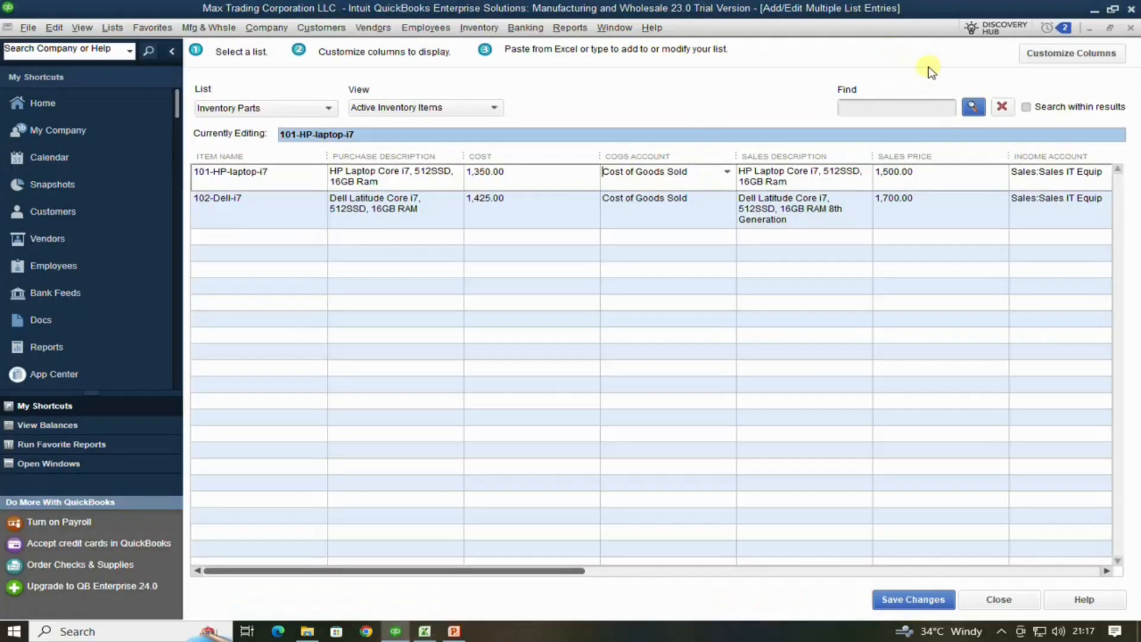
left_click(1097, 56)
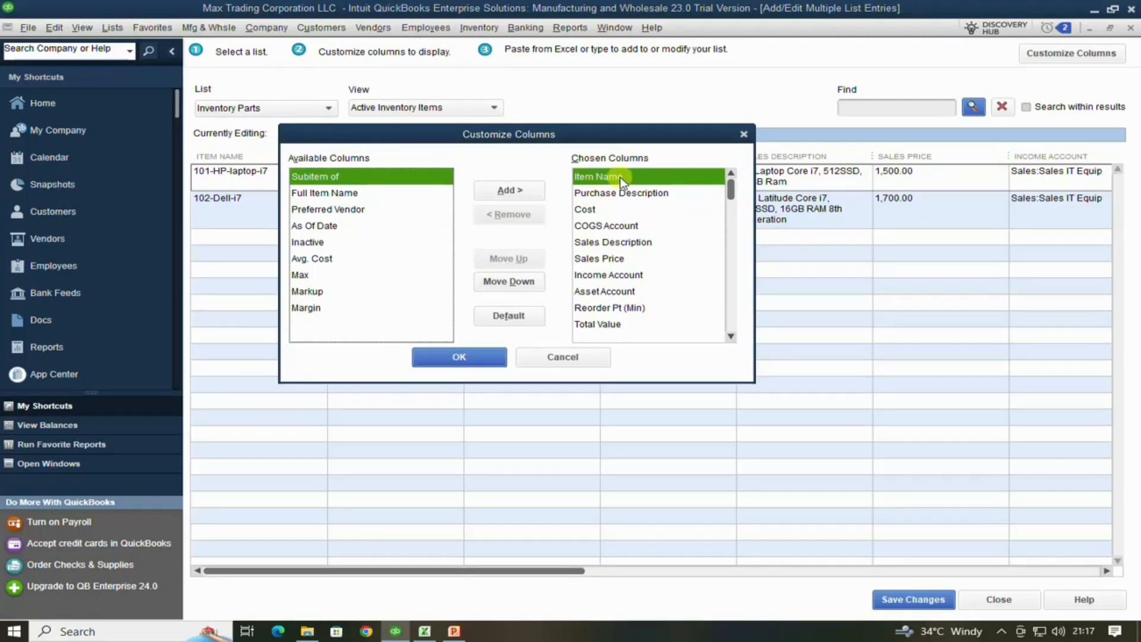
key("alt+Tab")
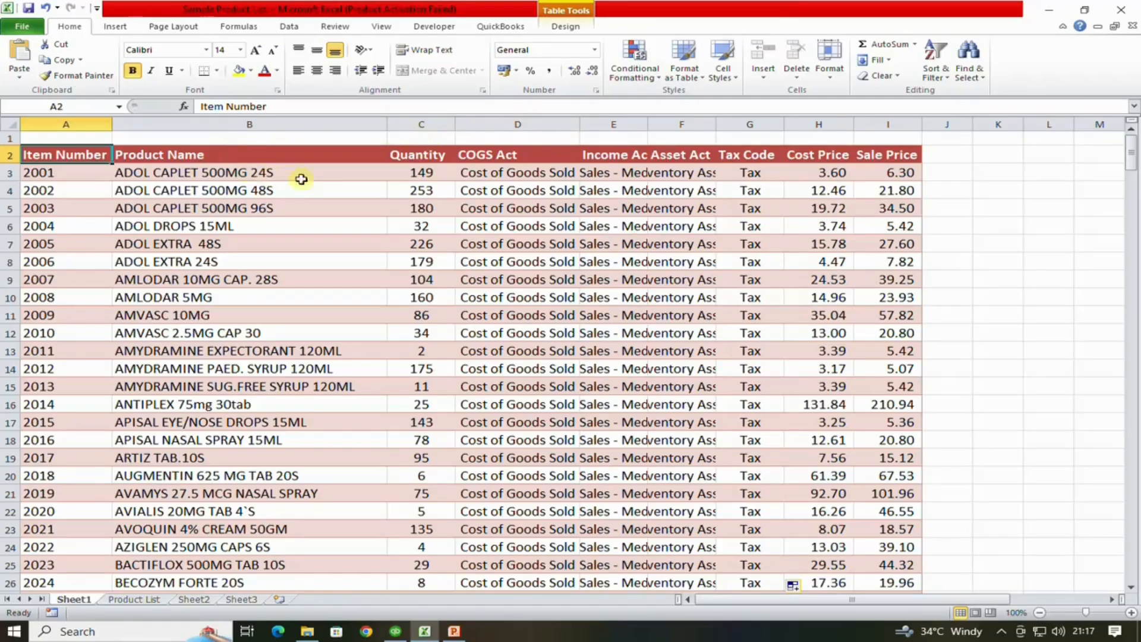
key("alt+Tab")
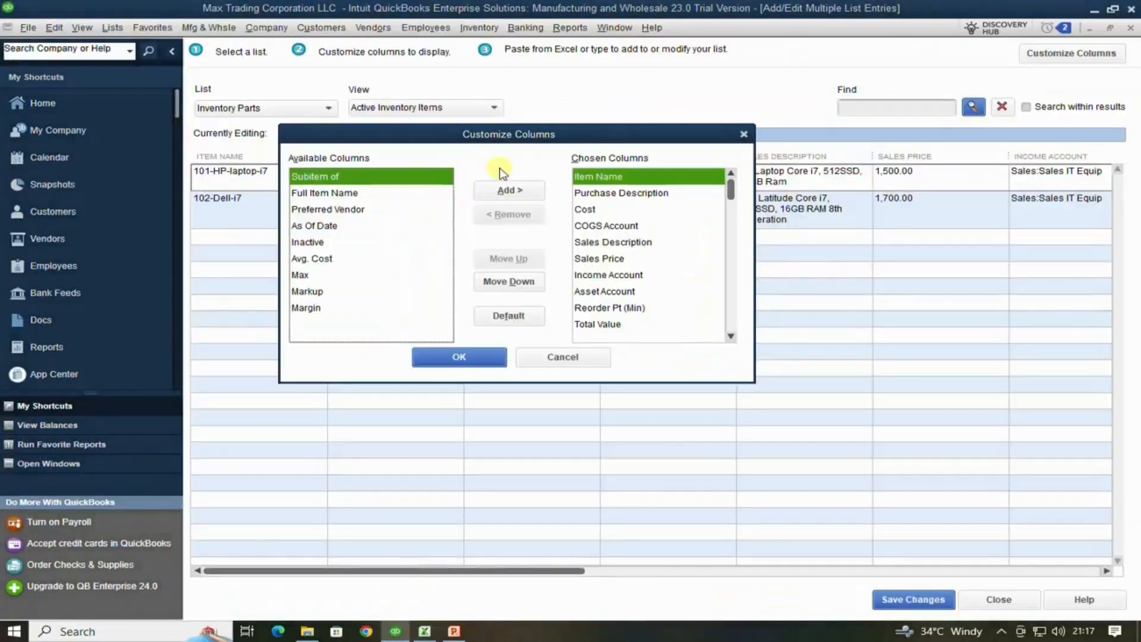
left_click(642, 195)
left_click(622, 244)
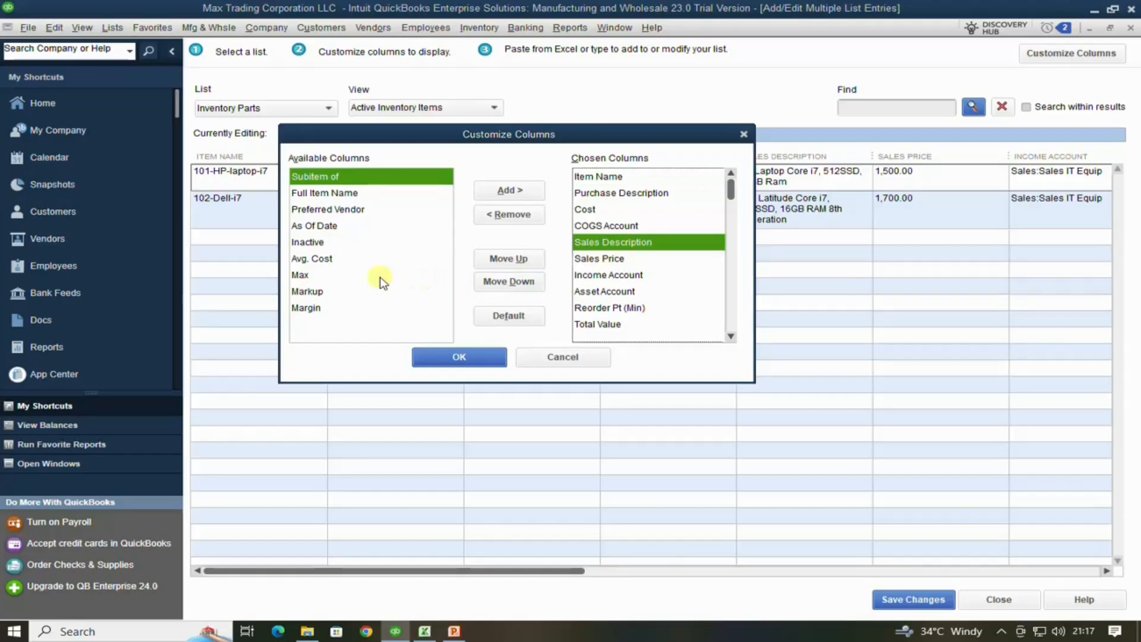
- Switch to Excel, insert a new column before Quantity and copy all the product names into it from row 3
key("alt+Tab")
right_click(419, 122)
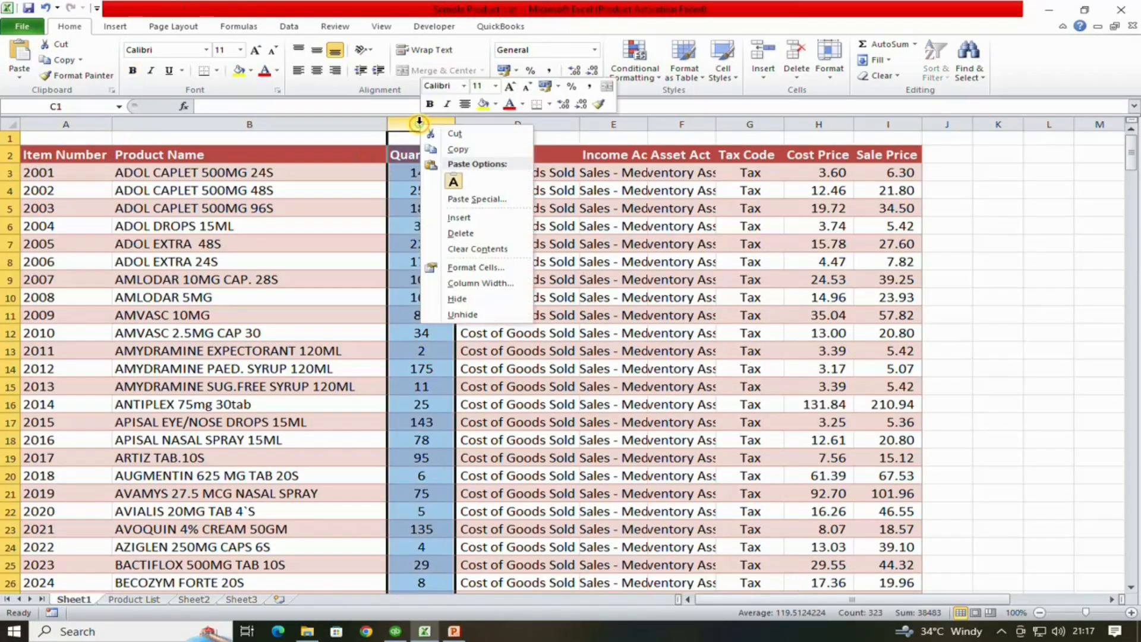
left_click(458, 218)
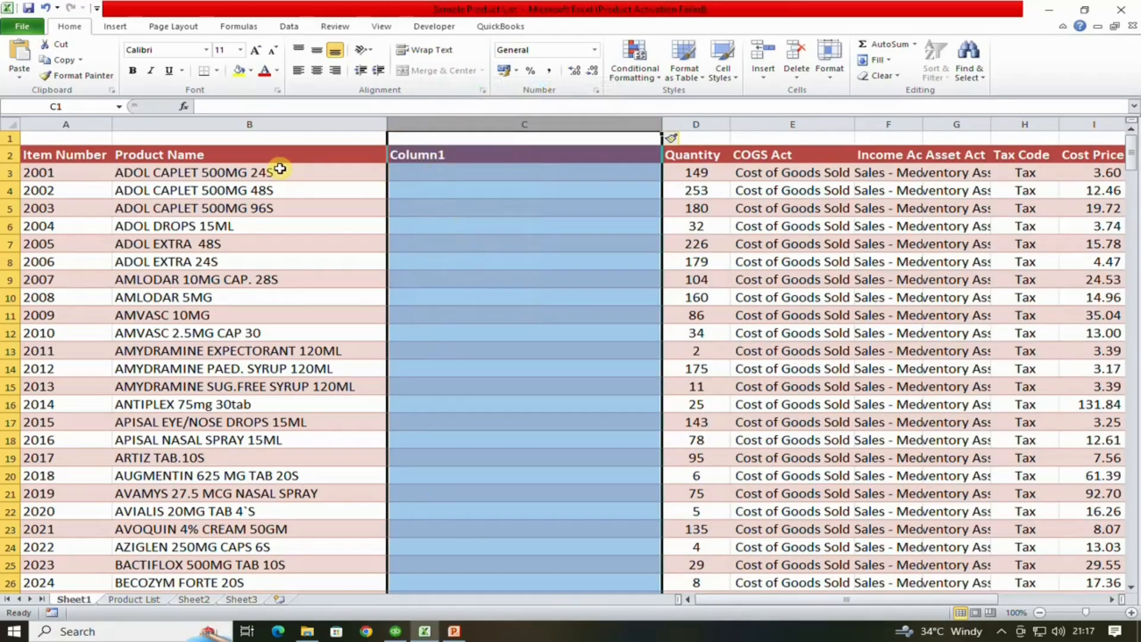
left_click(279, 170)
key("ctrl+shift+Down")
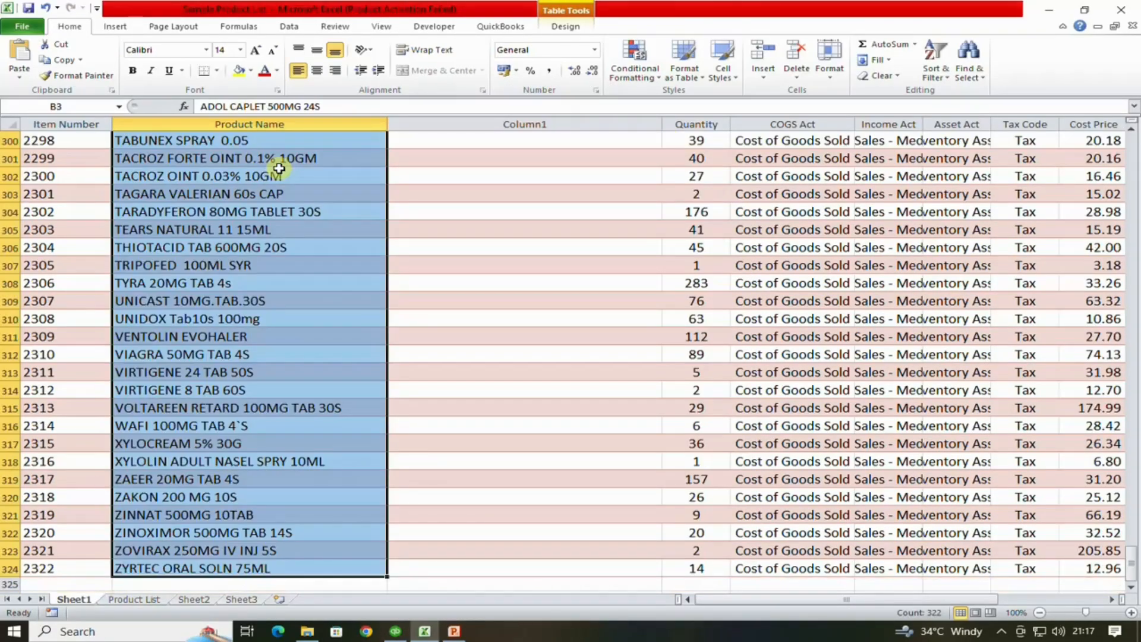
key("ctrl+c")
key("Right")
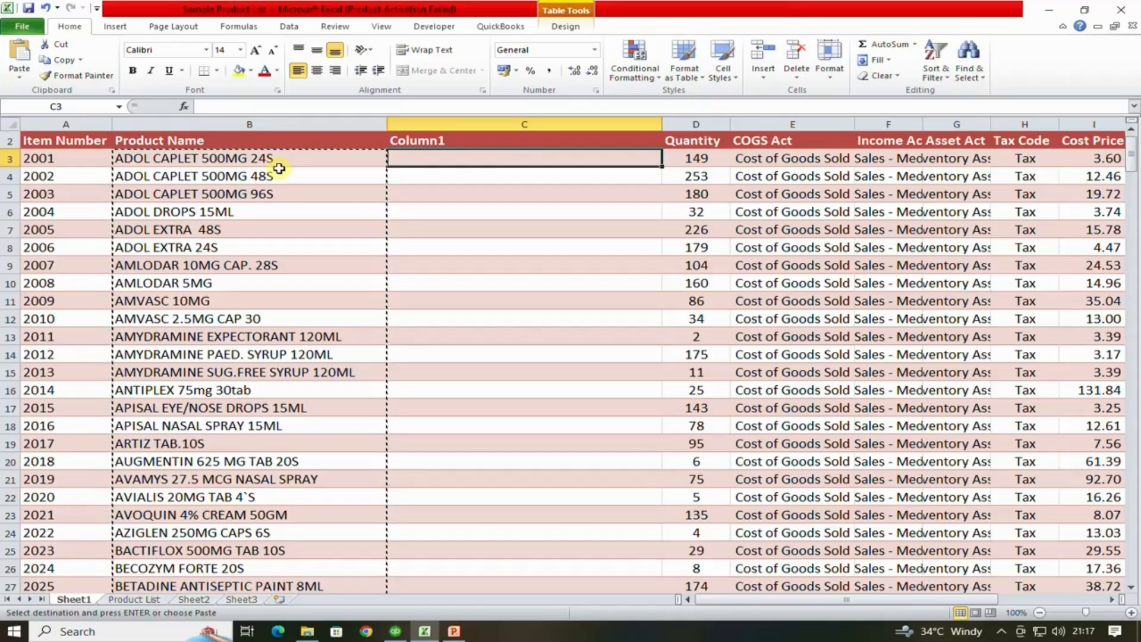
key("ctrl+v")
- Rename the Product Name header to Purchase Desc and the Column1 header to Sales Descr
key("Up")
key("Left")
type("P")
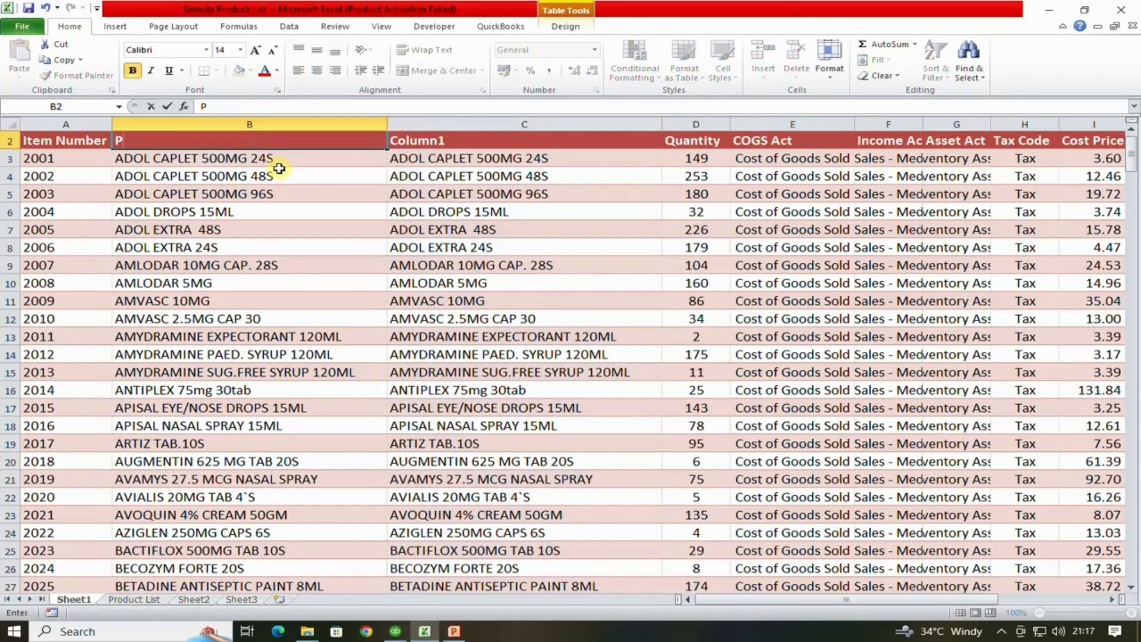
type("urchase Desc")
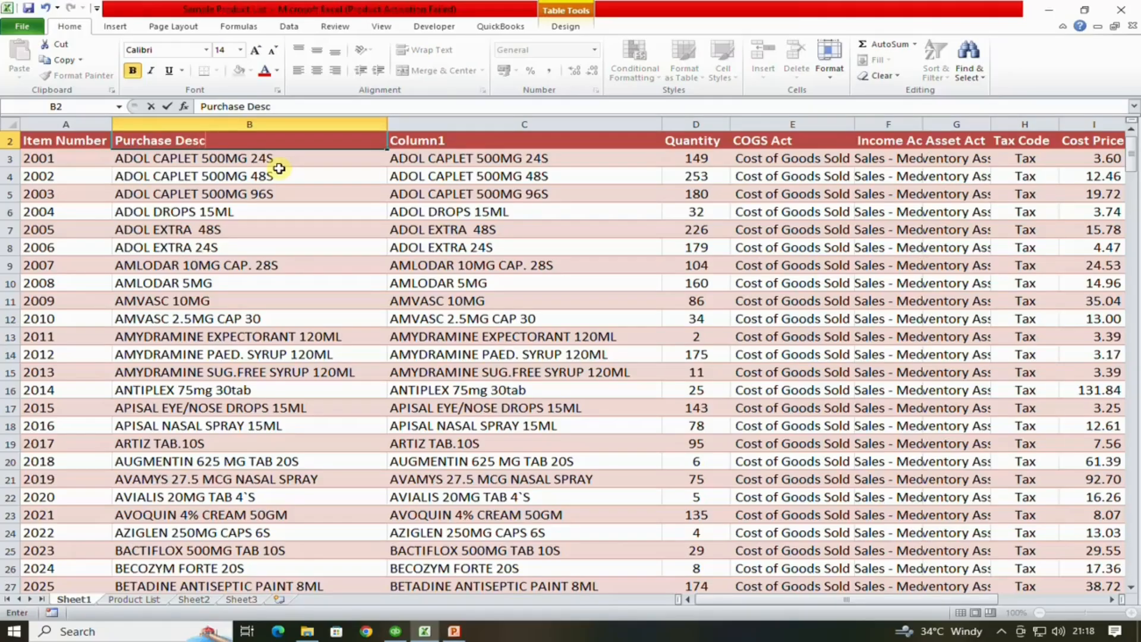
key("Tab")
type("Sale")
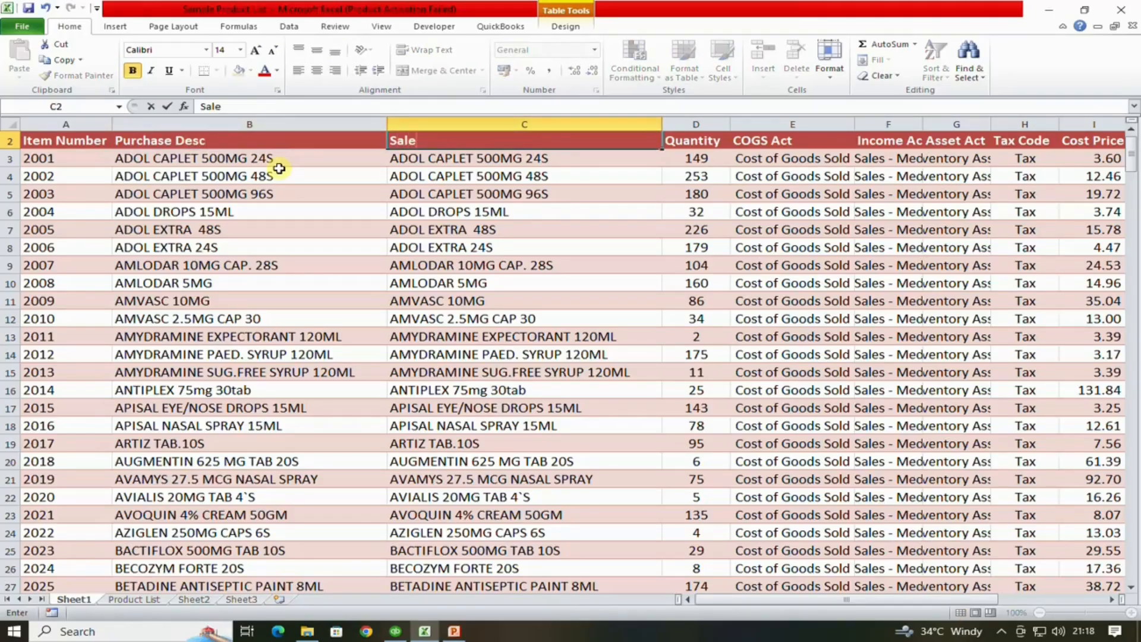
type("s Descr")
left_click(279, 167)
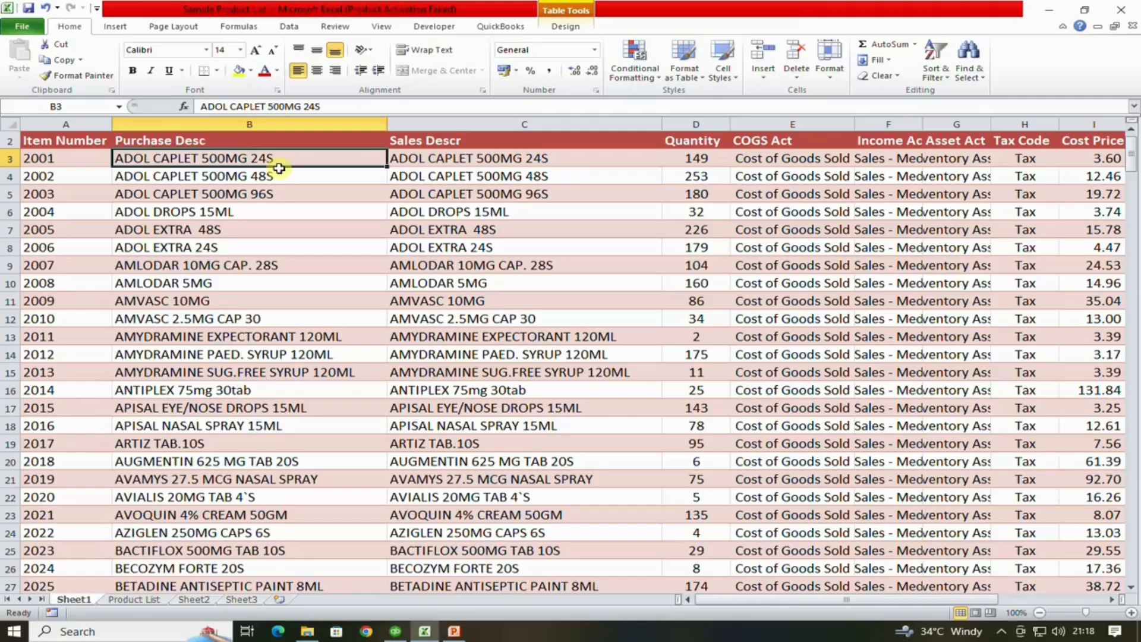
- Compare the Purchase Desc and Sales Descr columns in Excel with the description columns in QuickBooks
key("Right")
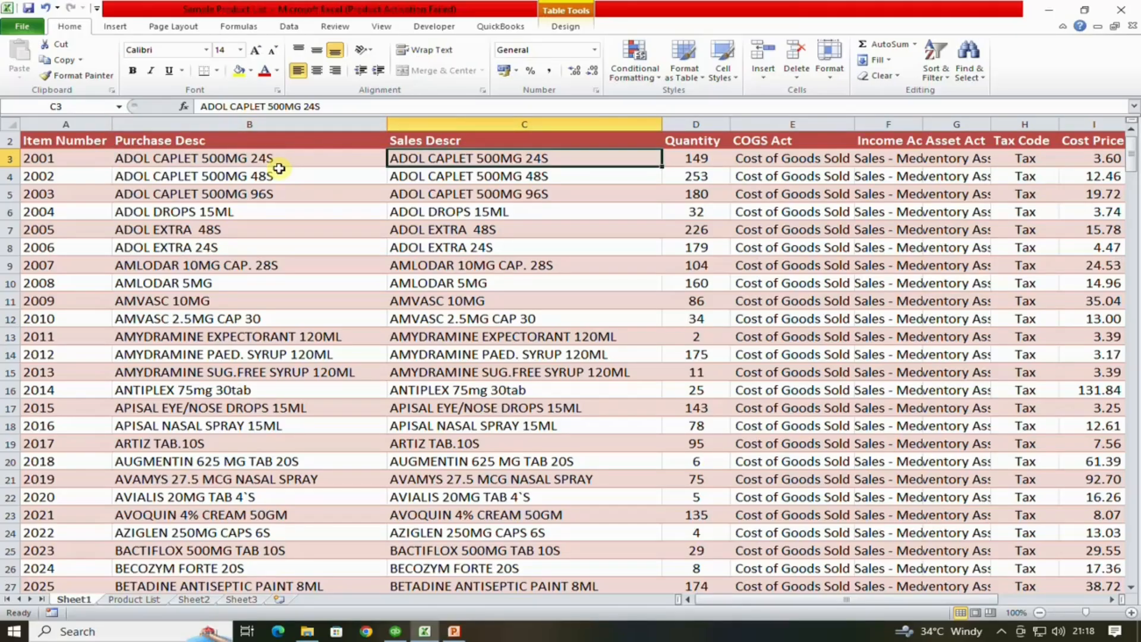
key("Left")
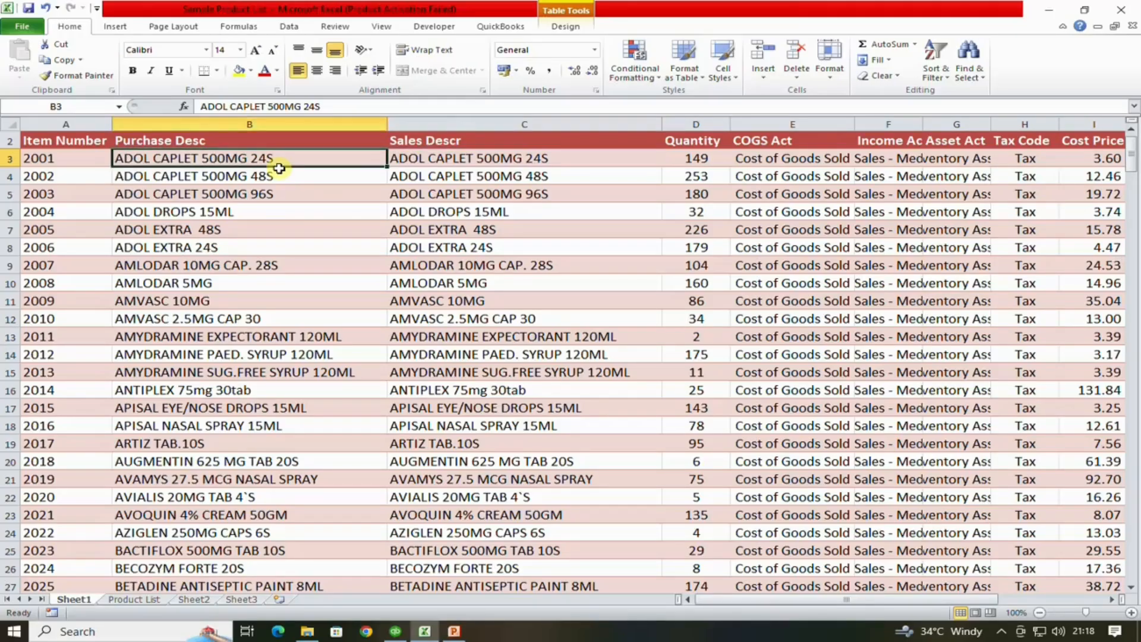
key("alt+Tab")
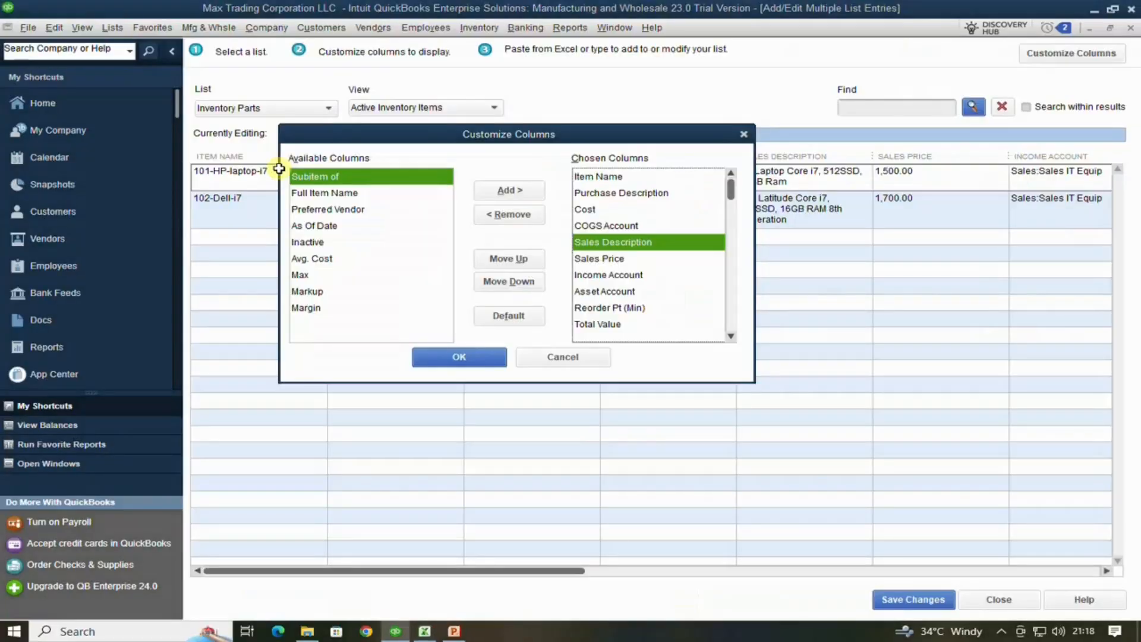
key("alt+Tab")
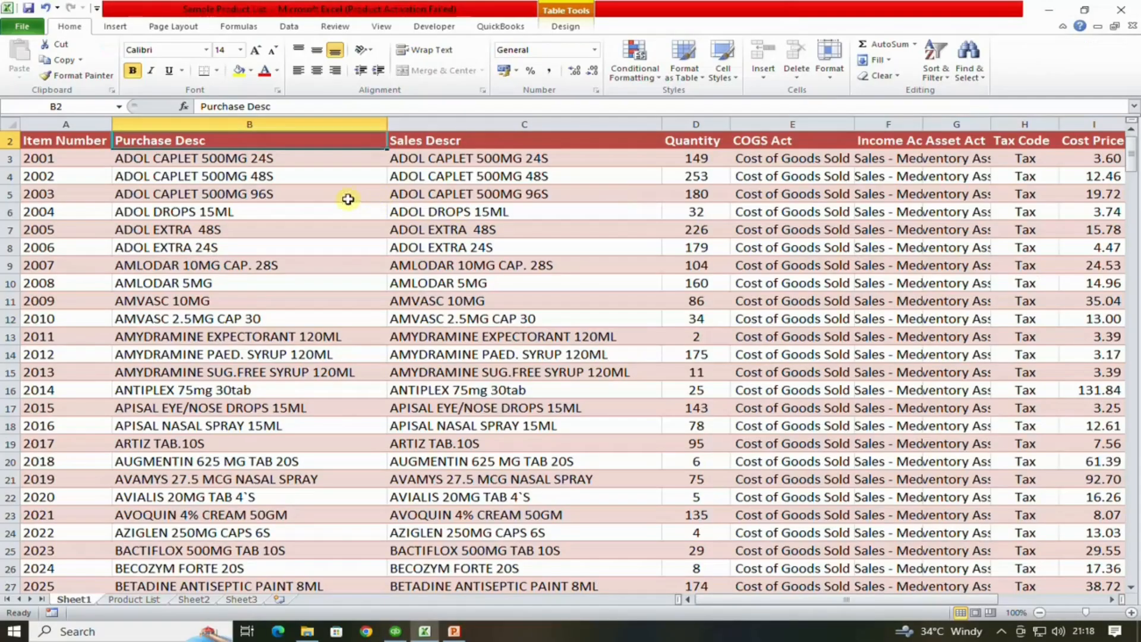
left_click(146, 157)
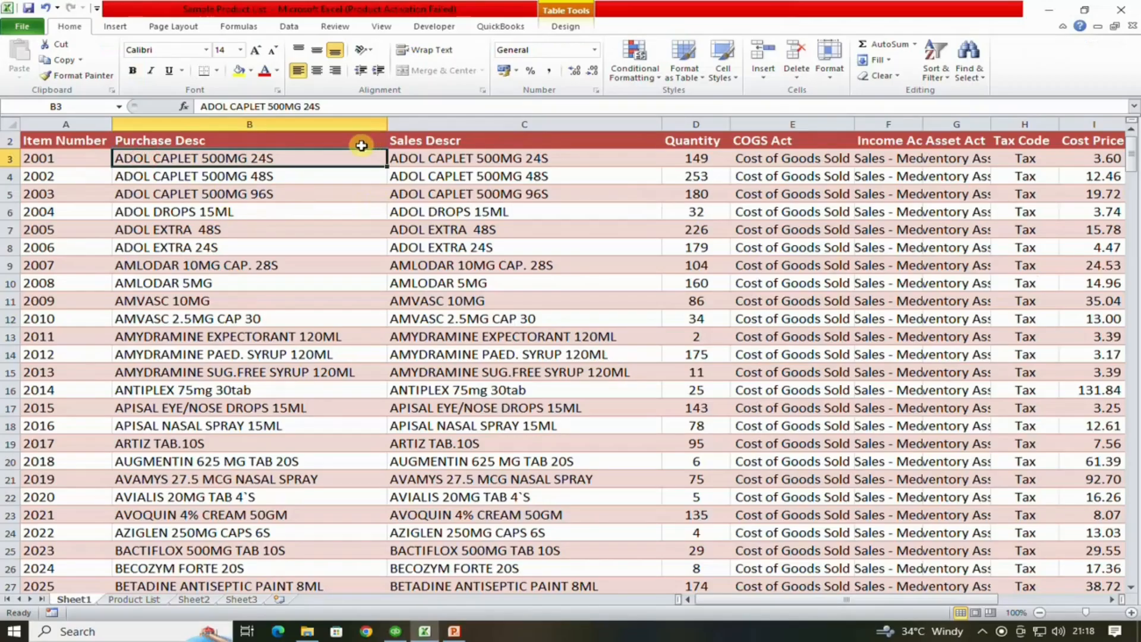
left_click(472, 141)
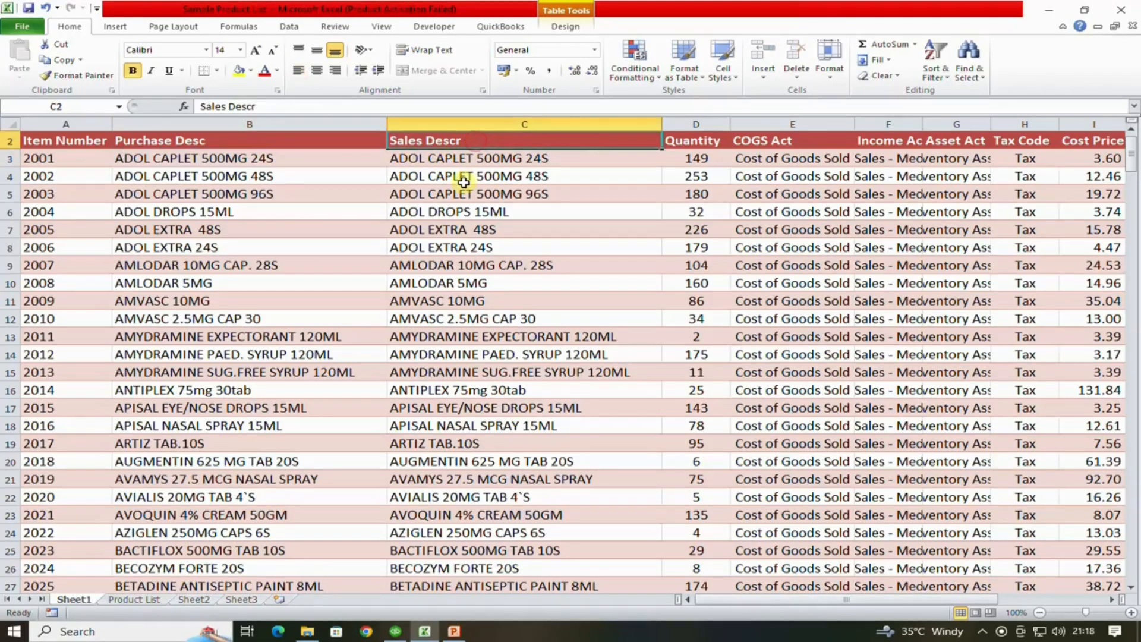
- Switch to QuickBooks and move Sales Description directly below Purchase Description in the chosen columns
key("alt+Tab")
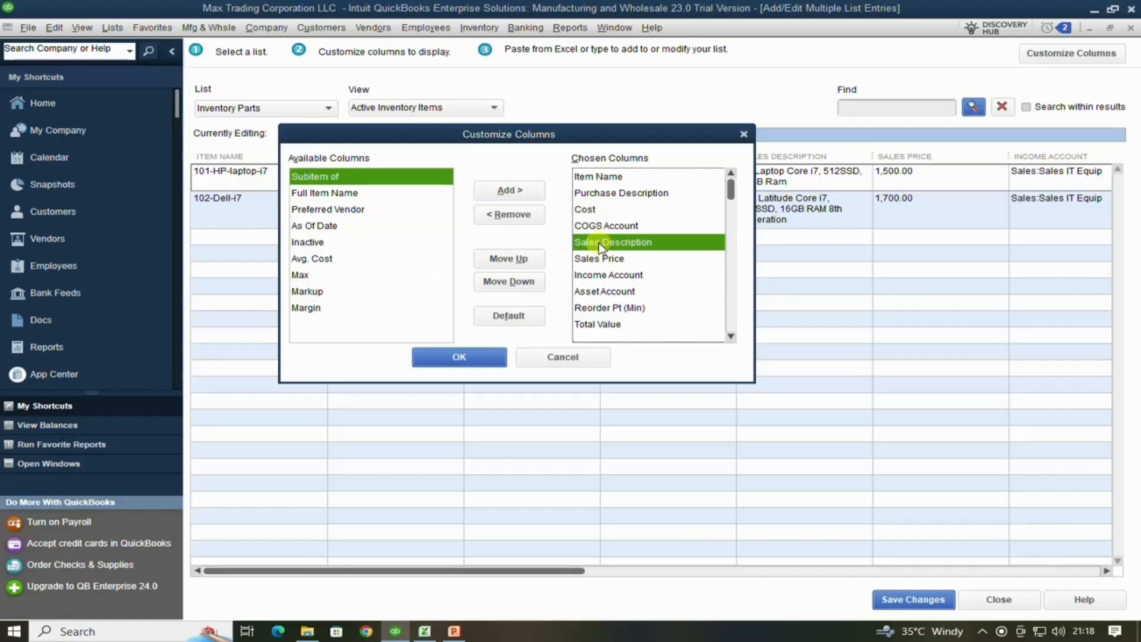
left_click(519, 261)
left_click(519, 261)
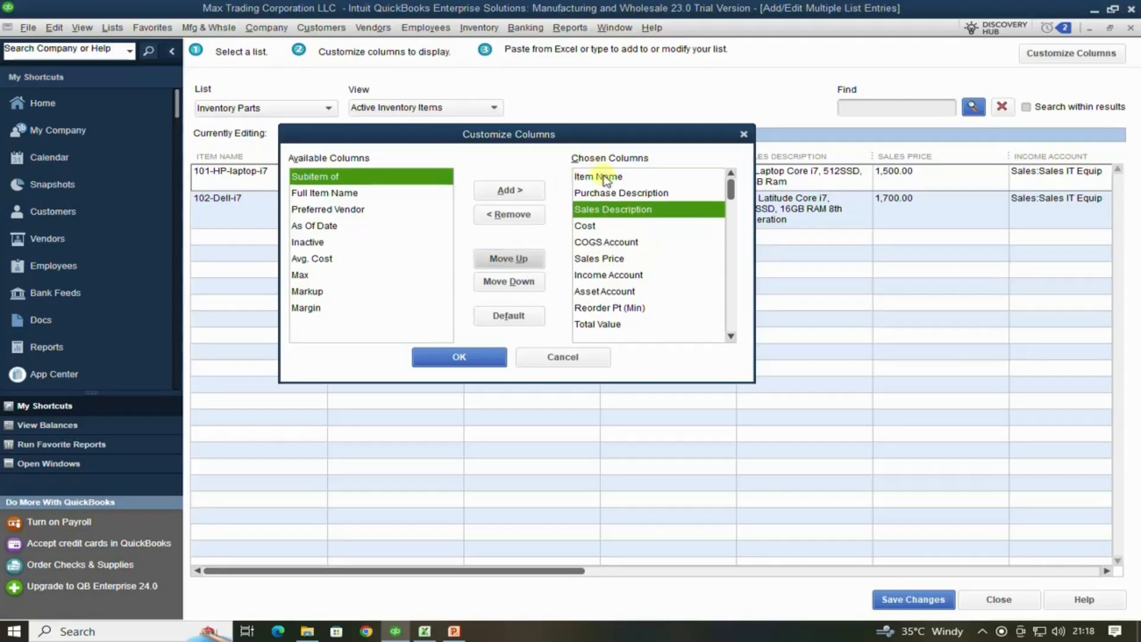
left_click(604, 211)
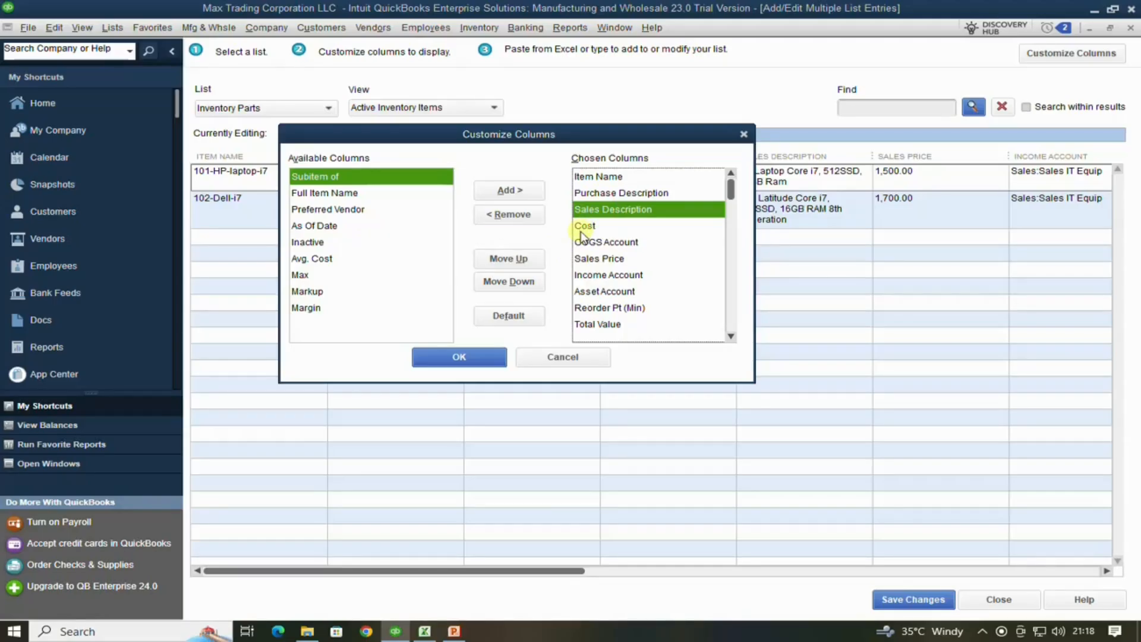
- Compare the description column order in Excel and QuickBooks, then check which Excel column follows Sales Descr
key("alt+Tab")
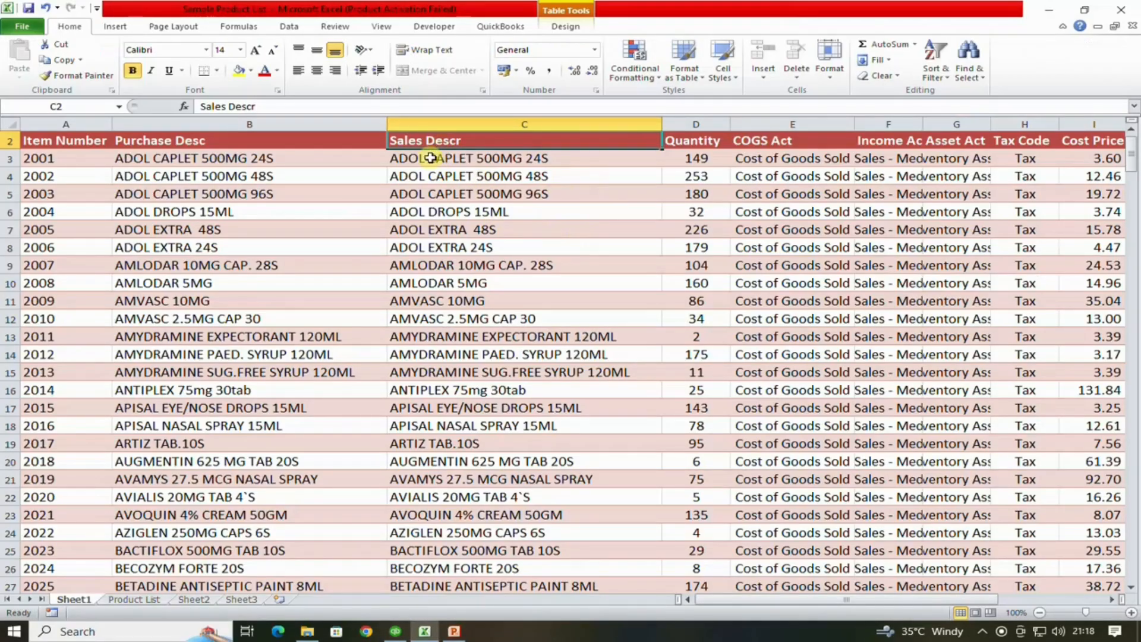
key("alt+Tab")
key("alt+Tab")
key("alt+Tab")
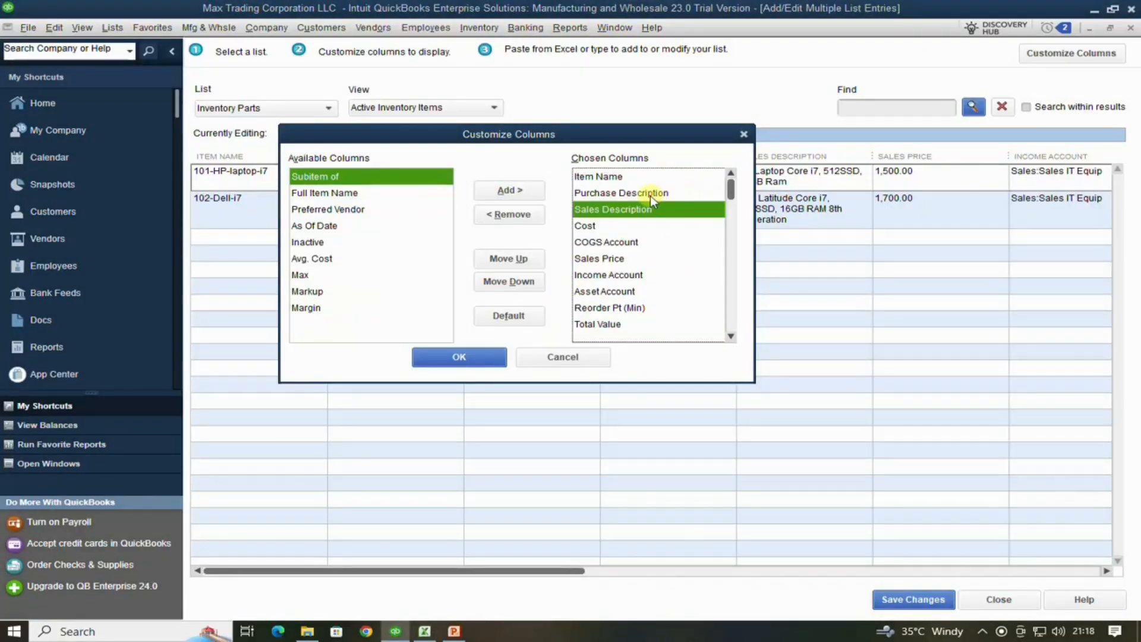
key("alt+Tab")
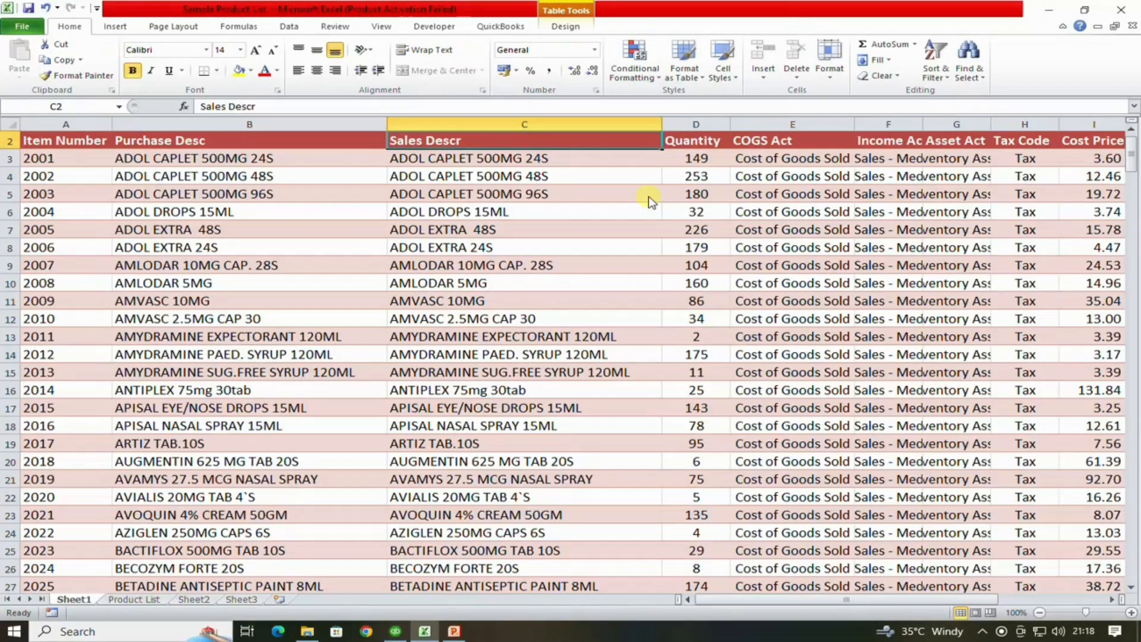
left_click(693, 143)
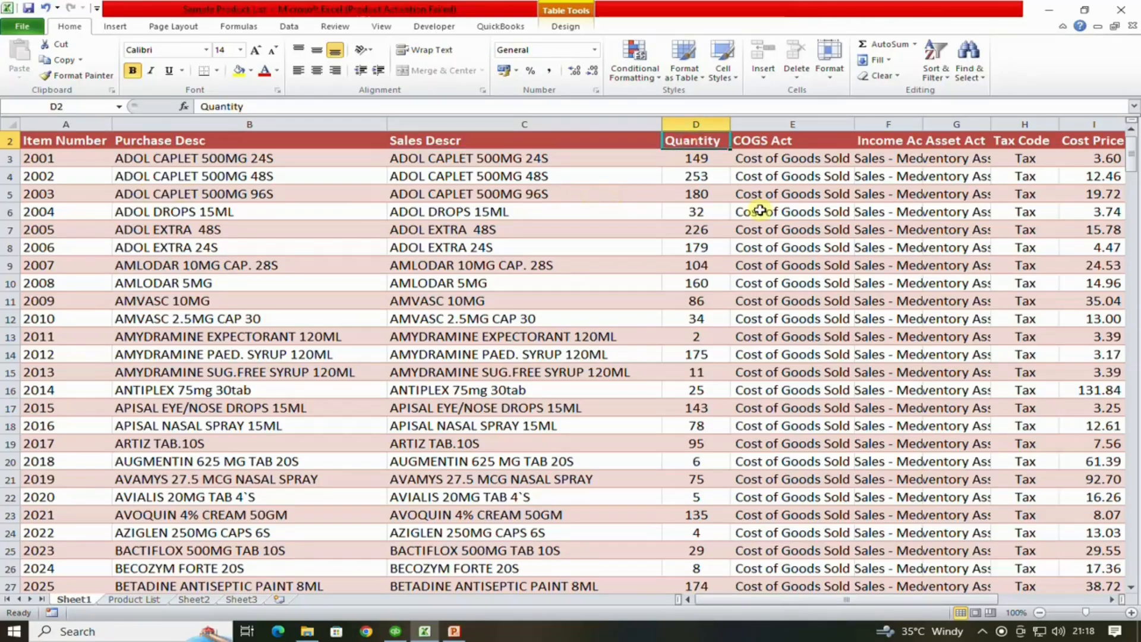
- Switch to QuickBooks and move Qty On Hand directly below Sales Description in the chosen columns
key("alt+Tab")
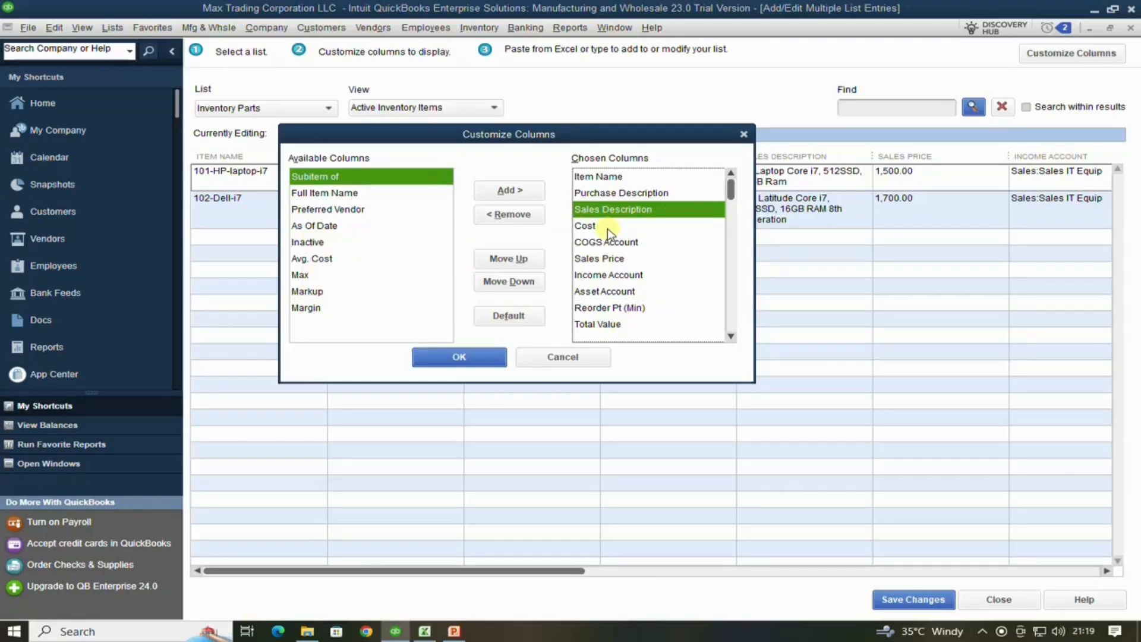
left_click(731, 337)
left_click(732, 336)
left_click(731, 337)
left_click(731, 337)
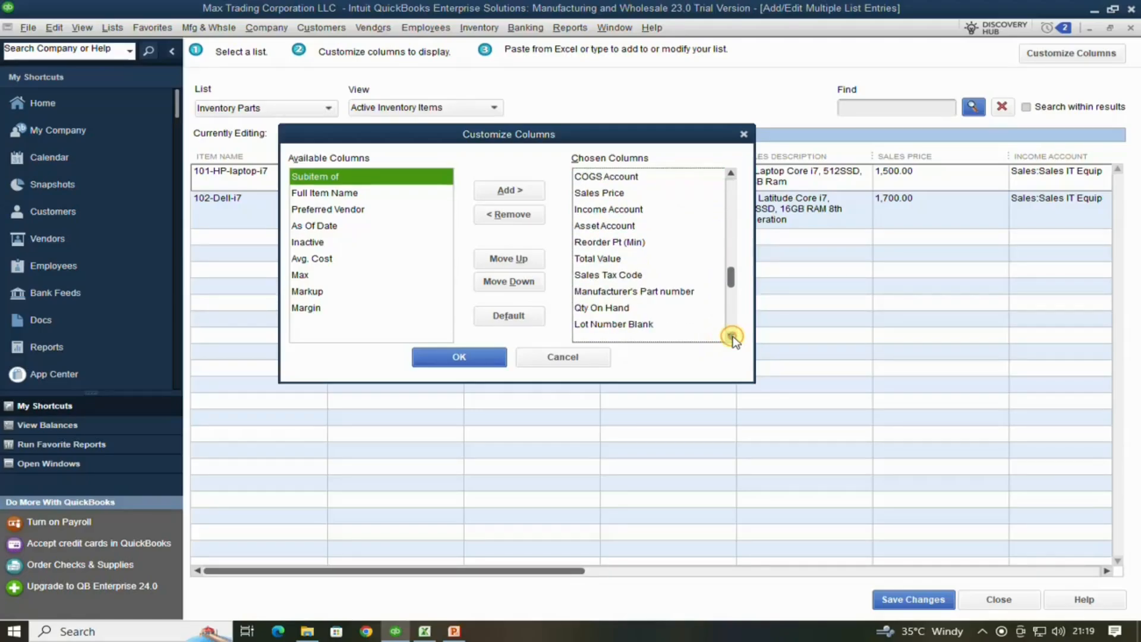
left_click(588, 309)
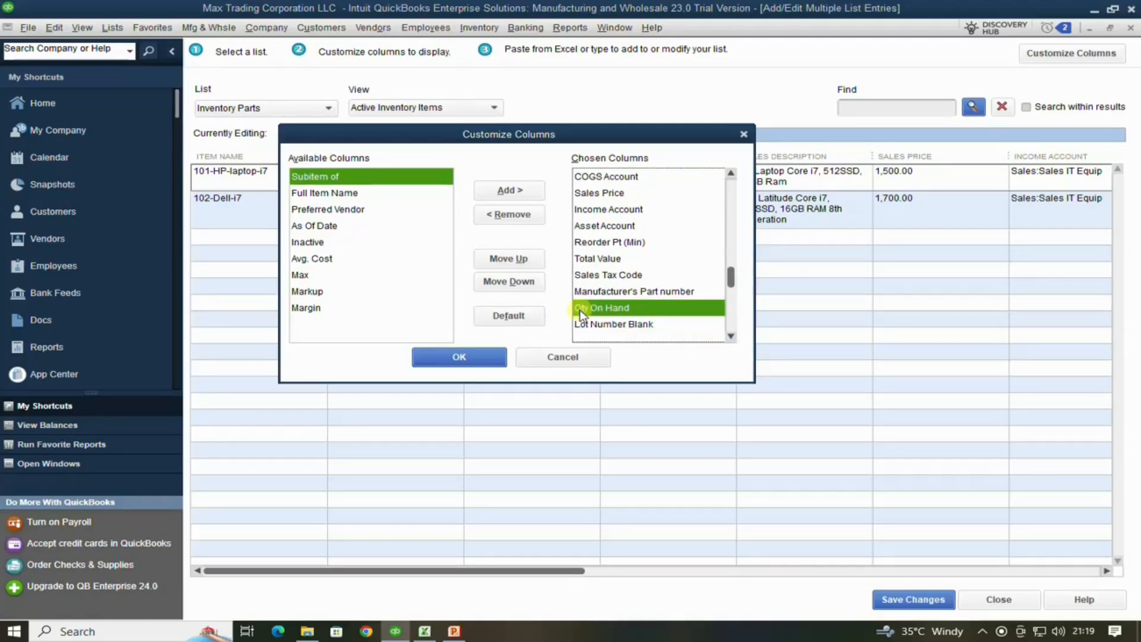
left_click(500, 259)
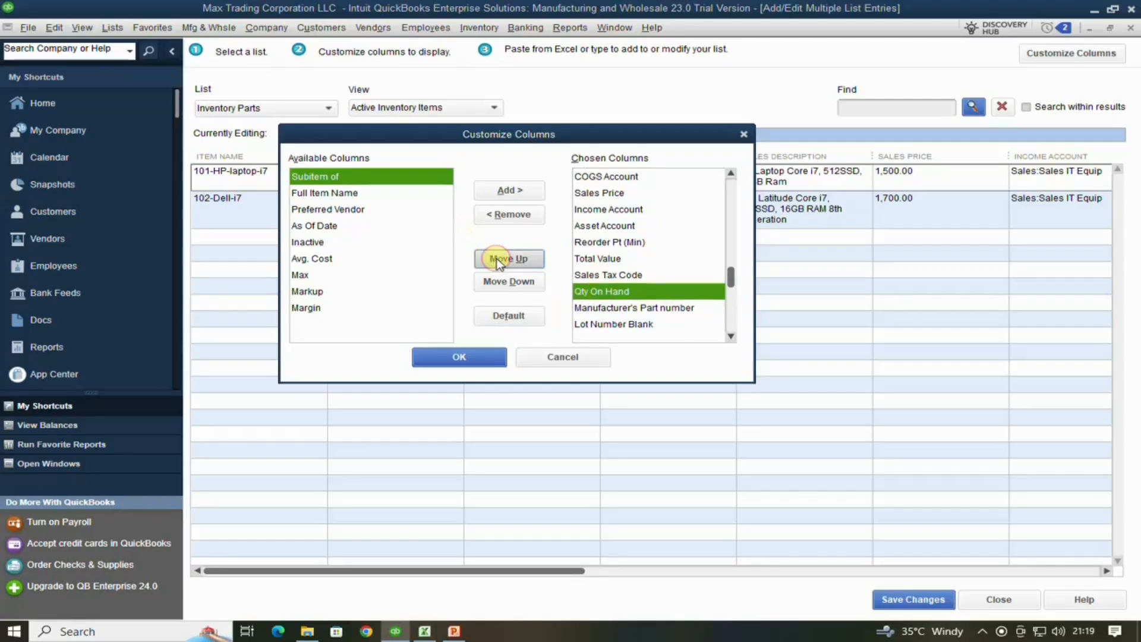
left_click(499, 260)
left_click(499, 260)
left_click(500, 260)
left_click(499, 260)
left_click(500, 260)
left_click(500, 260)
left_click(499, 260)
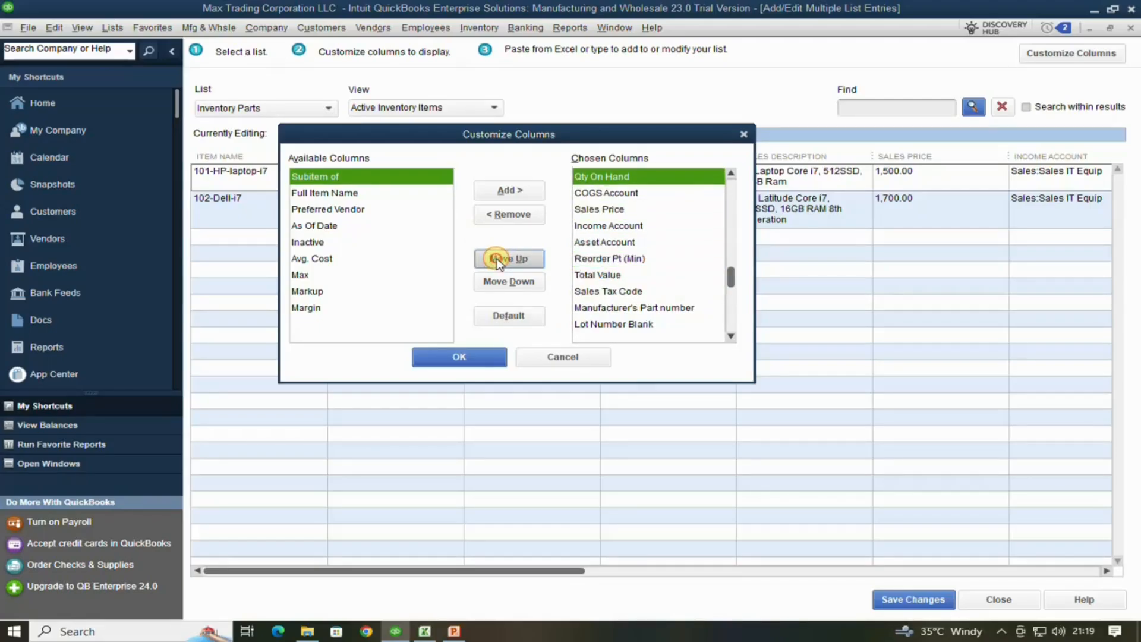
left_click(498, 260)
left_click(498, 260)
left_click(498, 260)
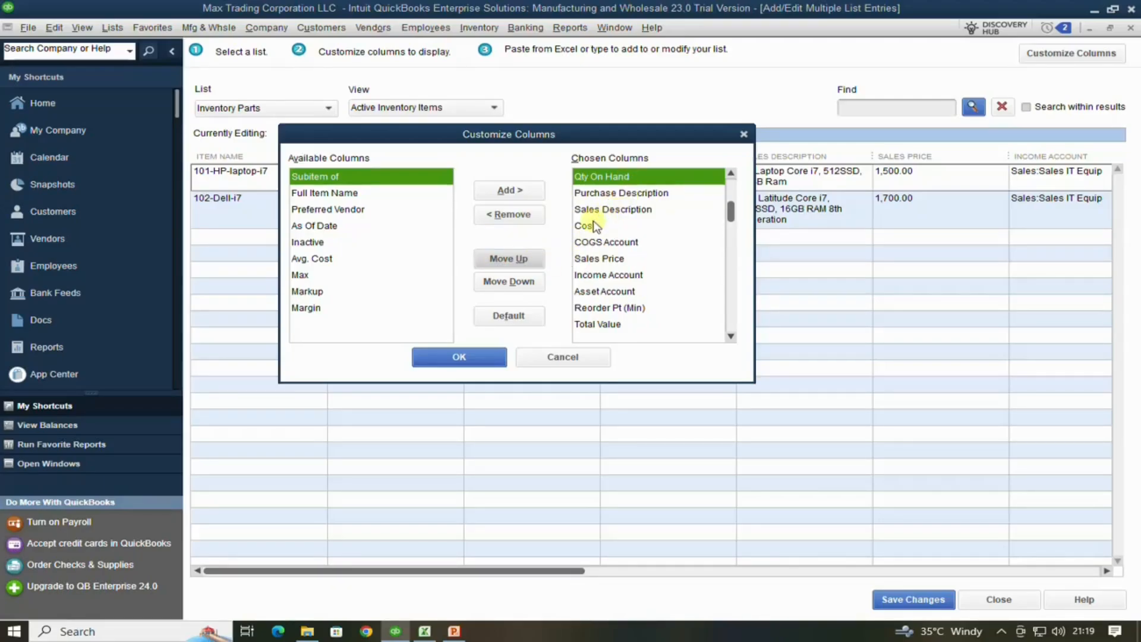
left_click(515, 281)
left_click(515, 281)
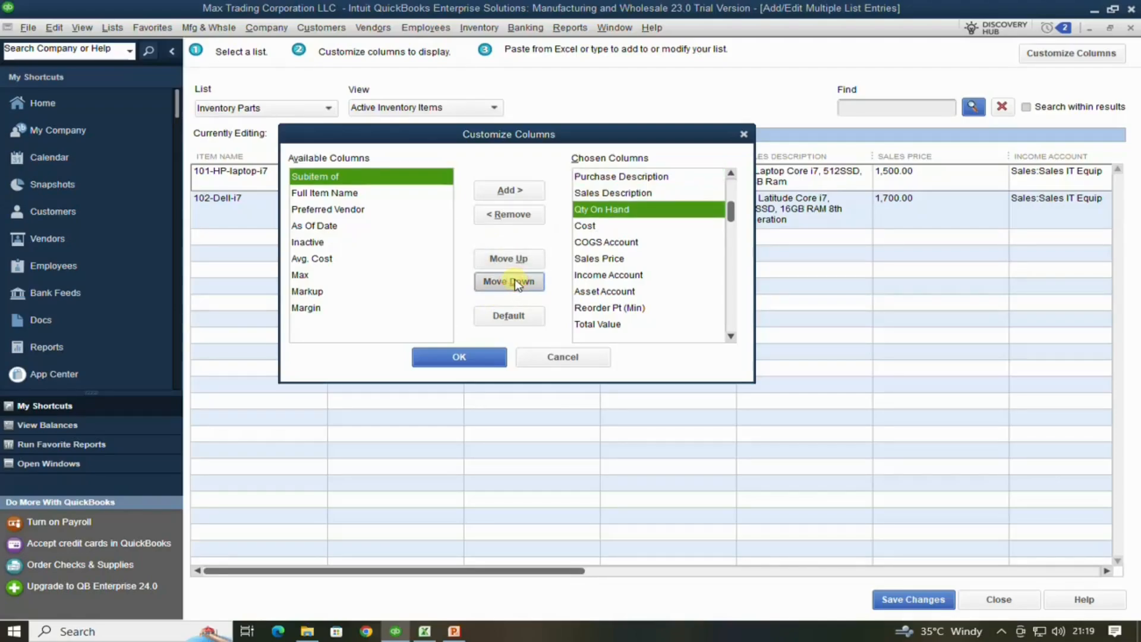
- Check the column after Quantity in Excel, then move COGS Account directly below Qty On Hand in QuickBooks
key("alt+Tab")
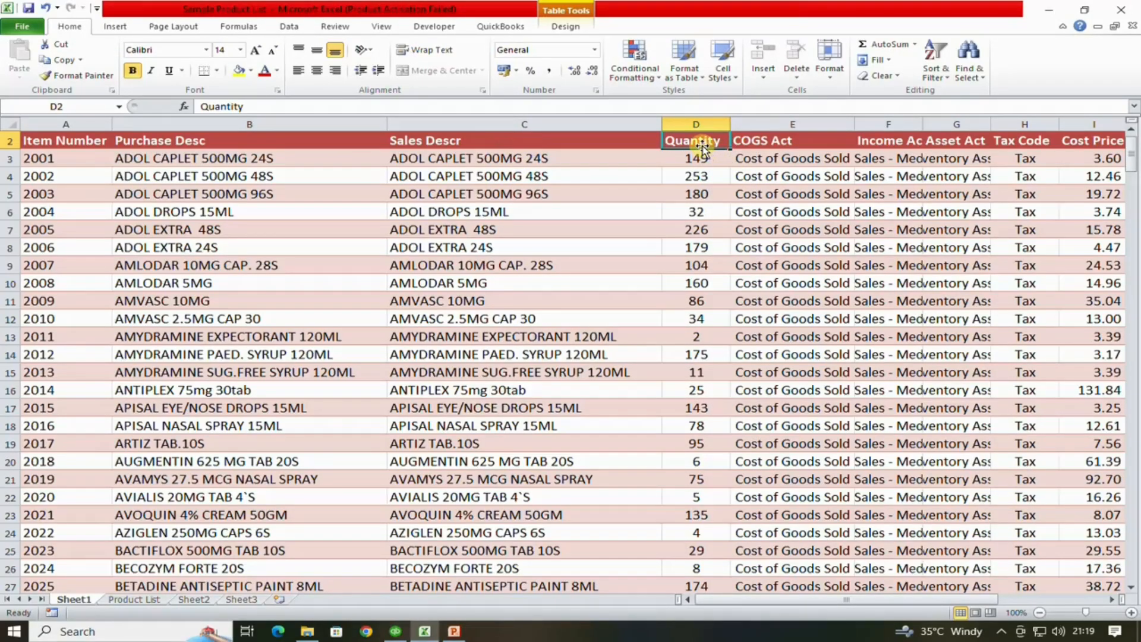
key("alt+Tab")
key("alt+Tab")
left_click(779, 144)
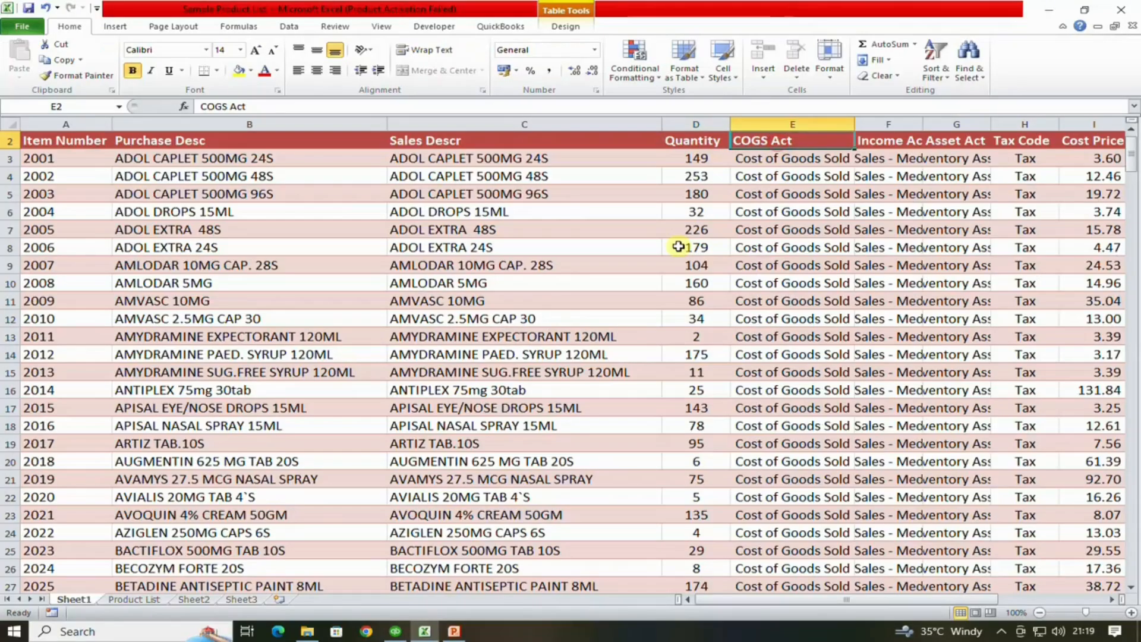
key("alt+Tab")
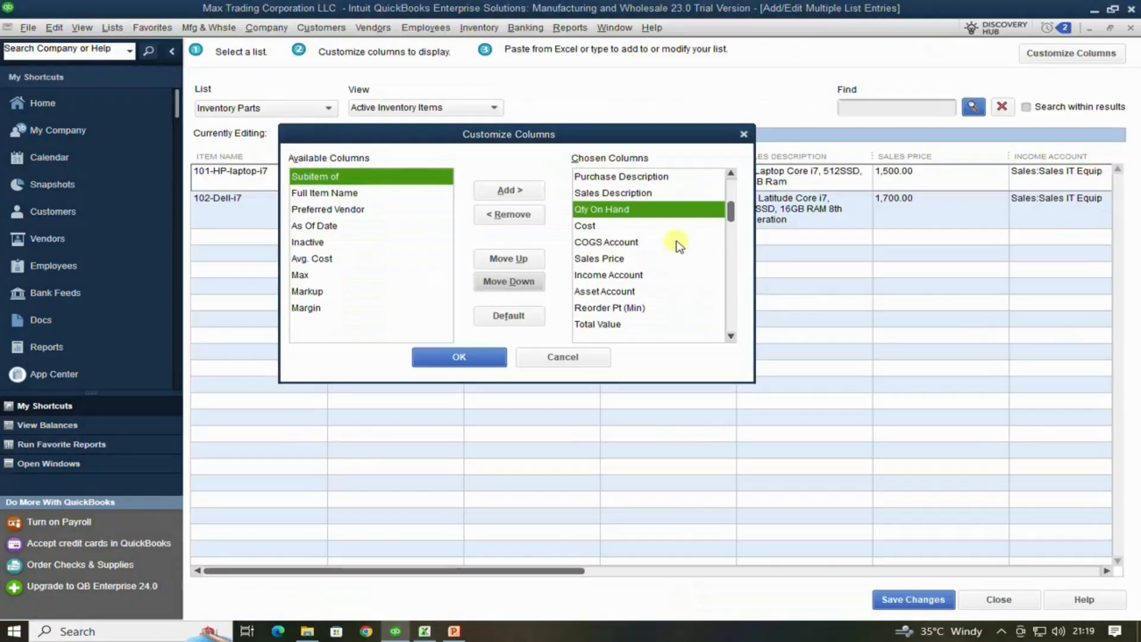
left_click(608, 242)
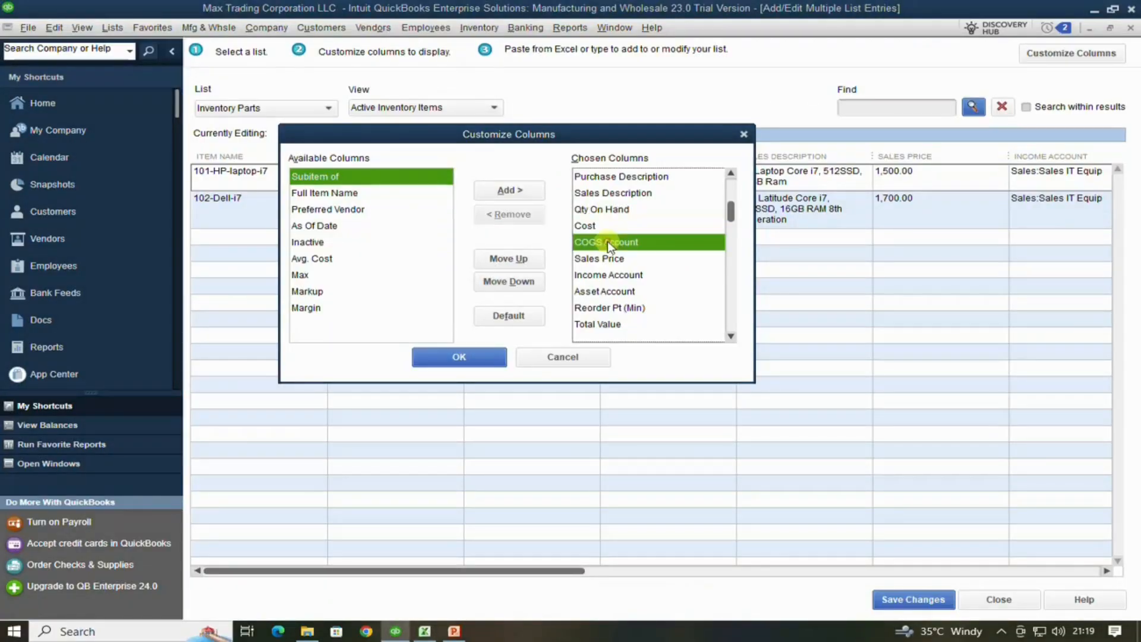
left_click(519, 261)
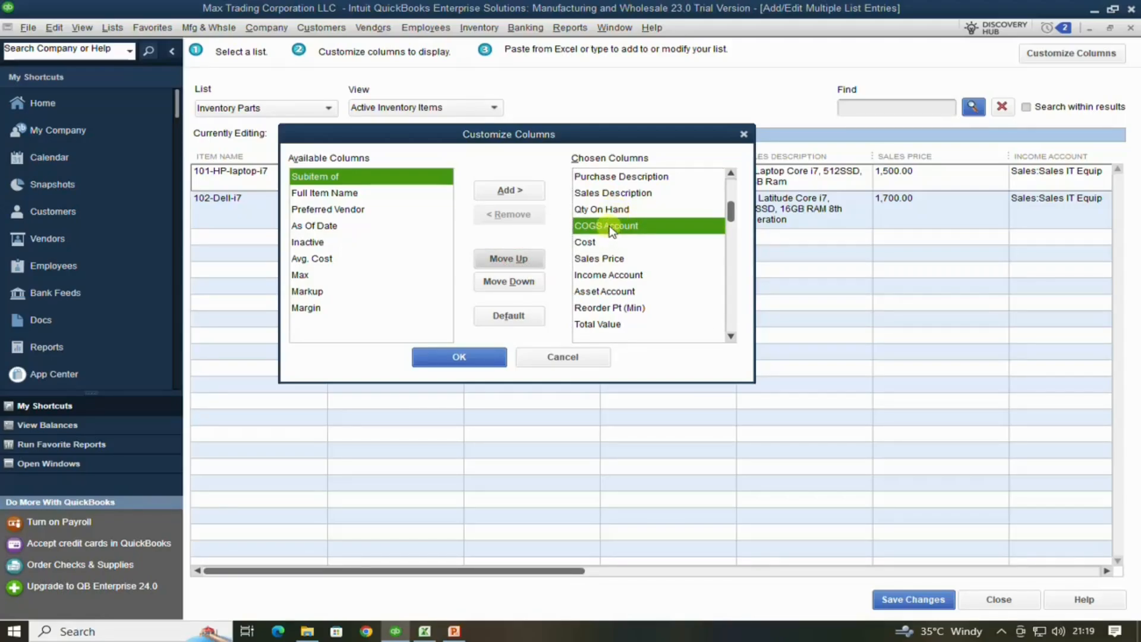
- Check the column after COGS Act in Excel, then move Income Account directly below COGS Account in QuickBooks
key("alt+Tab")
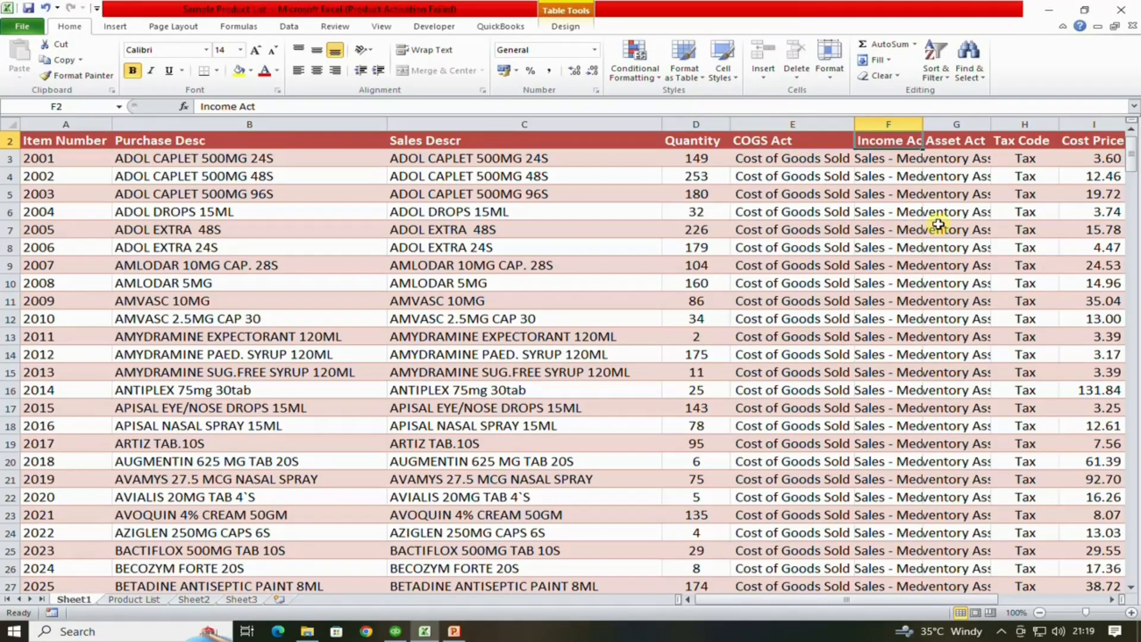
key("alt+Tab")
left_click(630, 276)
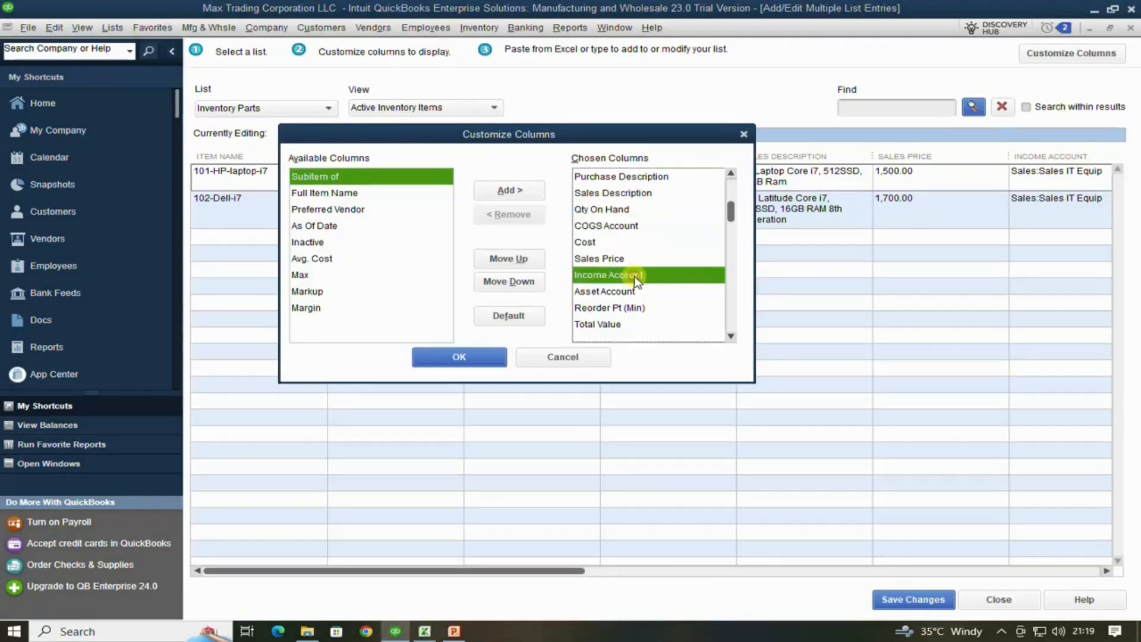
left_click(523, 258)
left_click(523, 257)
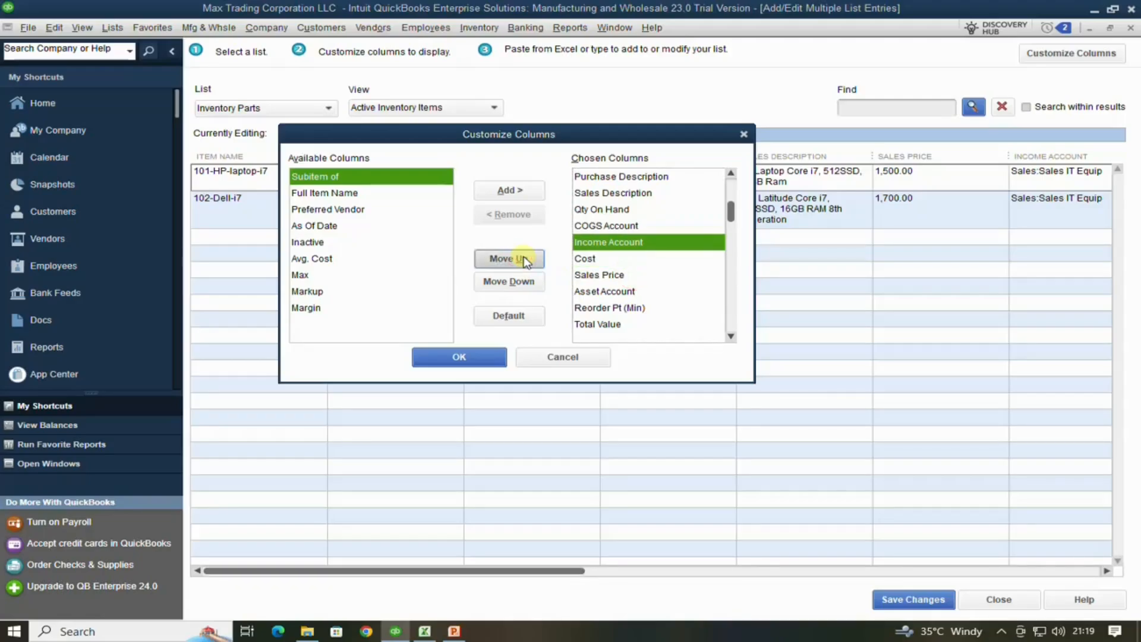
- Check the column after Income Act in Excel, then move Asset Account directly below Income Account in QuickBooks
key("alt+Tab")
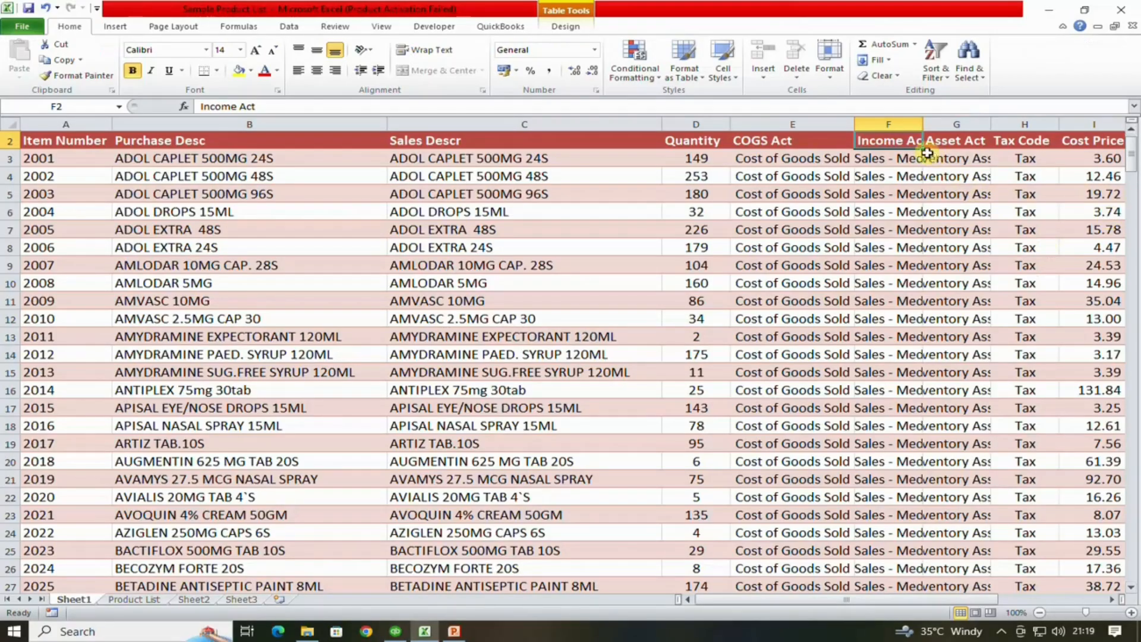
key("alt+Tab")
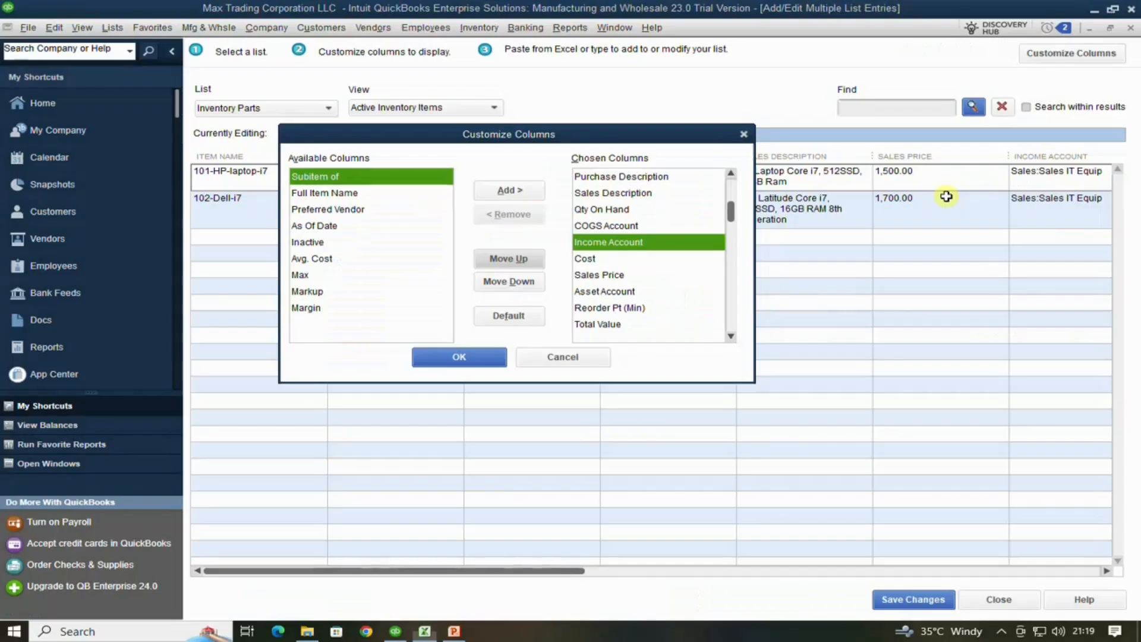
left_click(606, 292)
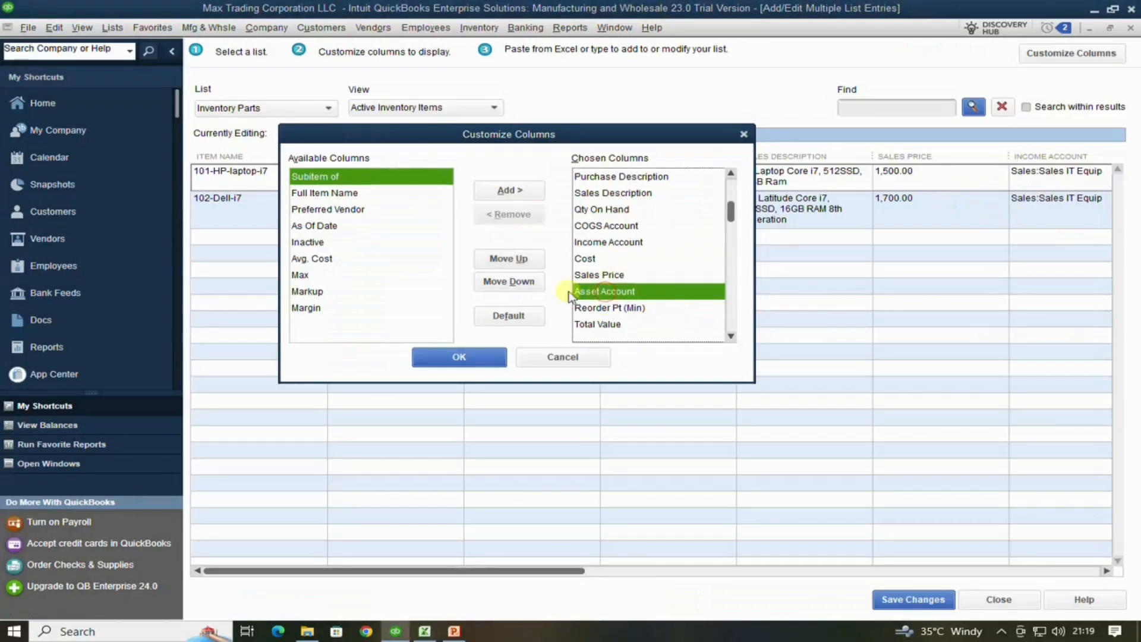
left_click(513, 258)
left_click(512, 258)
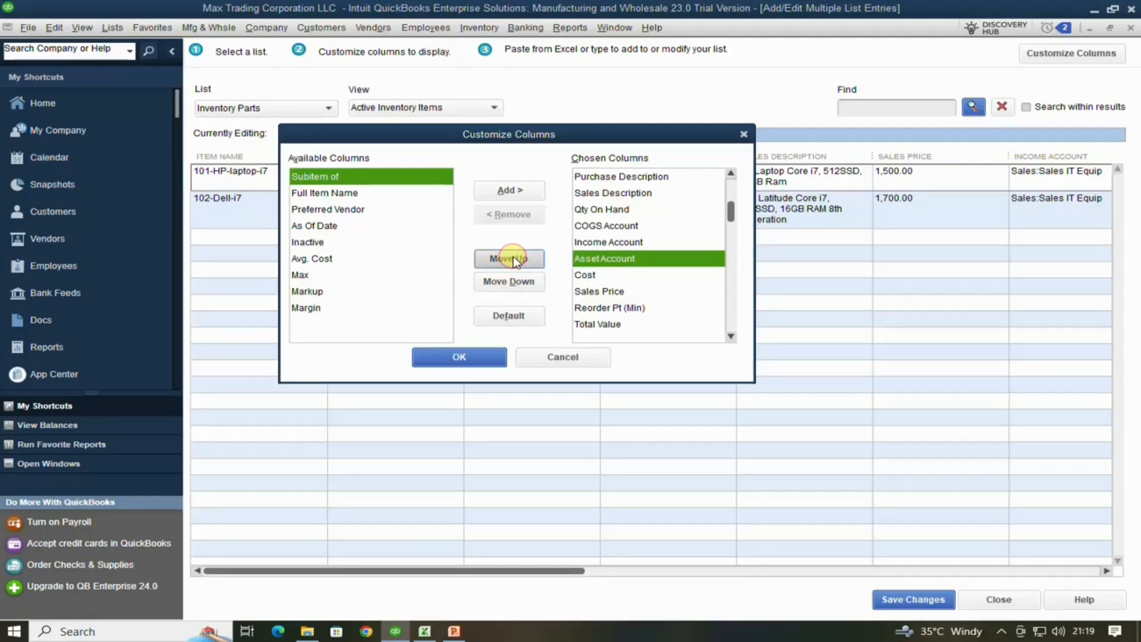
- Check the column after Asset Act in Excel, then move Sales Tax Code directly below Asset Account in QuickBooks
key("alt+Tab")
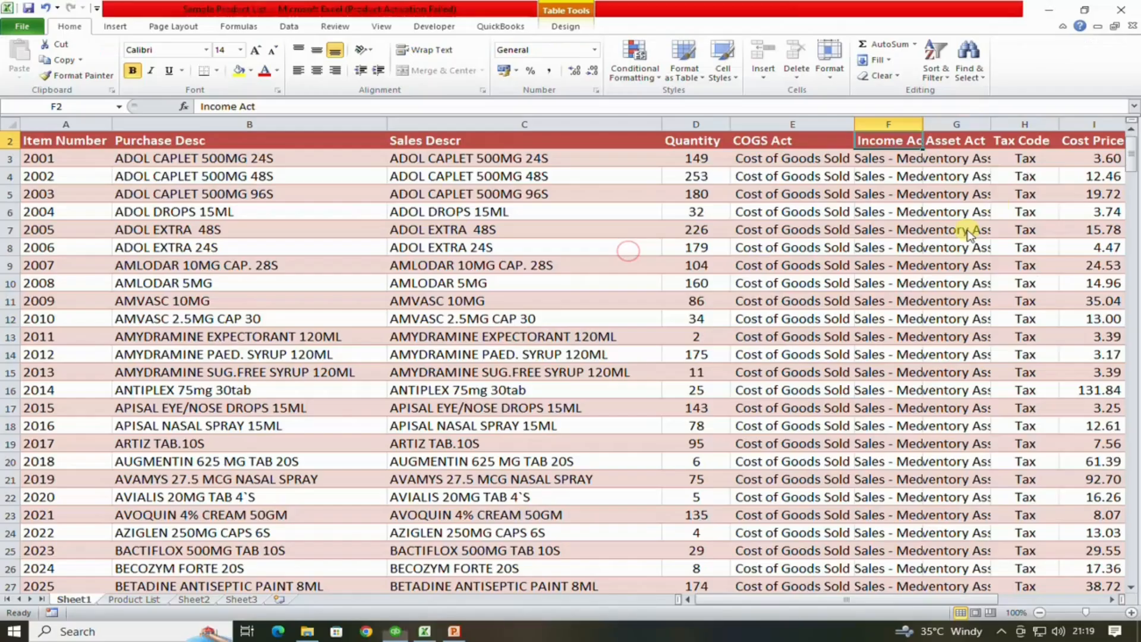
left_click(953, 140)
left_click(1018, 141)
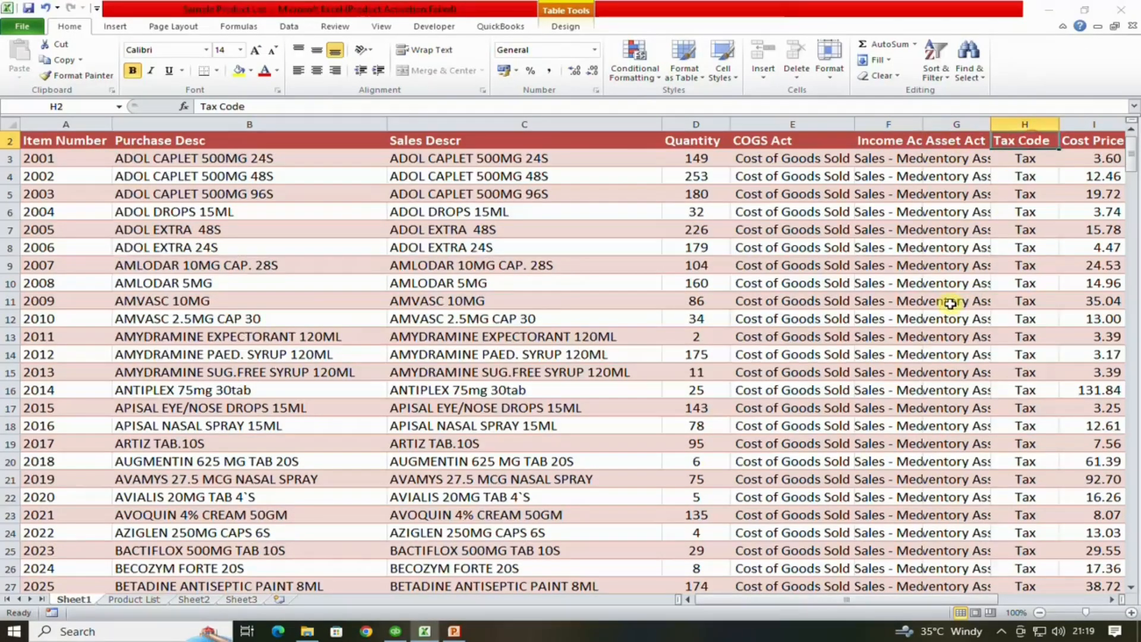
key("alt+Tab")
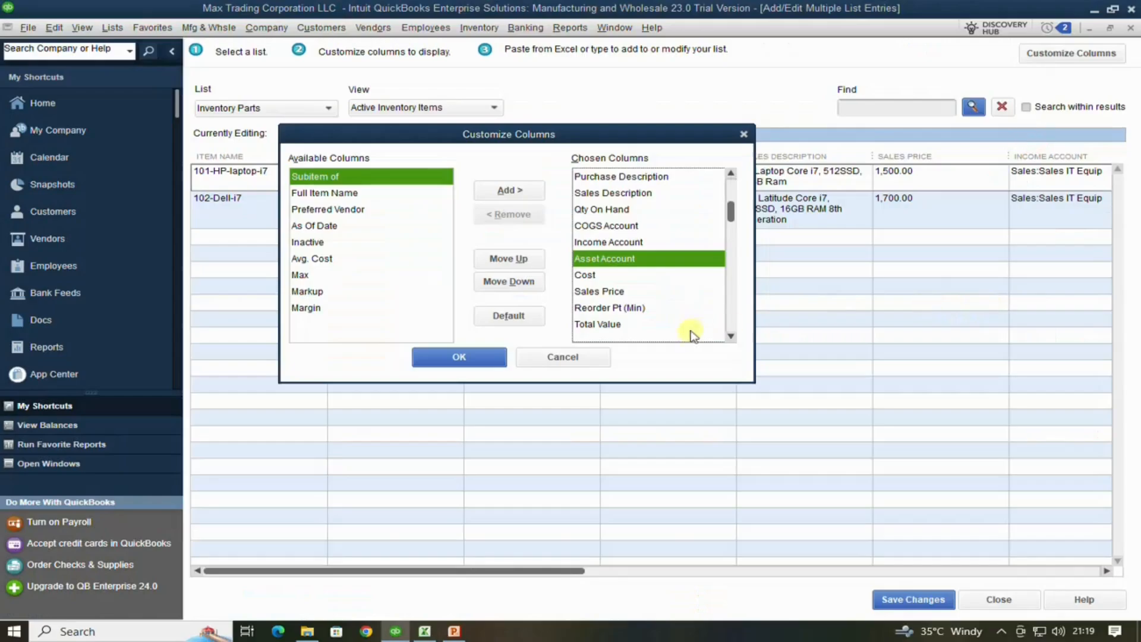
left_click(732, 337)
left_click(731, 336)
left_click(622, 308)
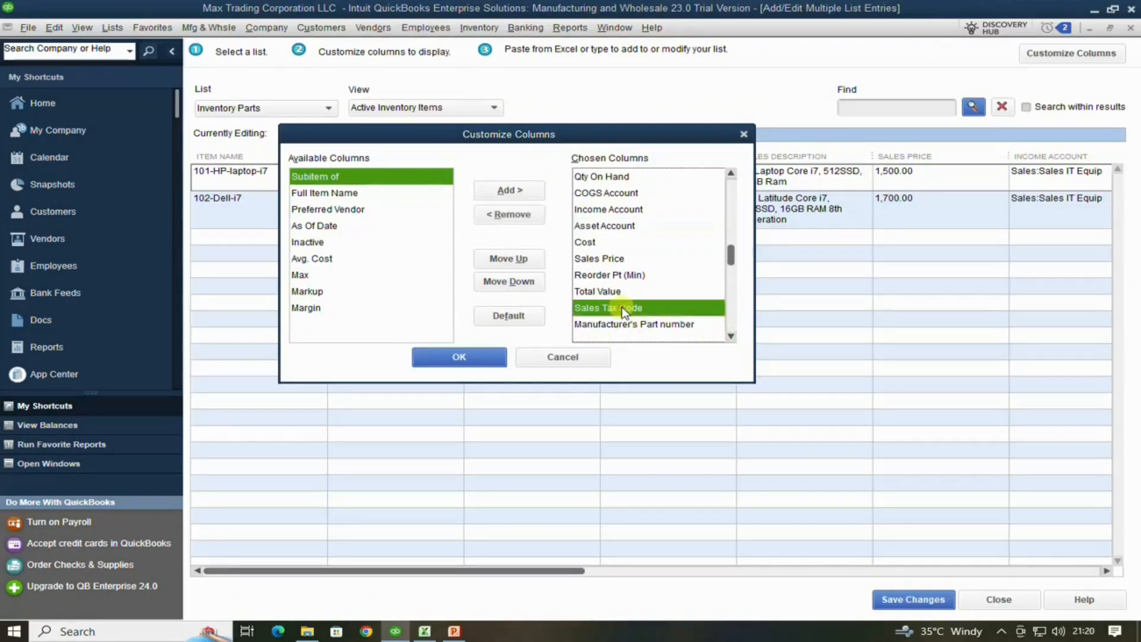
left_click(506, 260)
left_click(506, 259)
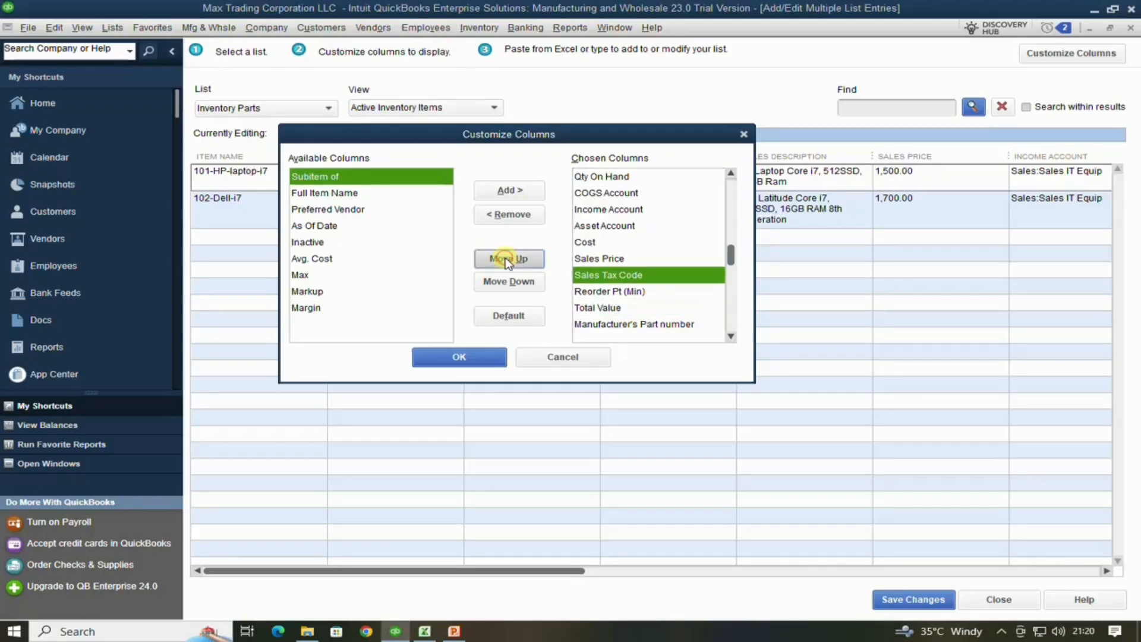
left_click(506, 259)
left_click(506, 259)
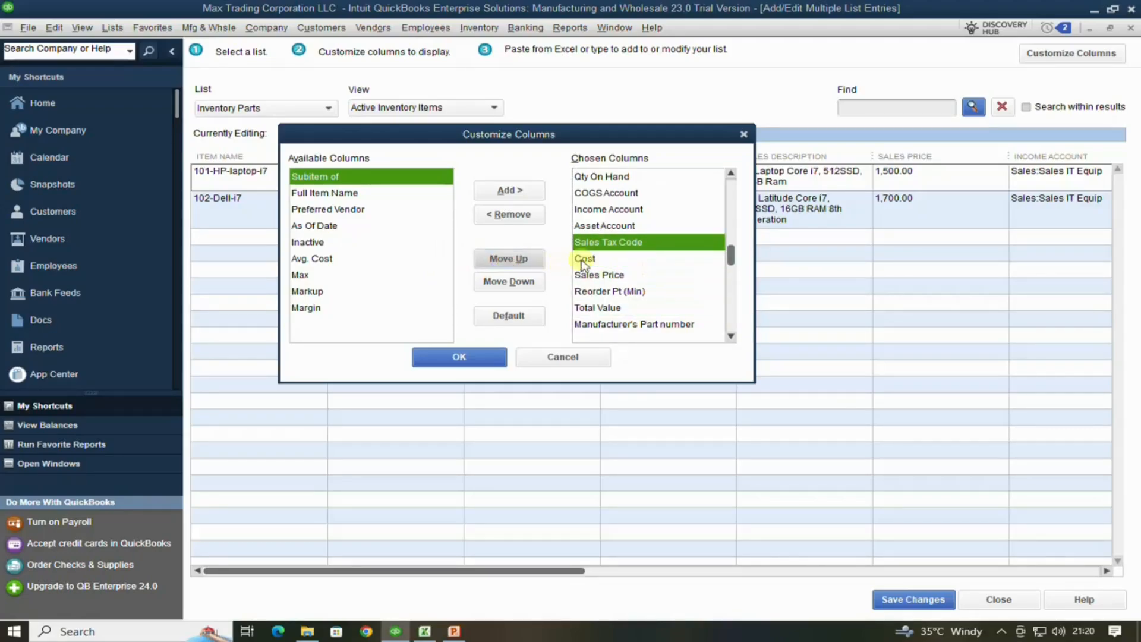
- Compare the position of the Cost Price column in Excel with the chosen Cost column in QuickBooks
key("alt+Tab")
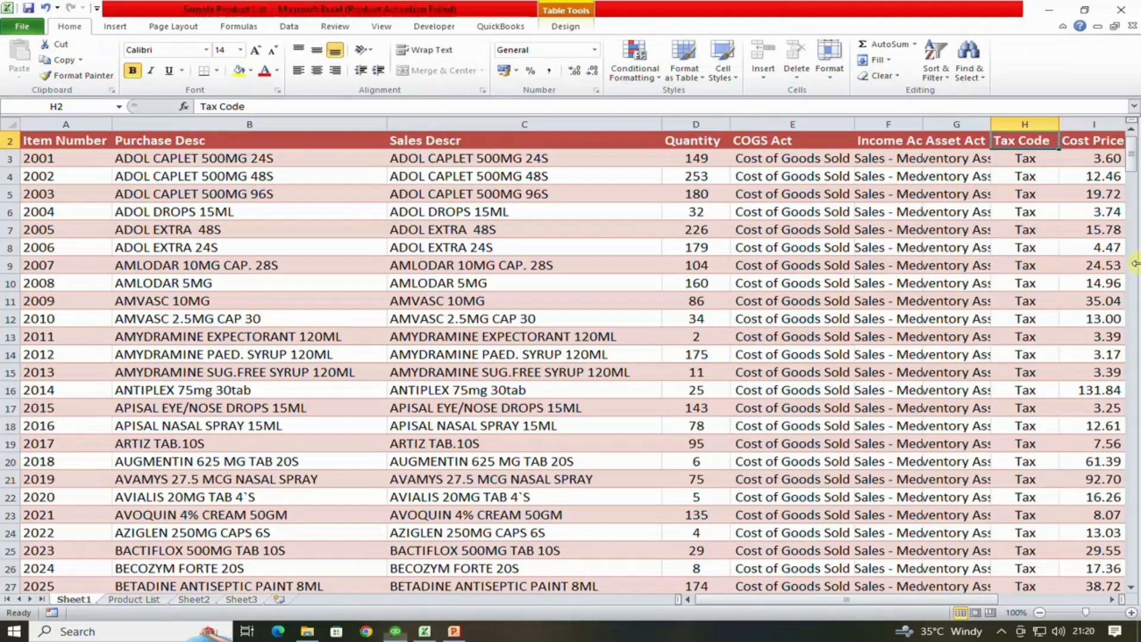
left_click(1097, 140)
key("alt+Tab")
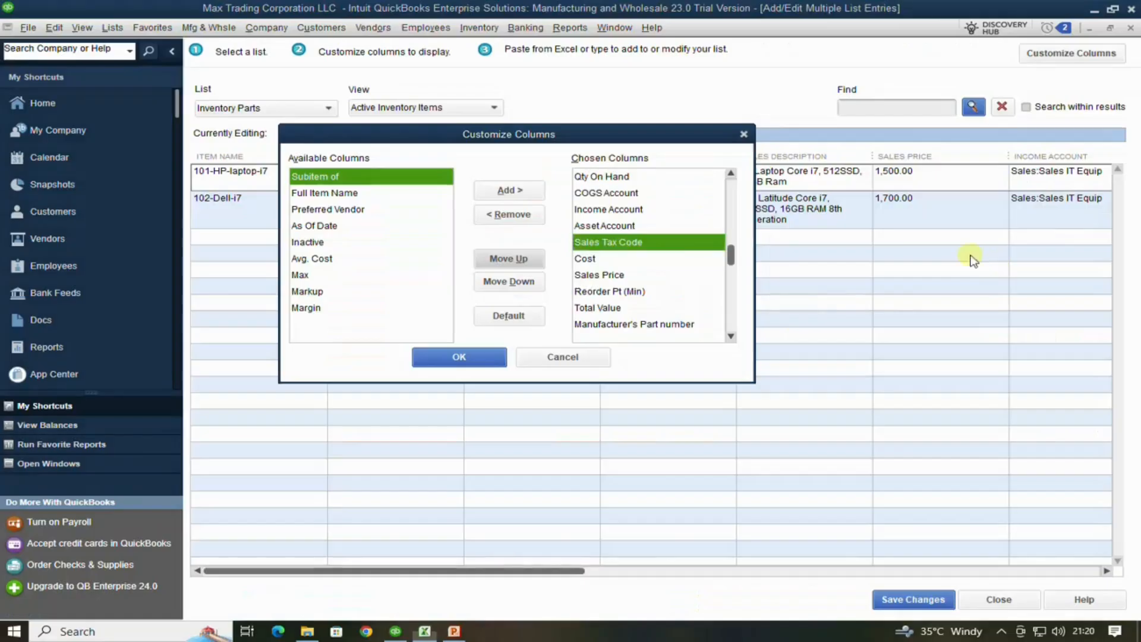
left_click(588, 260)
key("alt+Tab")
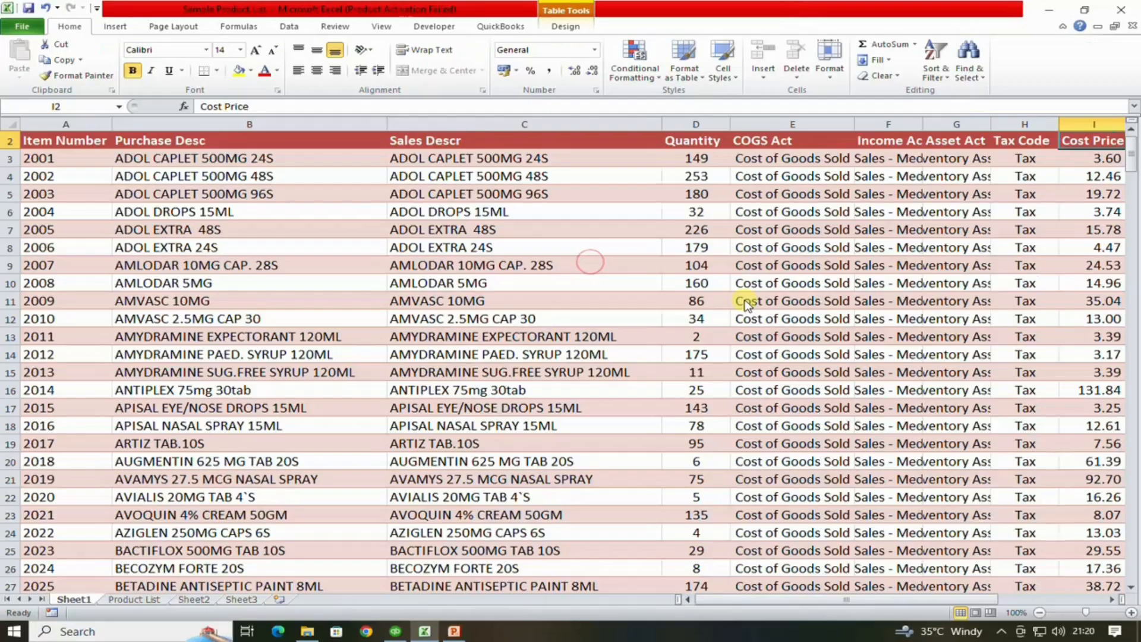
- Check the column after Cost Price in Excel and compare it with the chosen column below Cost in QuickBooks
key("Right")
key("alt+Tab")
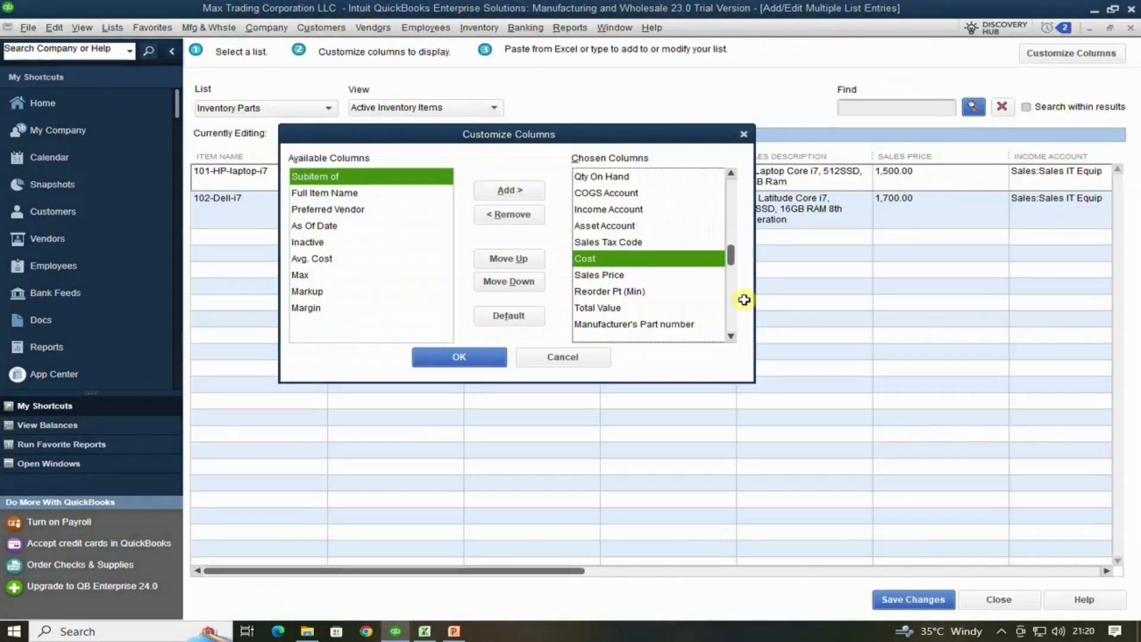
key("Down")
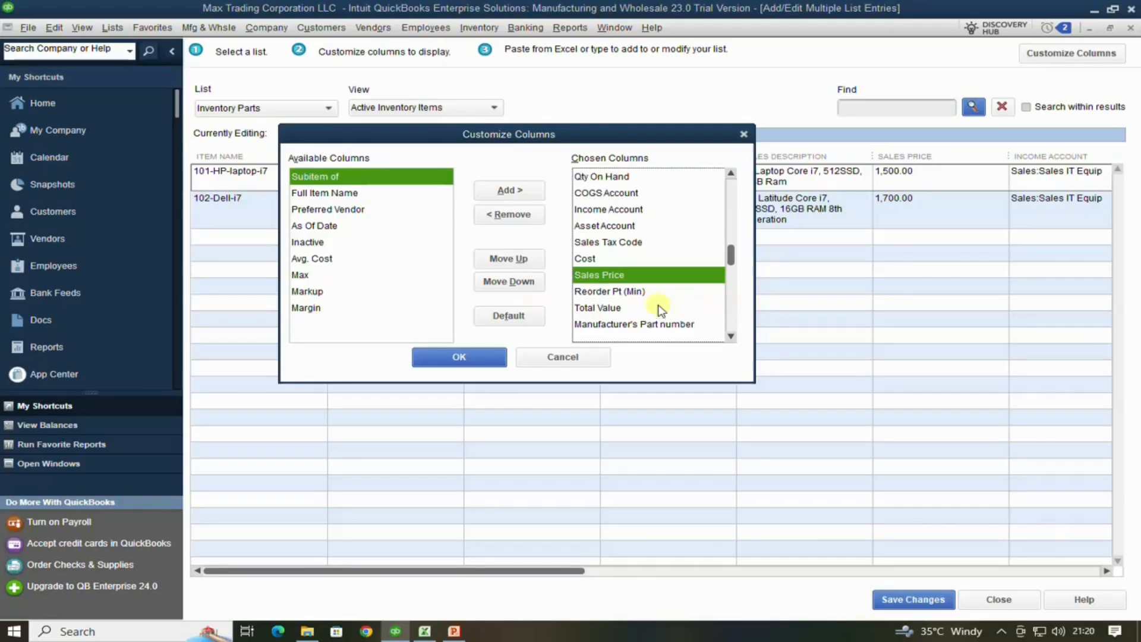
- Remove Reorder Pt (Min), Total Value, Manufacturer's Part number, Lot Number Blank, Lot Number Not in Inventory and Category from the chosen columns and apply the layout
left_click(613, 292)
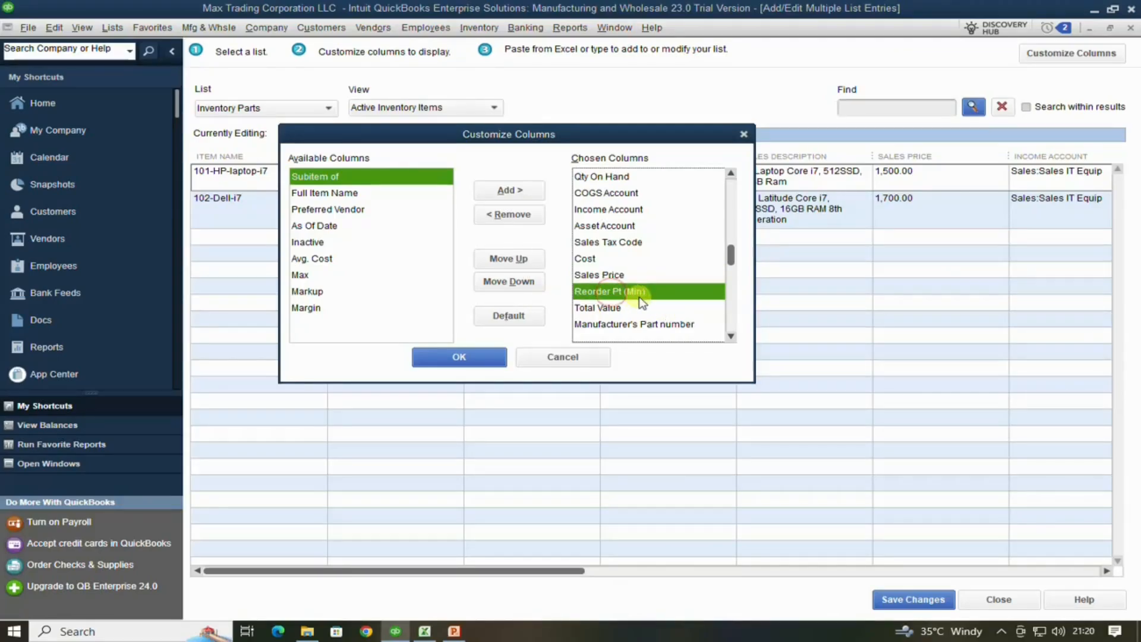
left_click(509, 214)
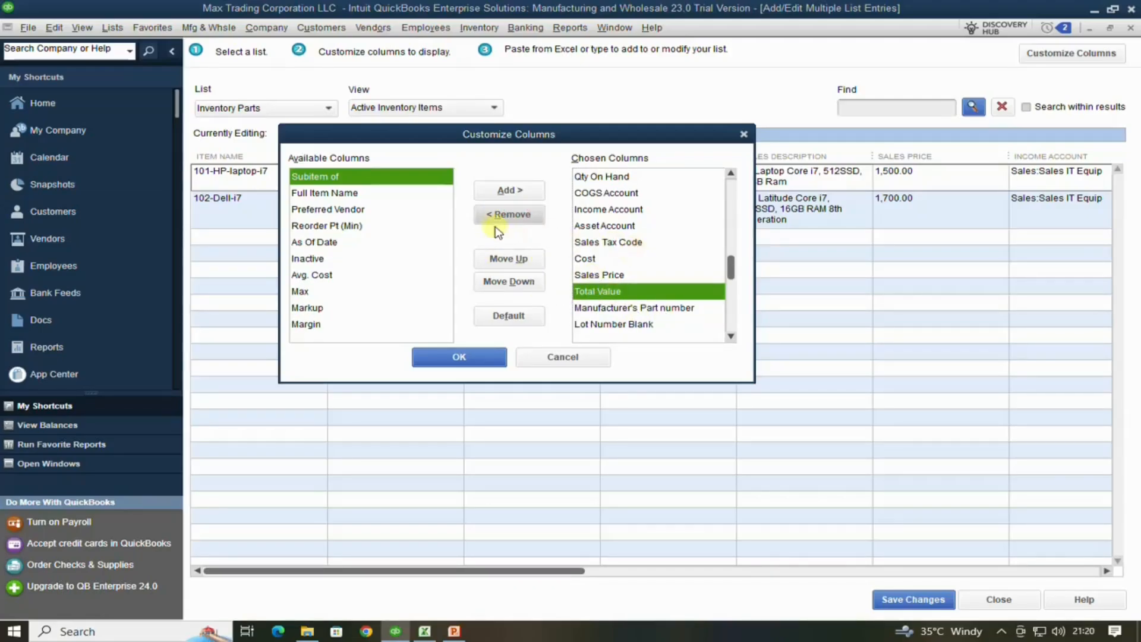
left_click(498, 215)
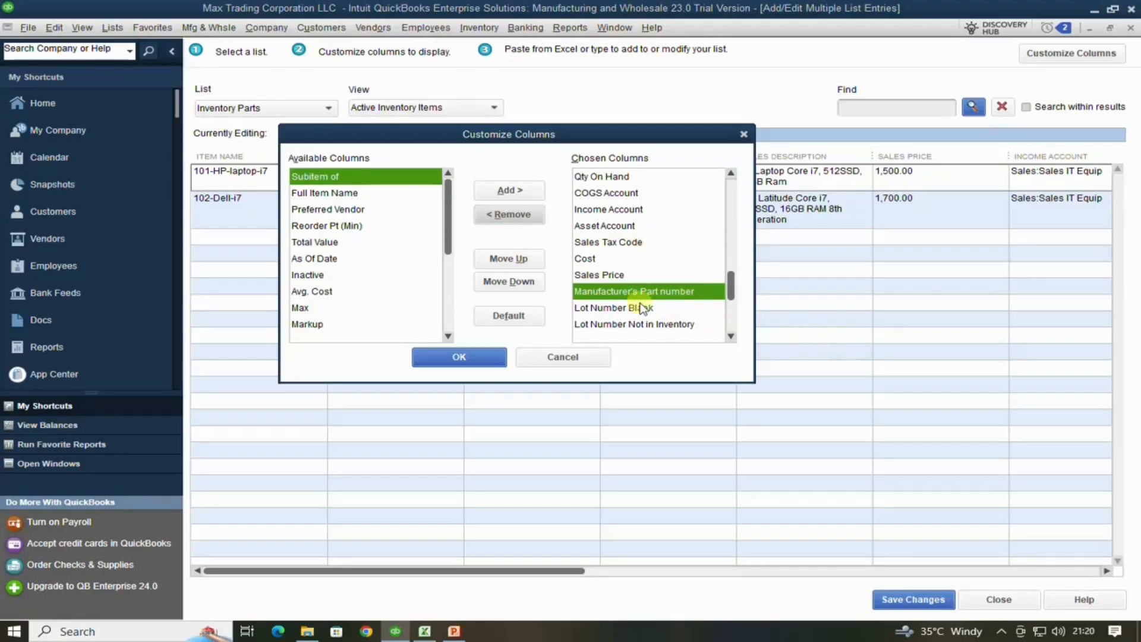
left_click(499, 214)
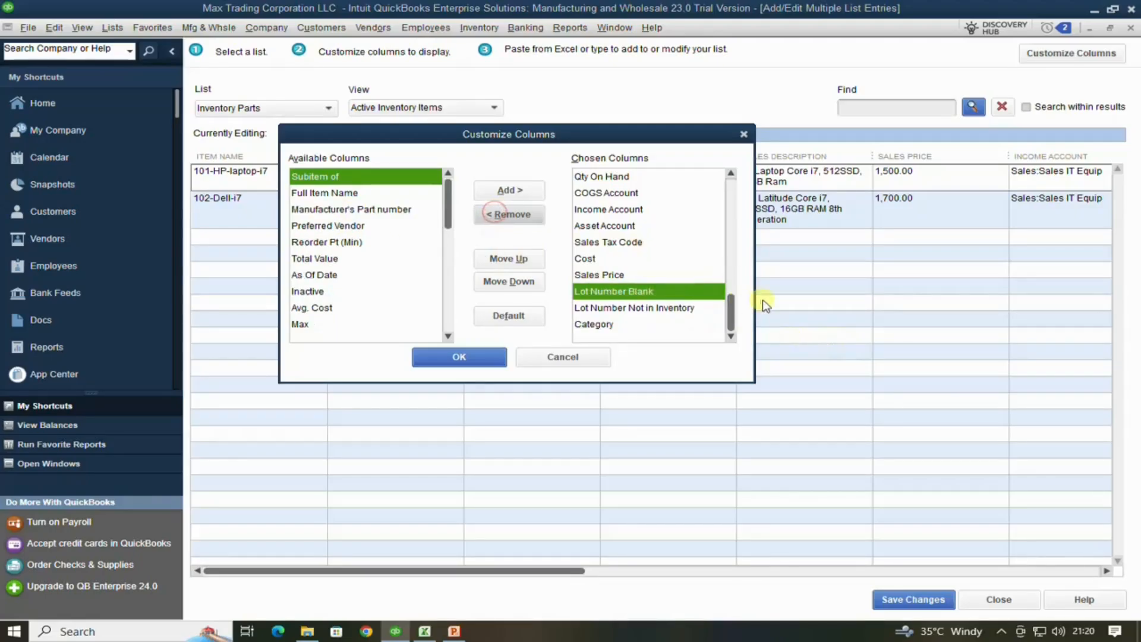
left_click(515, 219)
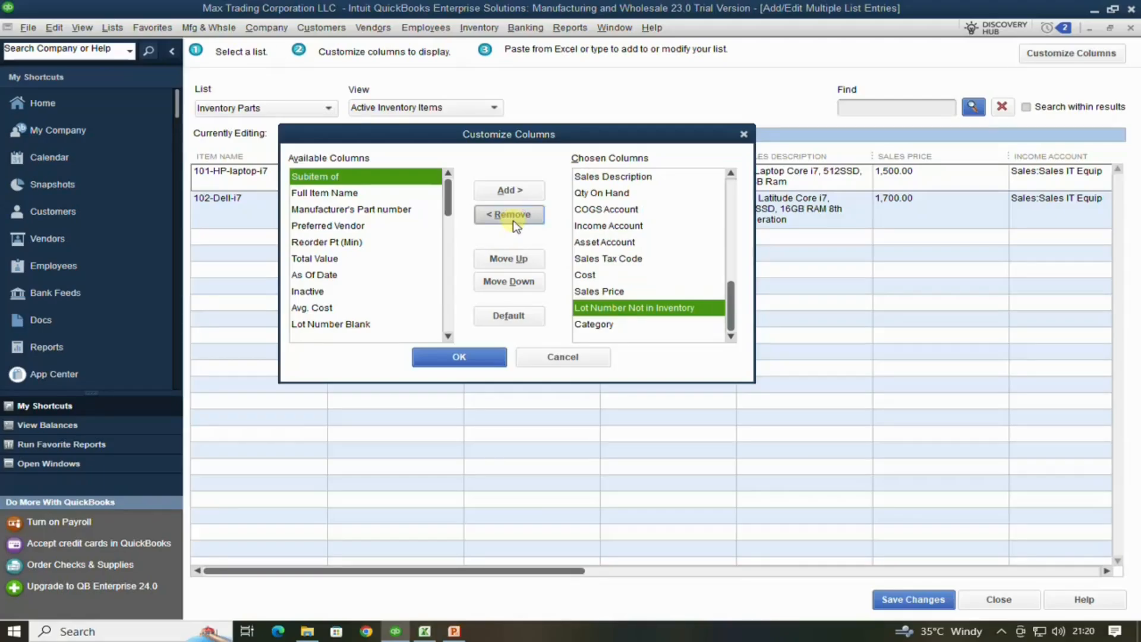
left_click(513, 217)
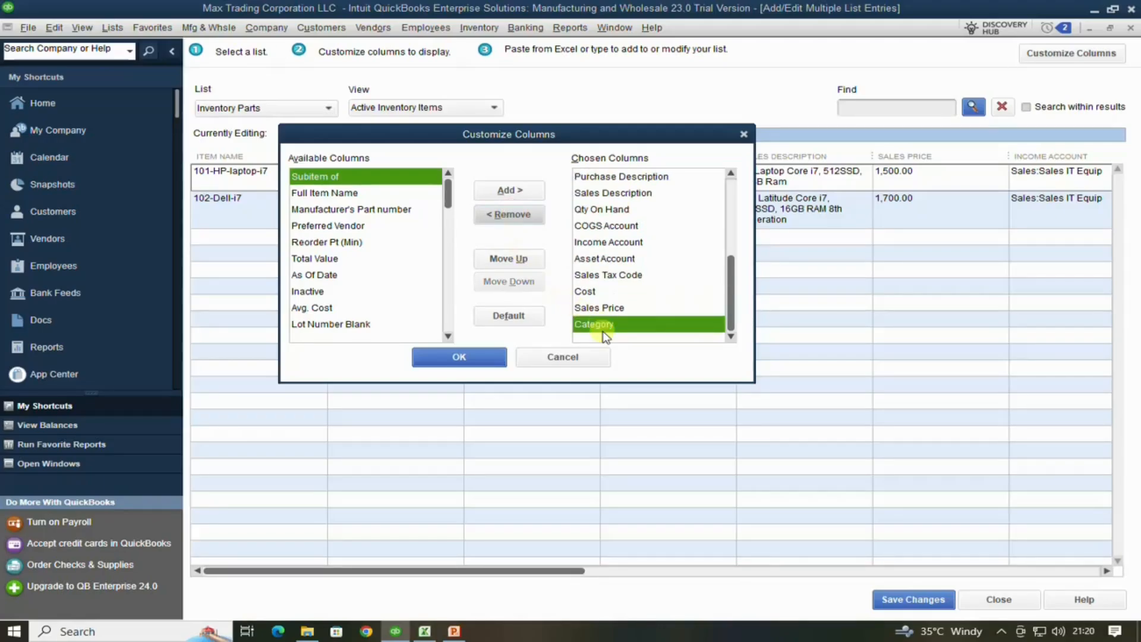
left_click(510, 215)
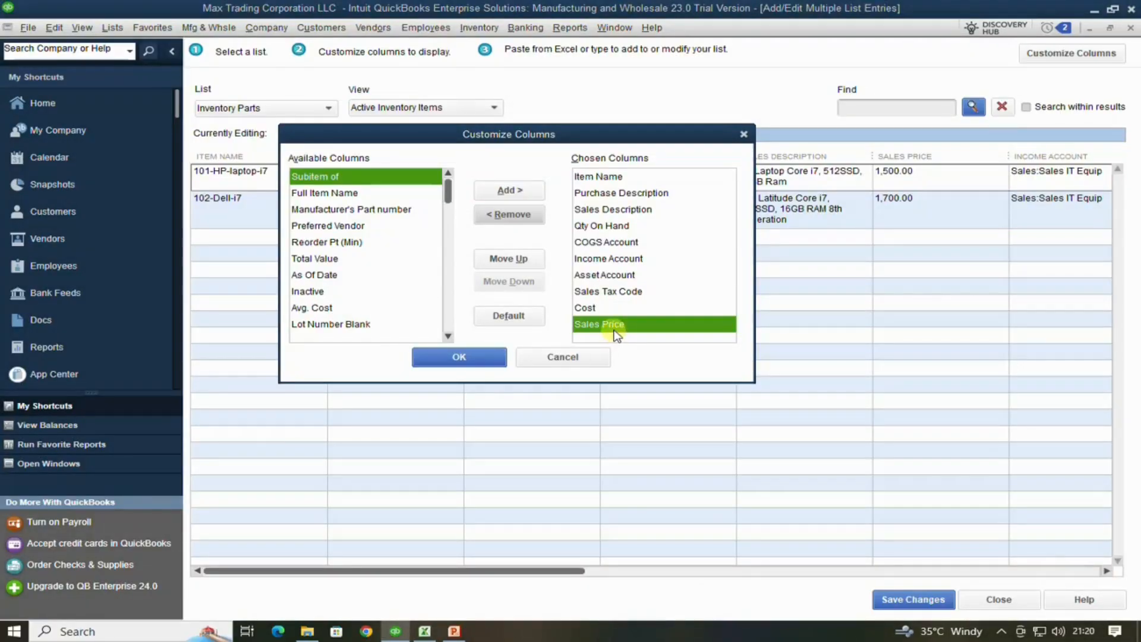
scroll(615, 332, "down", 1)
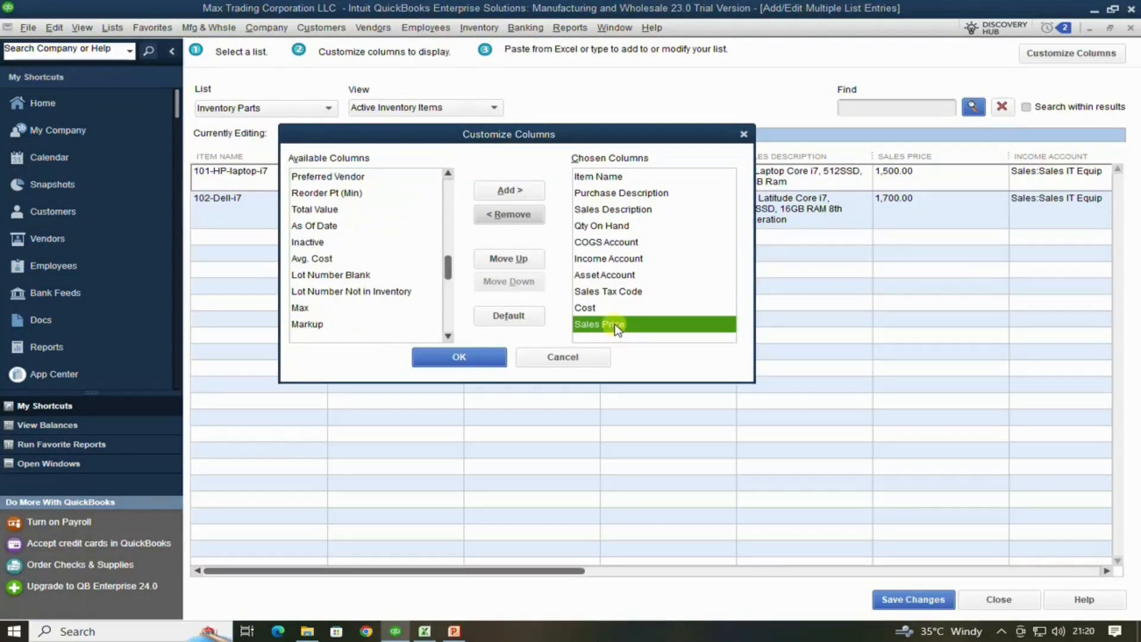
left_click(450, 360)
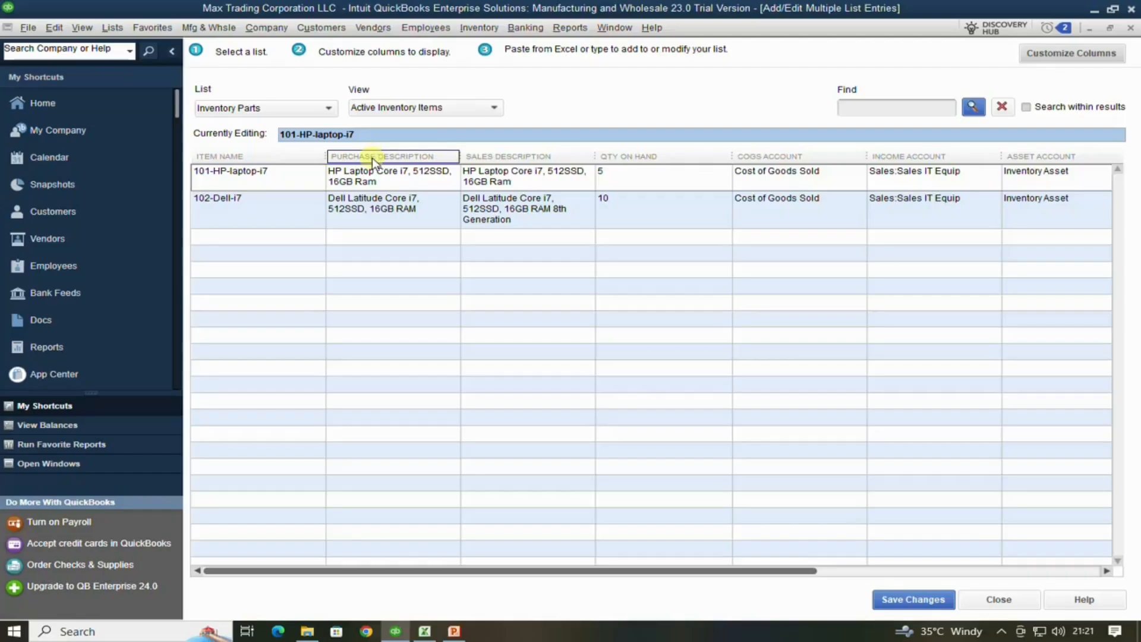
- Review the QuickBooks column headers from Sales Description to Income Account and compare them with the Excel product list
left_click(547, 157)
left_click(629, 159)
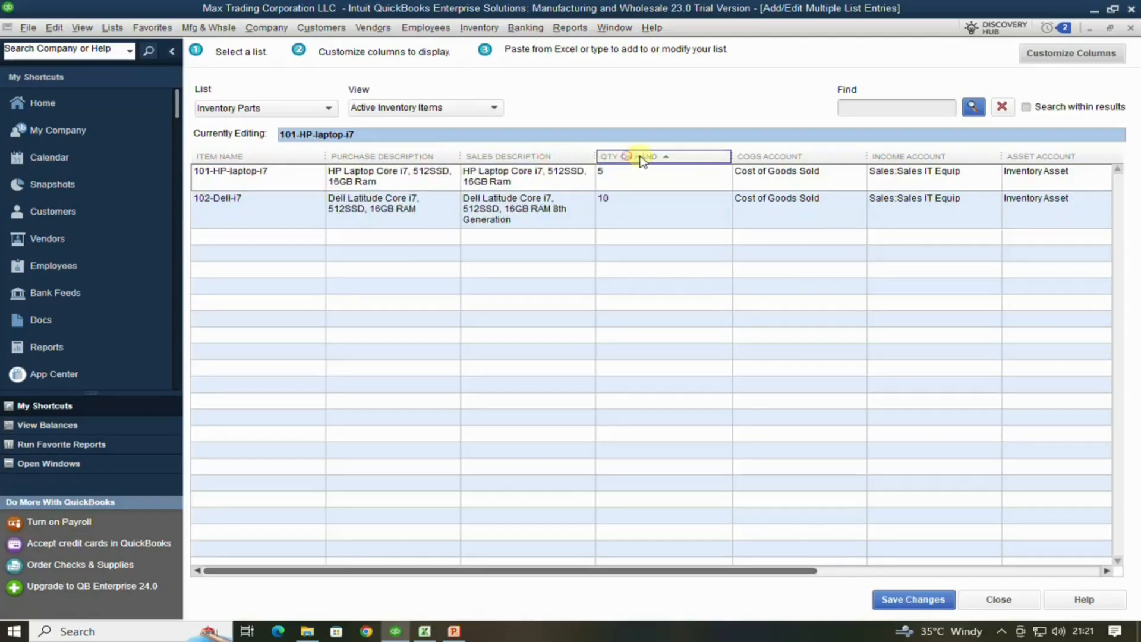
left_click(771, 157)
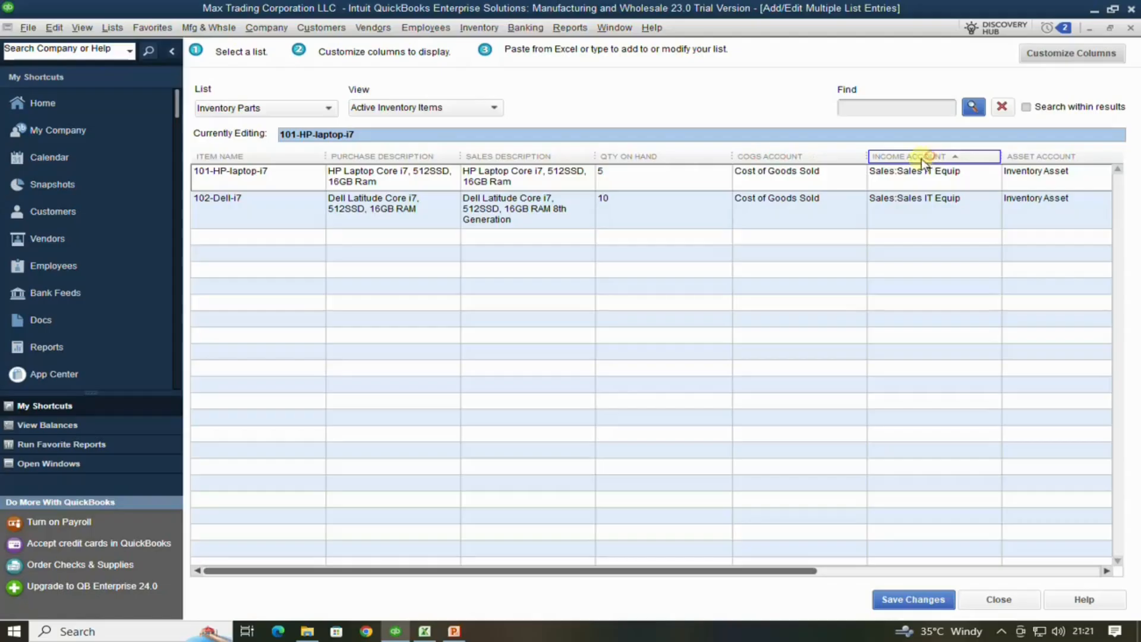
key("alt+Tab")
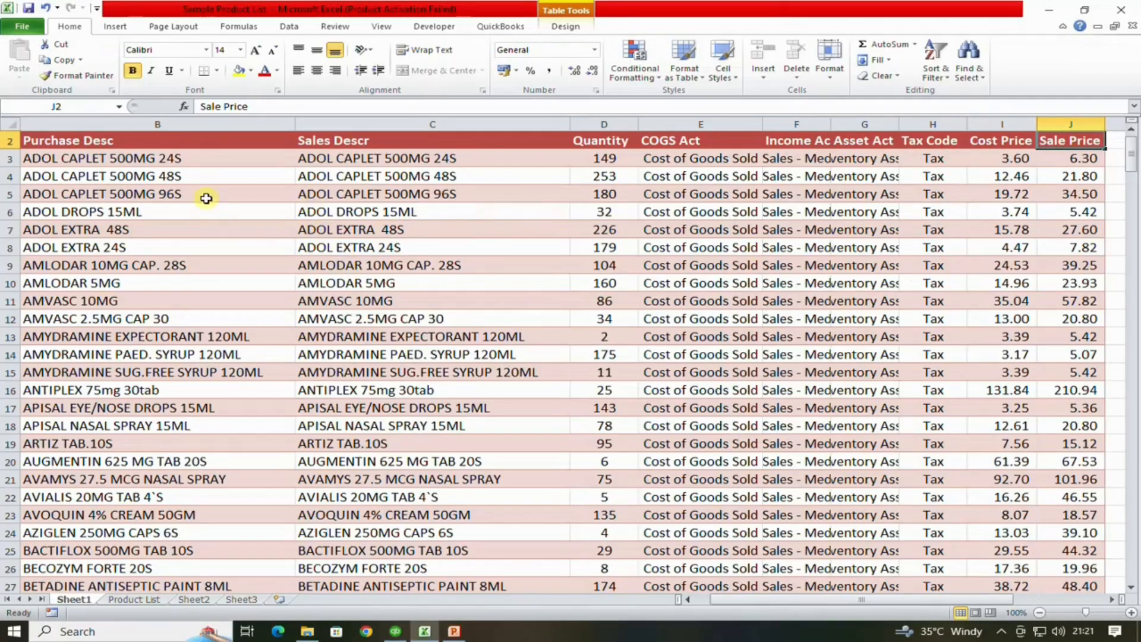
- Select all product rows in the Excel table below the header, from item number 2001 through the last Sale Price cell
left_click(224, 212)
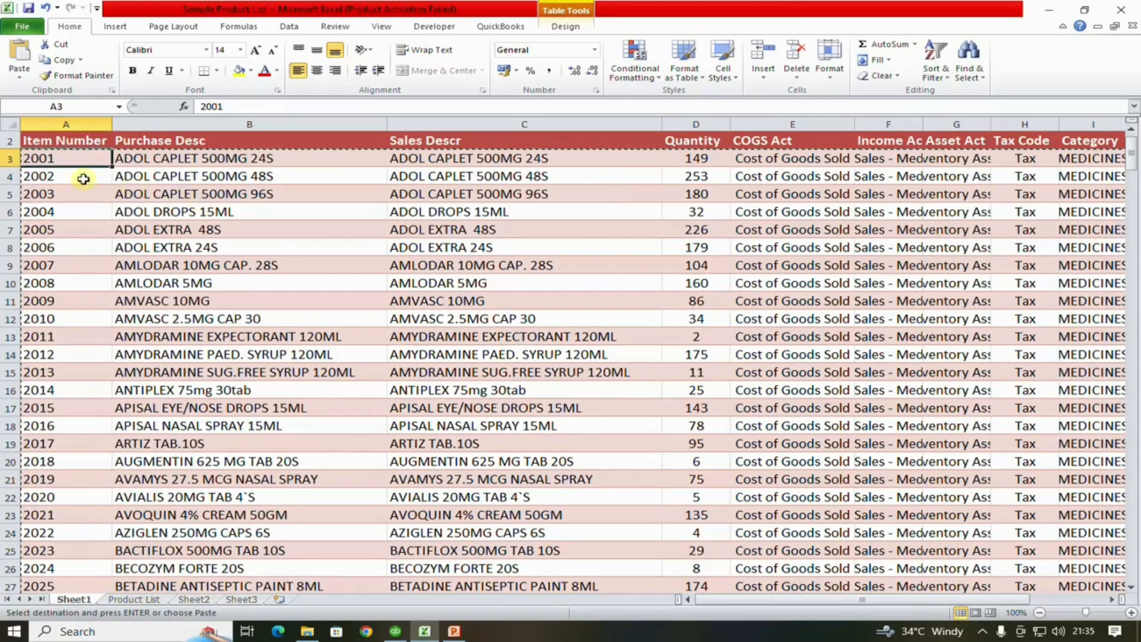
left_click(162, 176)
left_click(45, 160)
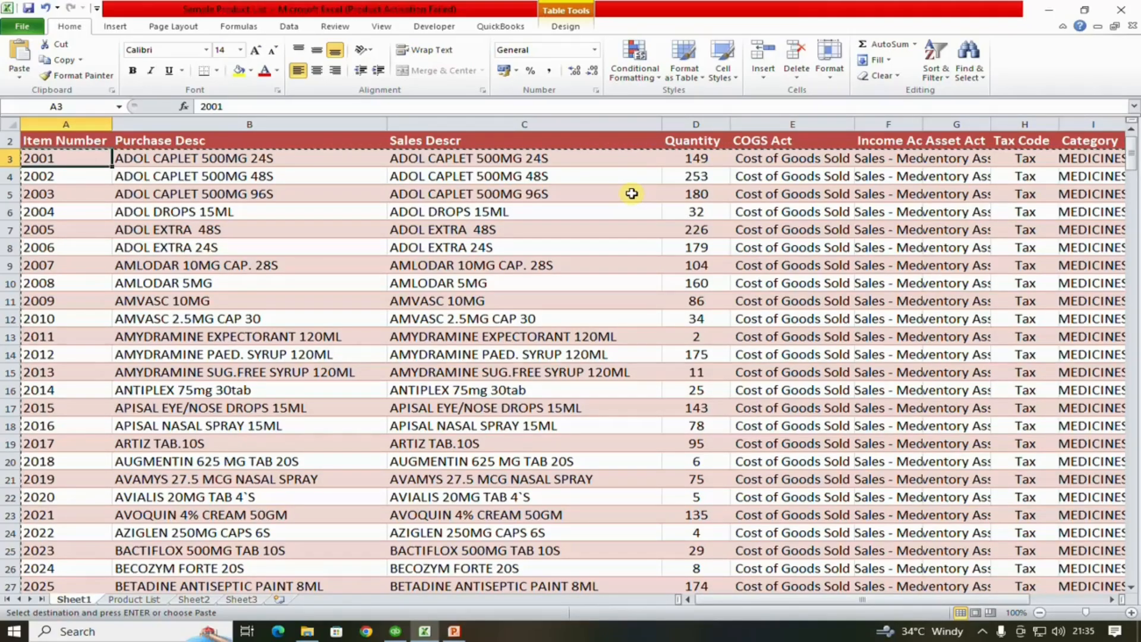
key("ctrl+shift+Right")
key("ctrl+shift+Down")
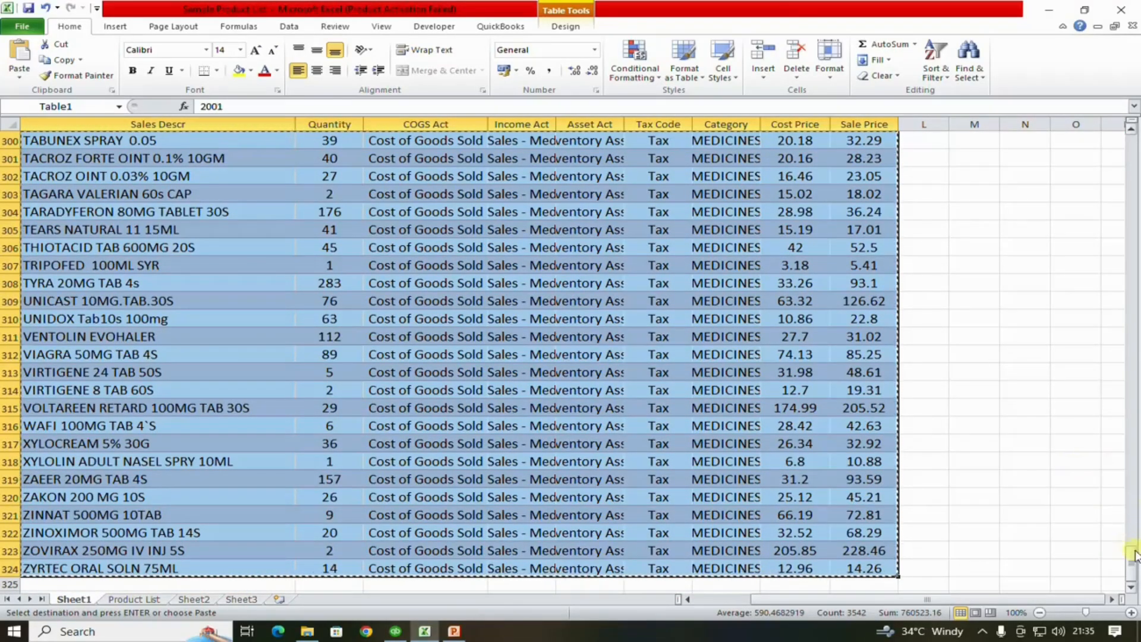
left_click_drag(1134, 560, 1133, 126)
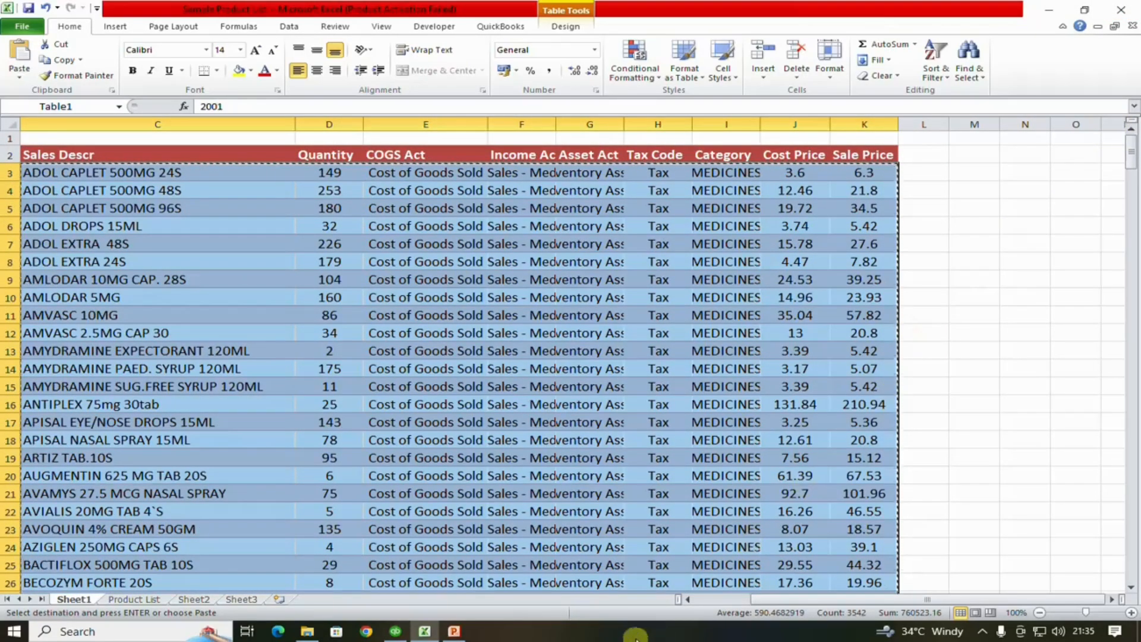
- Switch to QuickBooks and paste the copied product rows into the first empty Item Name row below 102-Dell-i7
left_click(395, 631)
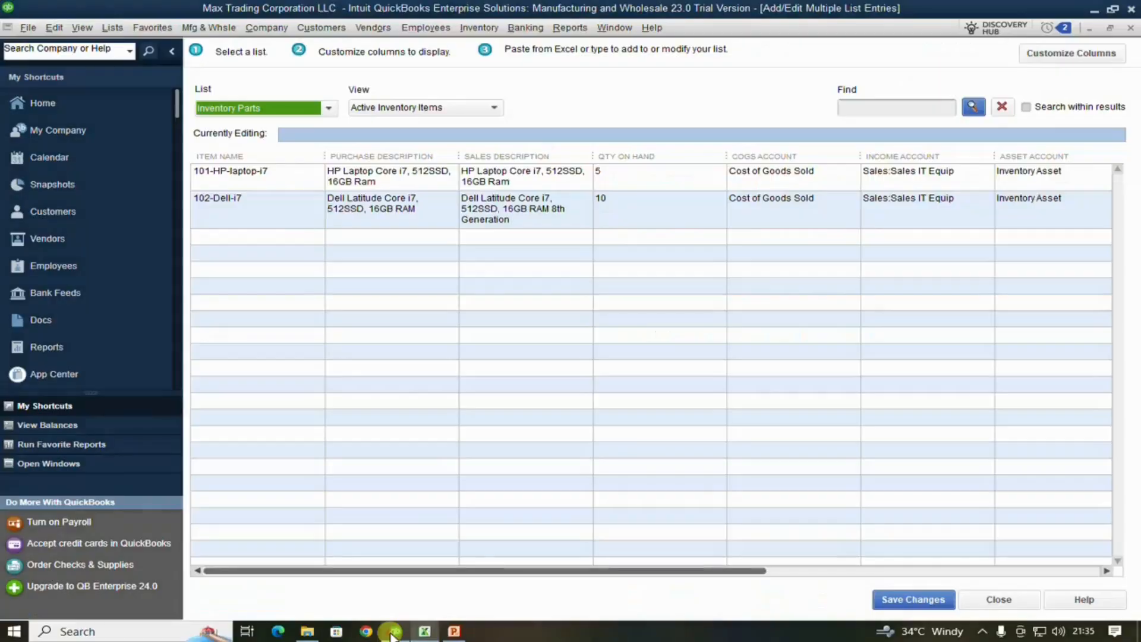
left_click(250, 237)
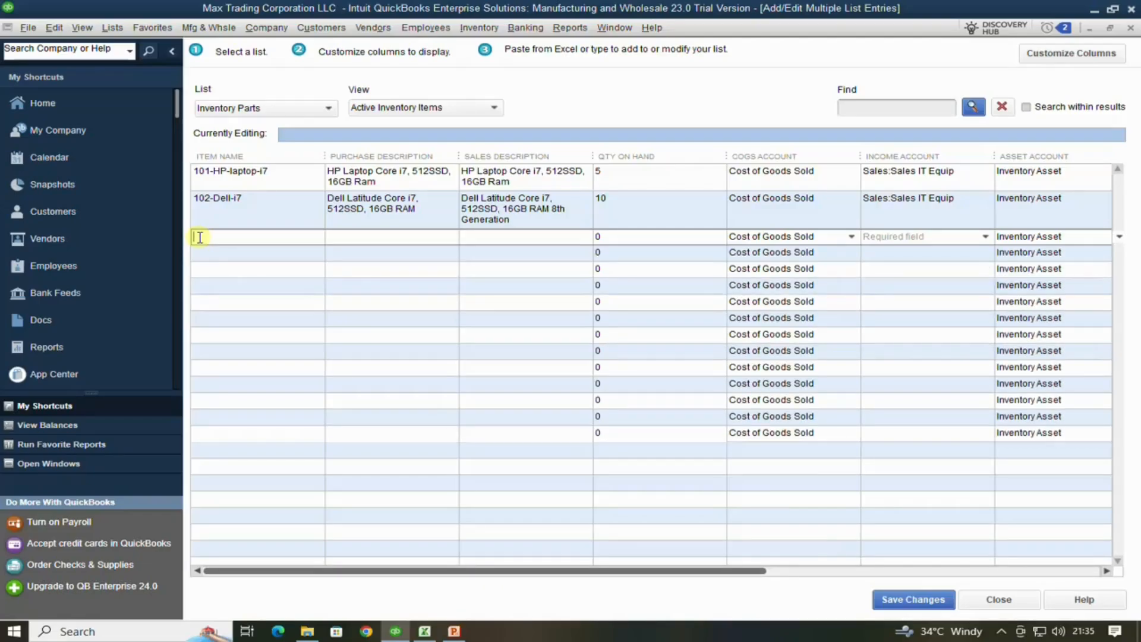
key("ctrl+v")
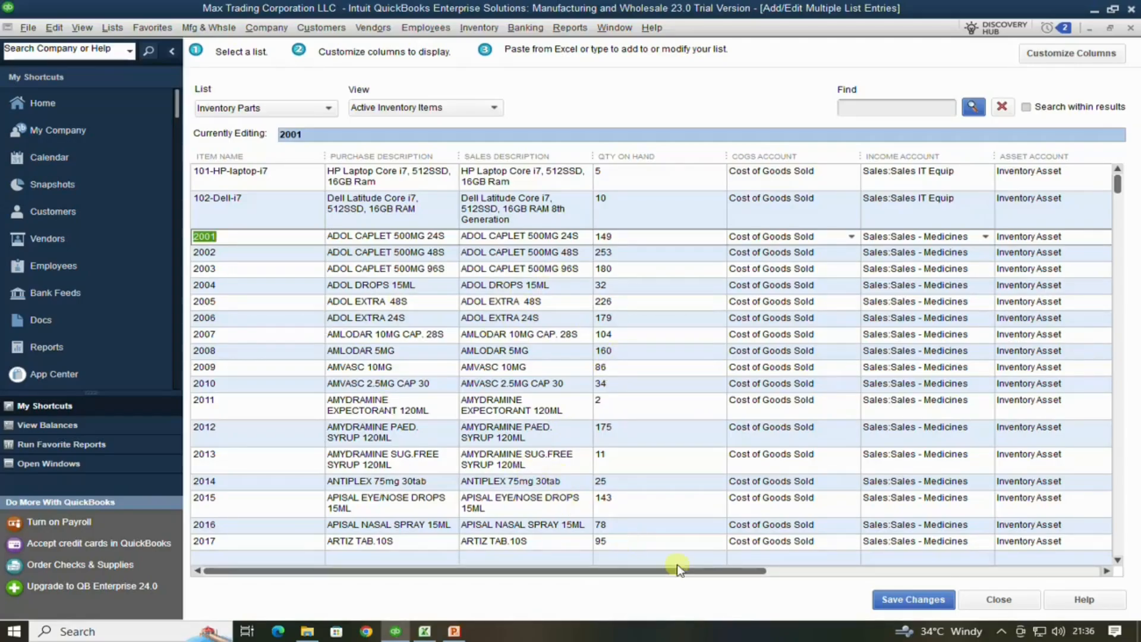
left_click_drag(714, 571, 650, 580)
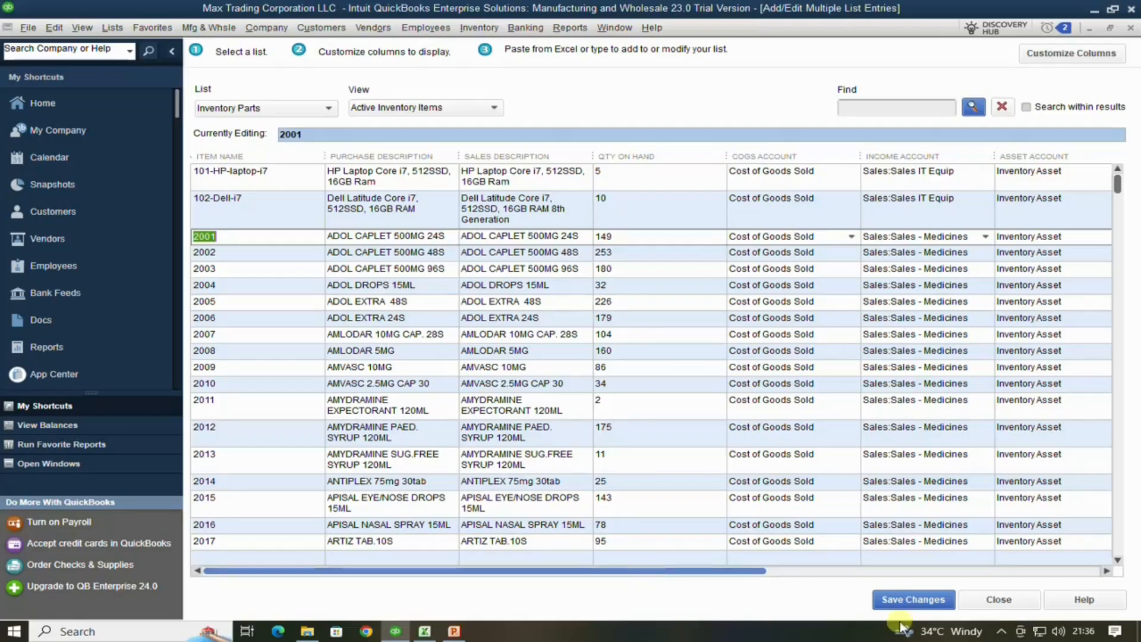
- Save the pasted inventory part records and close the Add/Edit Multiple List Entries window
left_click(931, 602)
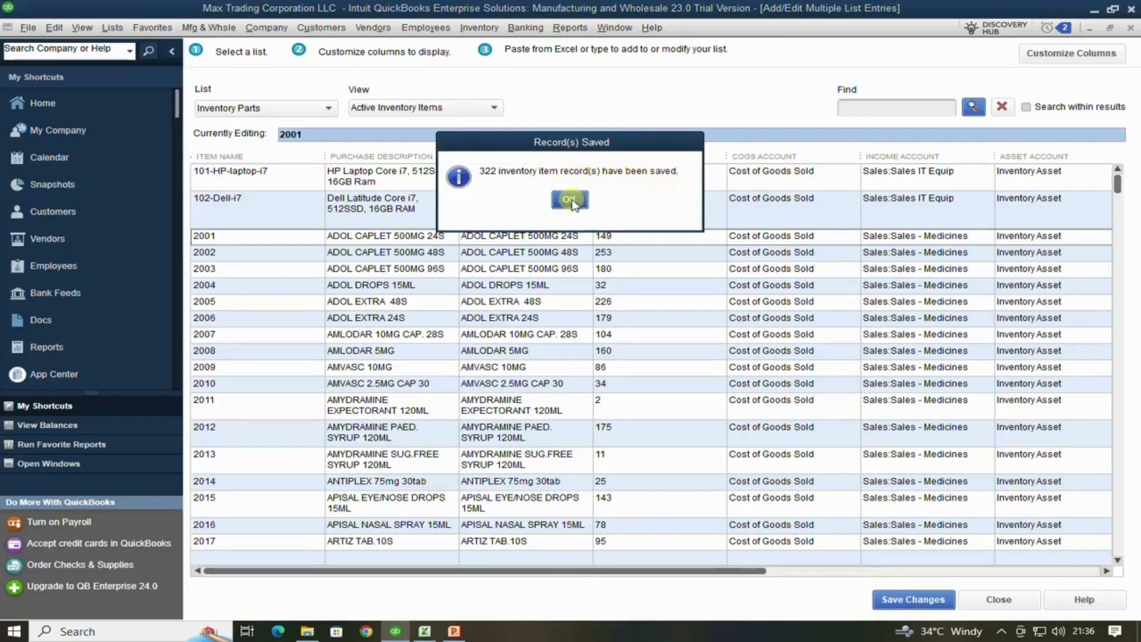
left_click(572, 201)
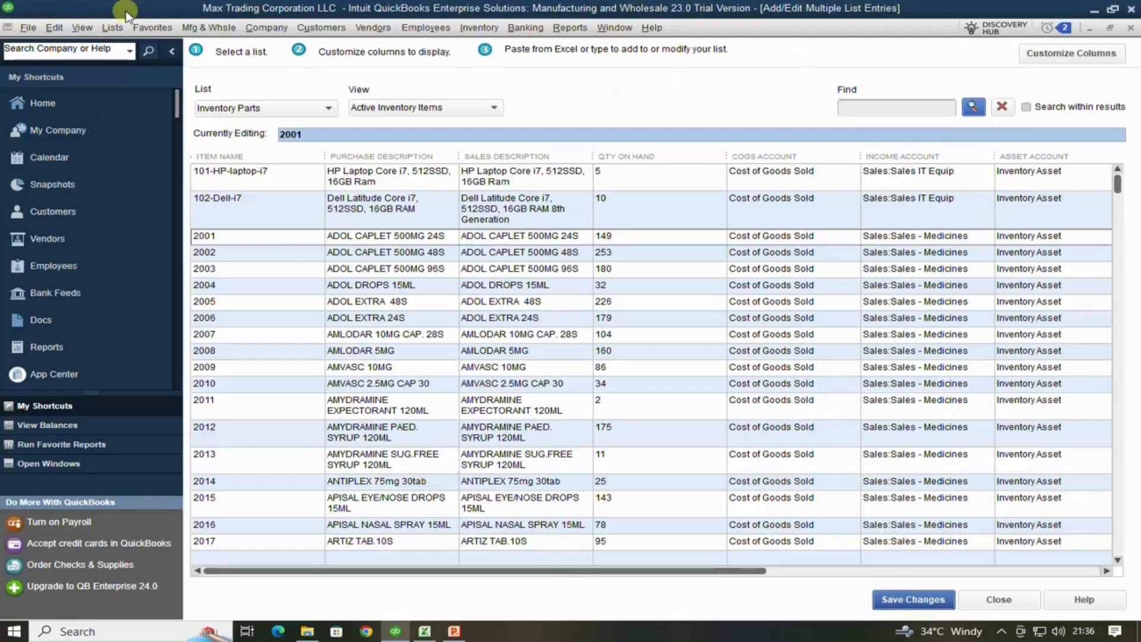
left_click(992, 598)
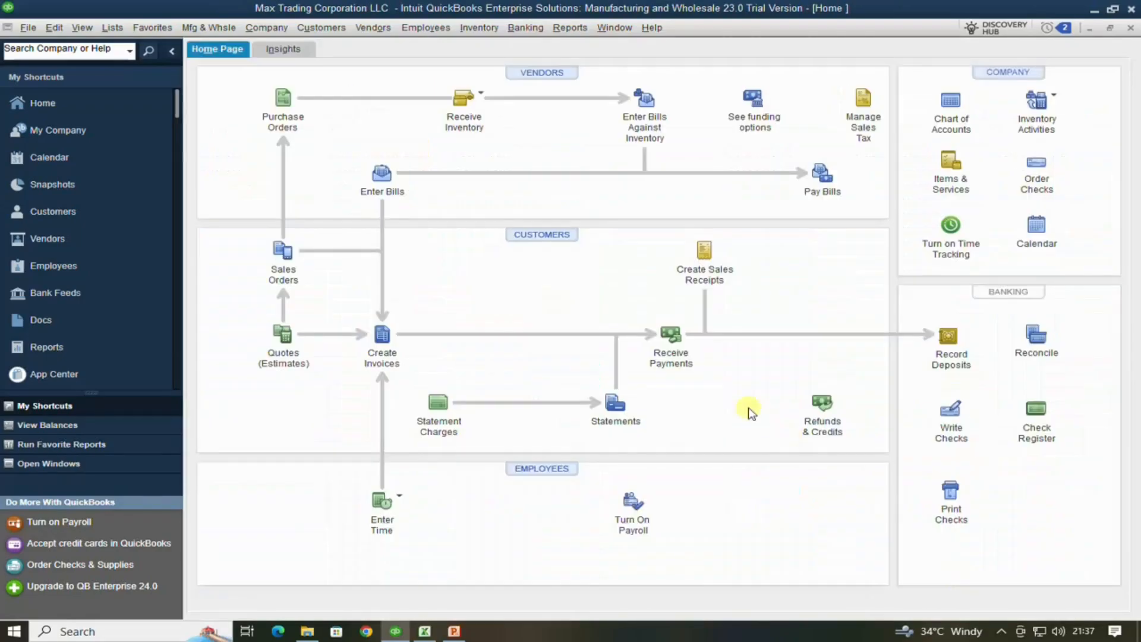
- Check the imported products in the Item List and in the Inventory Valuation Summary report
left_click(112, 27)
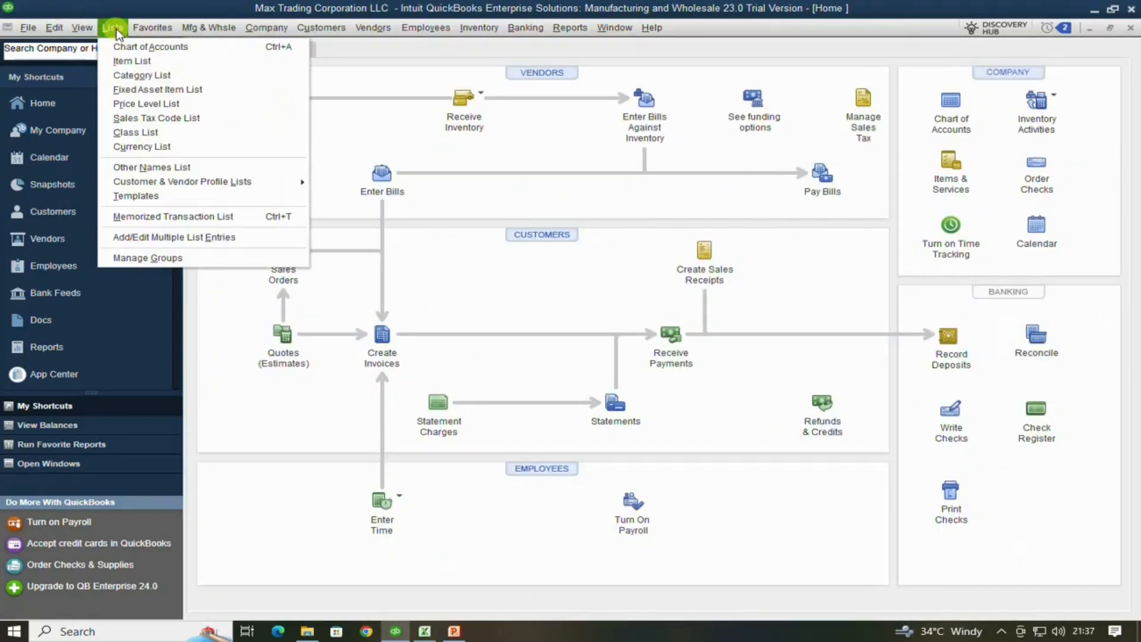
left_click(140, 61)
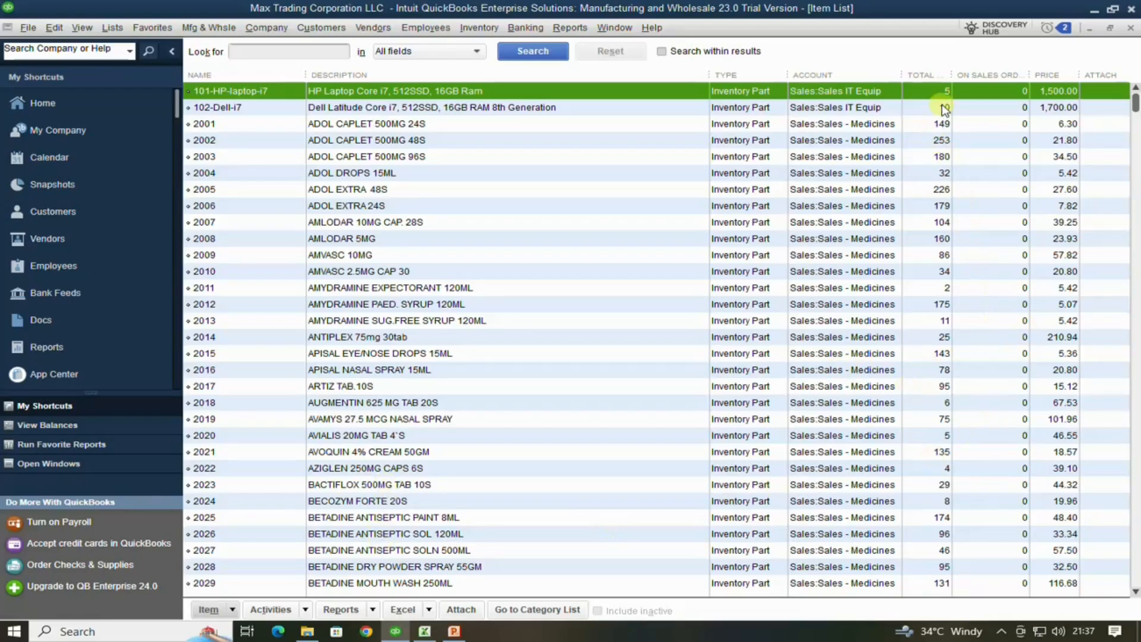
left_click(570, 27)
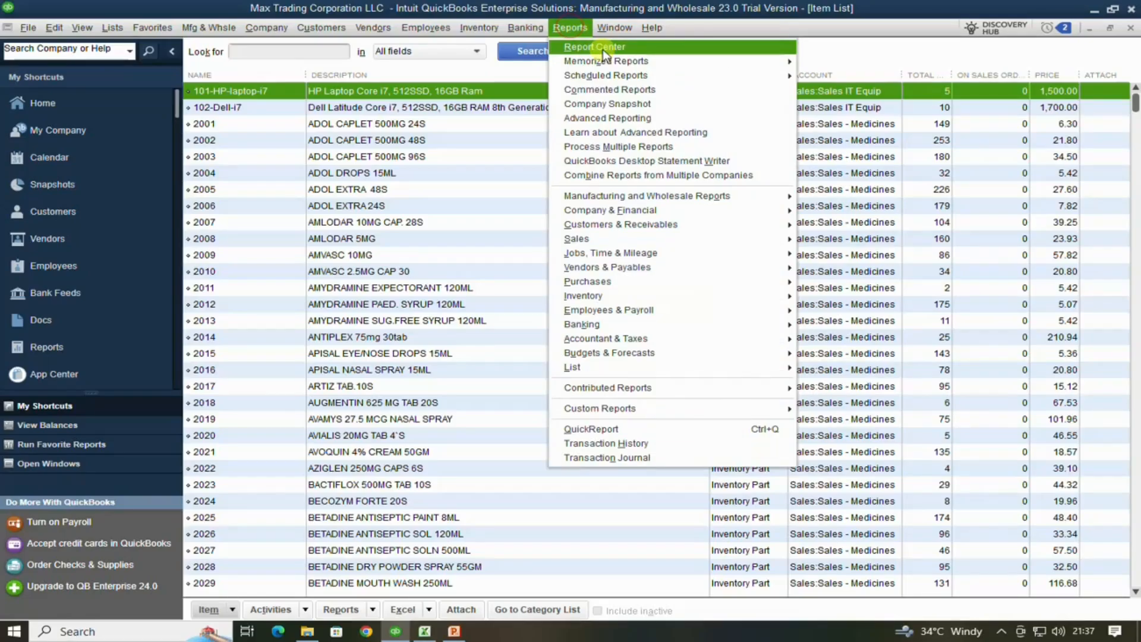
mouse_move(629, 293)
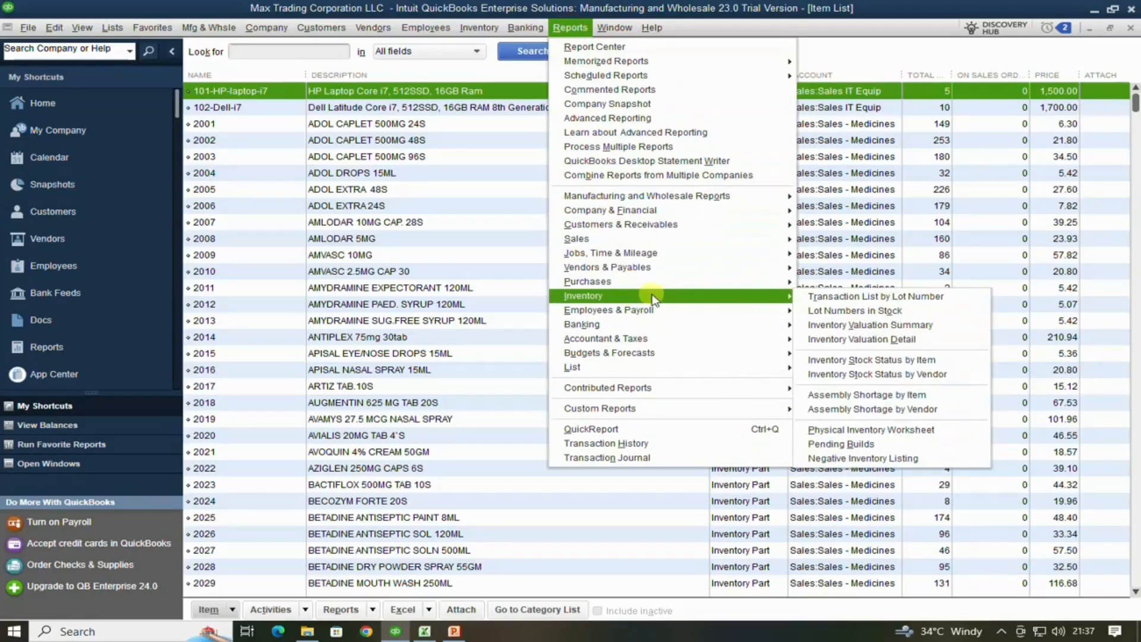
left_click(842, 326)
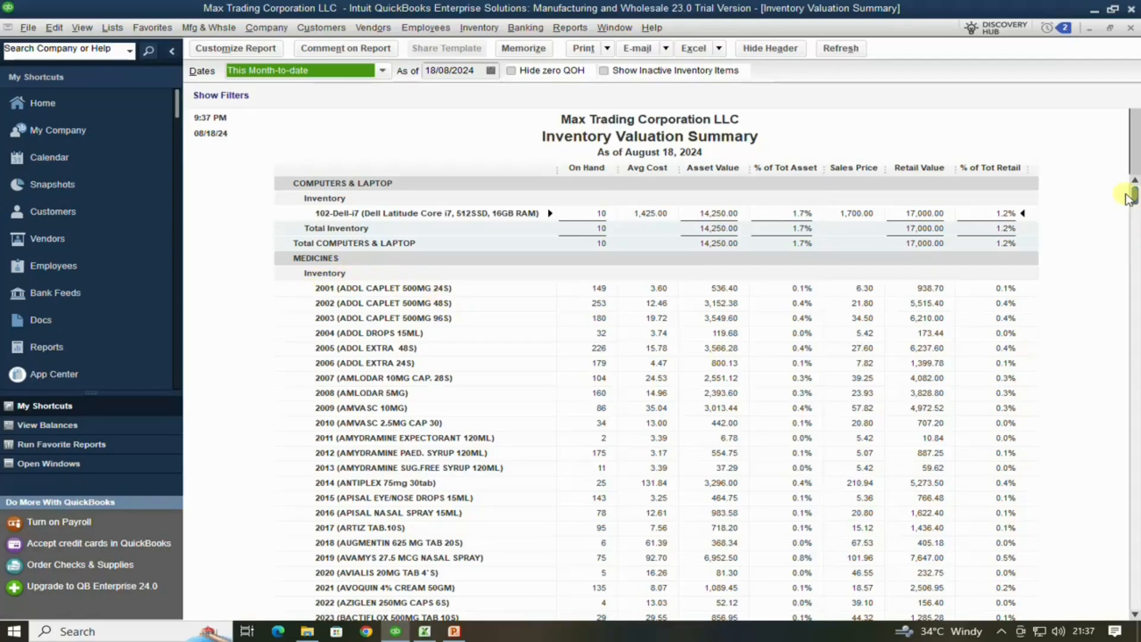
left_click(600, 308)
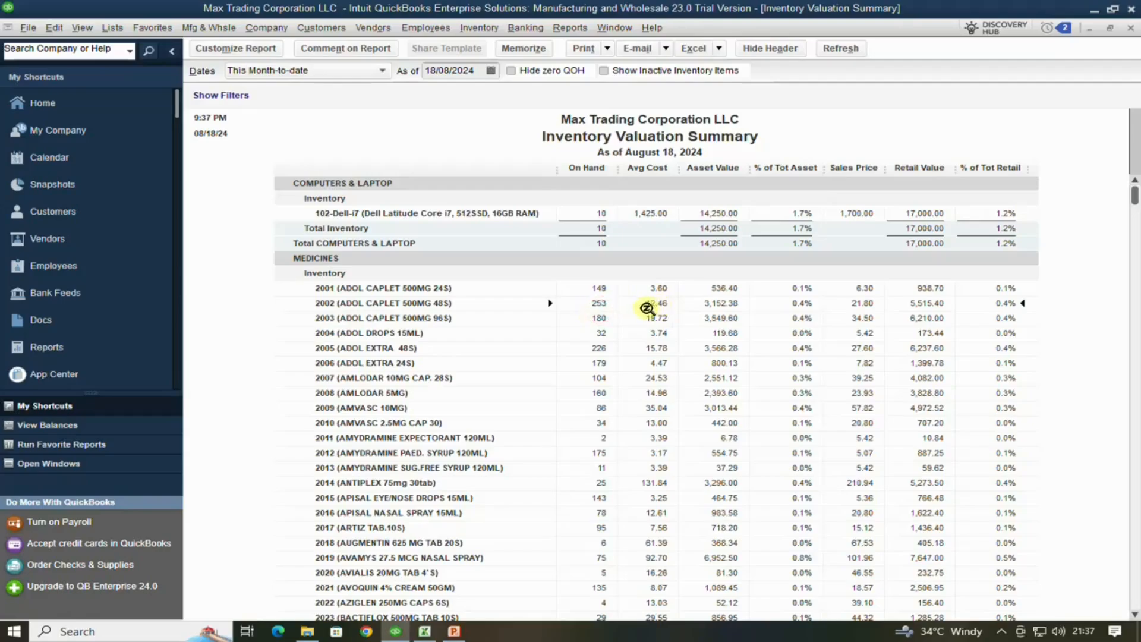